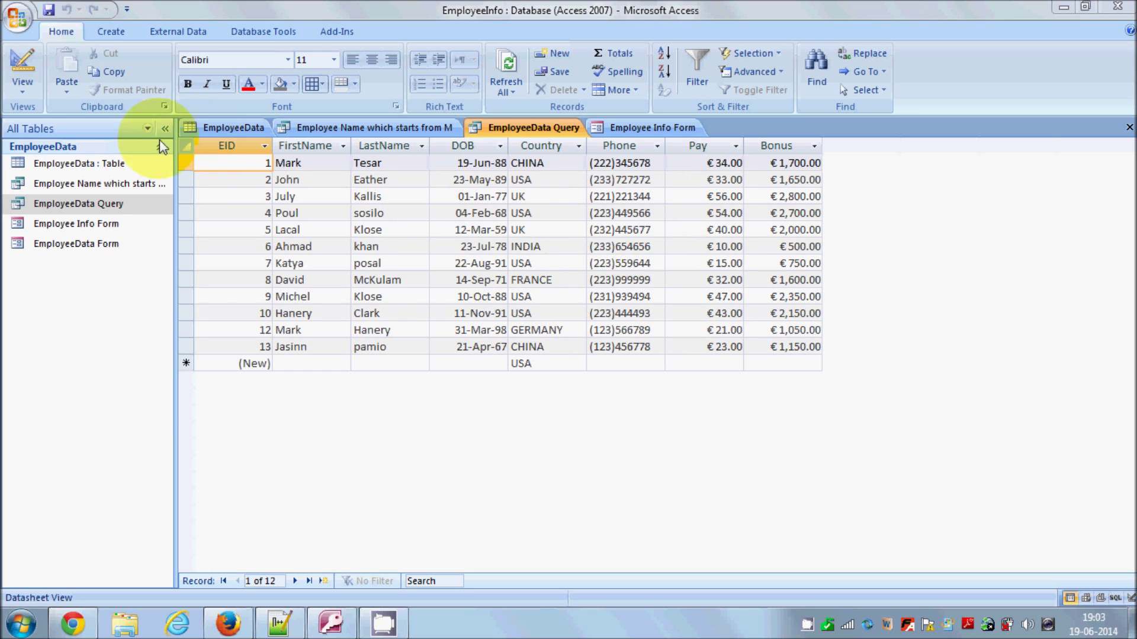
Open EmployeeData Query in Design view and examine the calculated Bonus field's expression
click(25, 87)
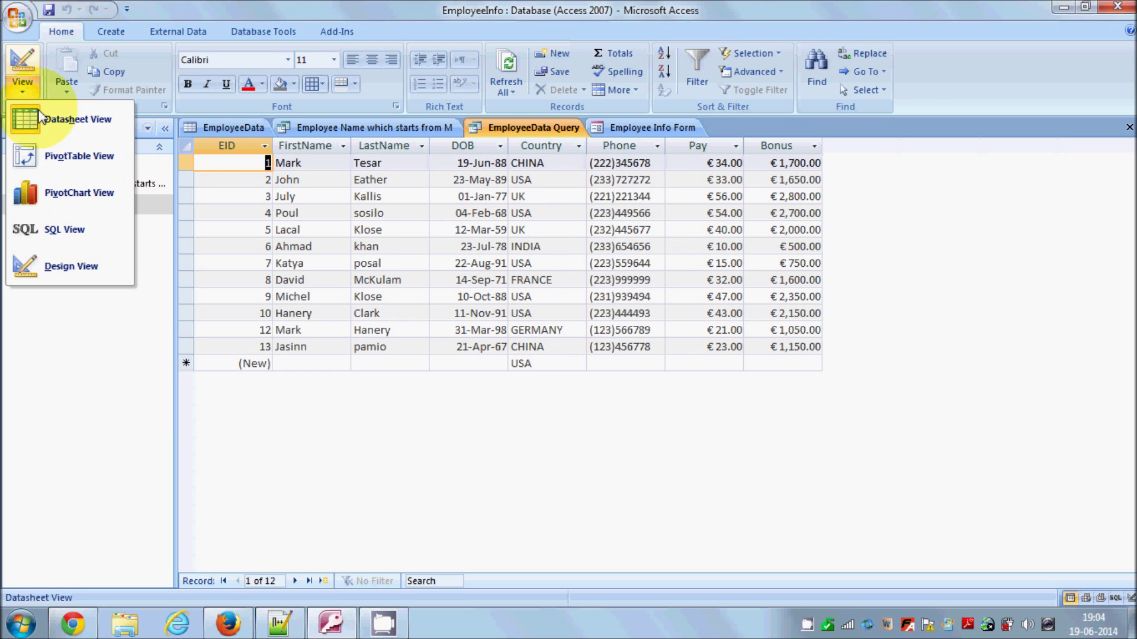
click(83, 268)
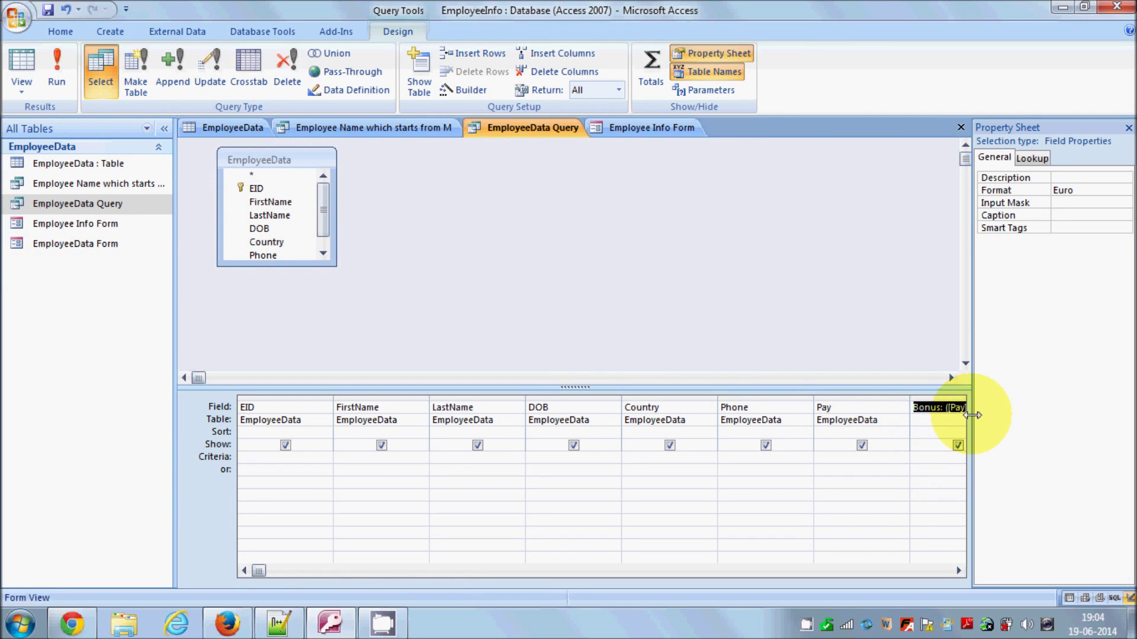
drag(971, 415, 1014, 415)
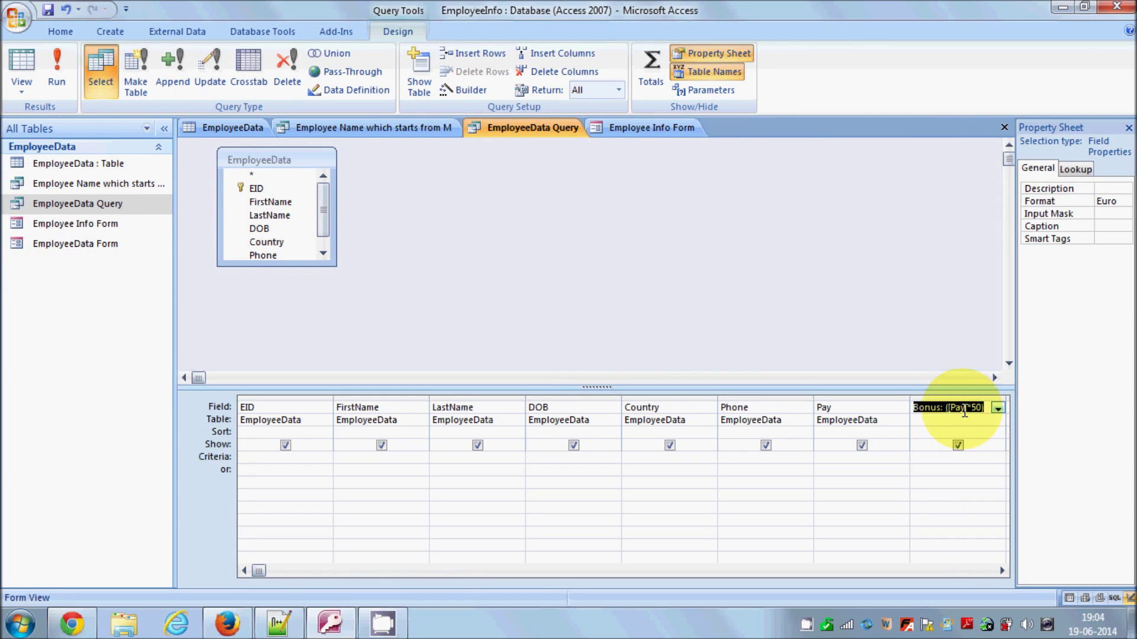
click(936, 408)
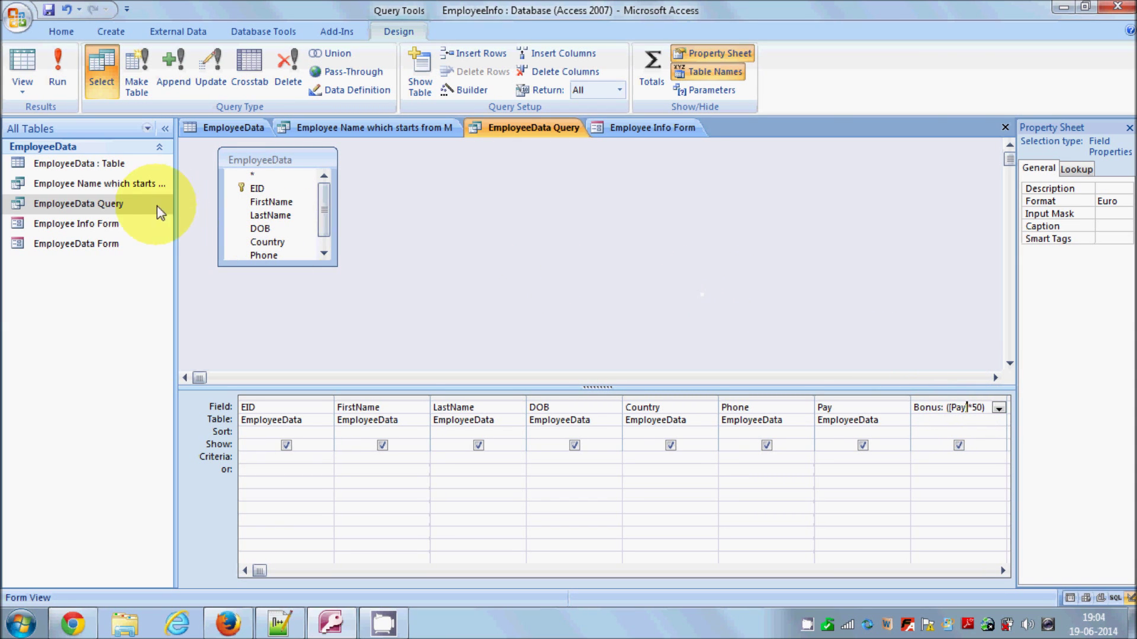
Save a copy of EmployeeData Query as a new query named "EmployeeData Donus Query"
click(137, 205)
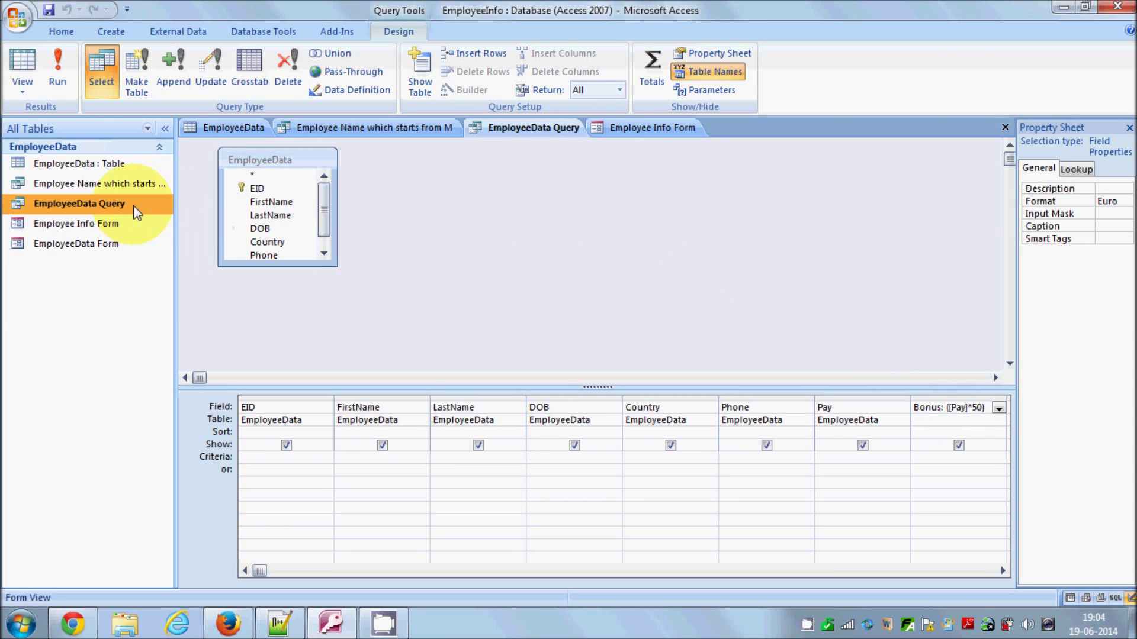
click(19, 24)
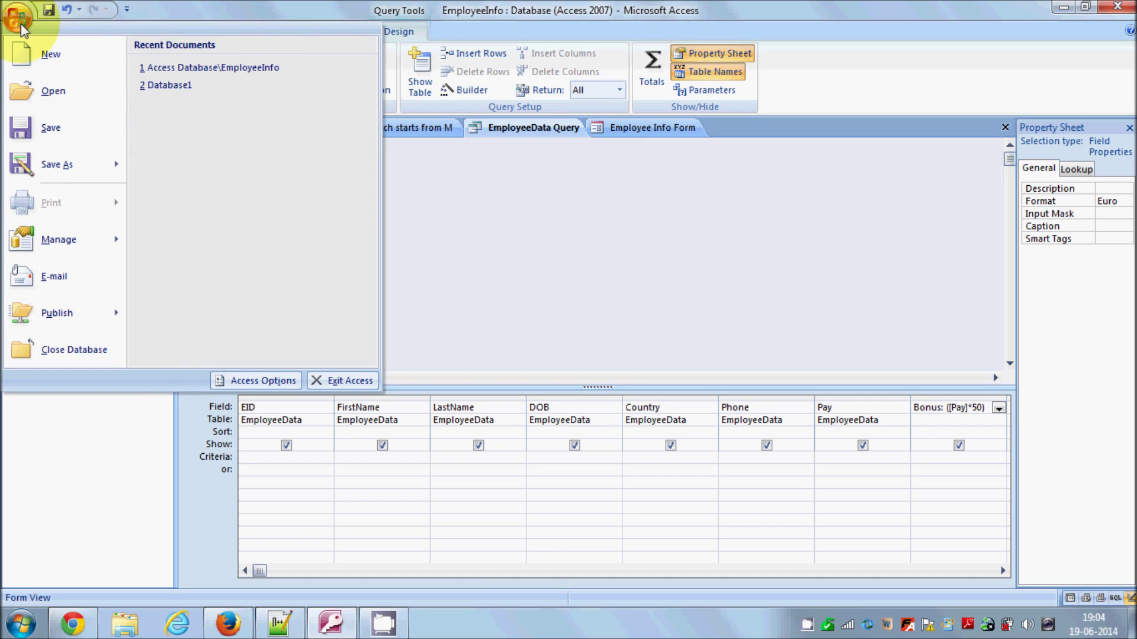
mouse_move(59, 166)
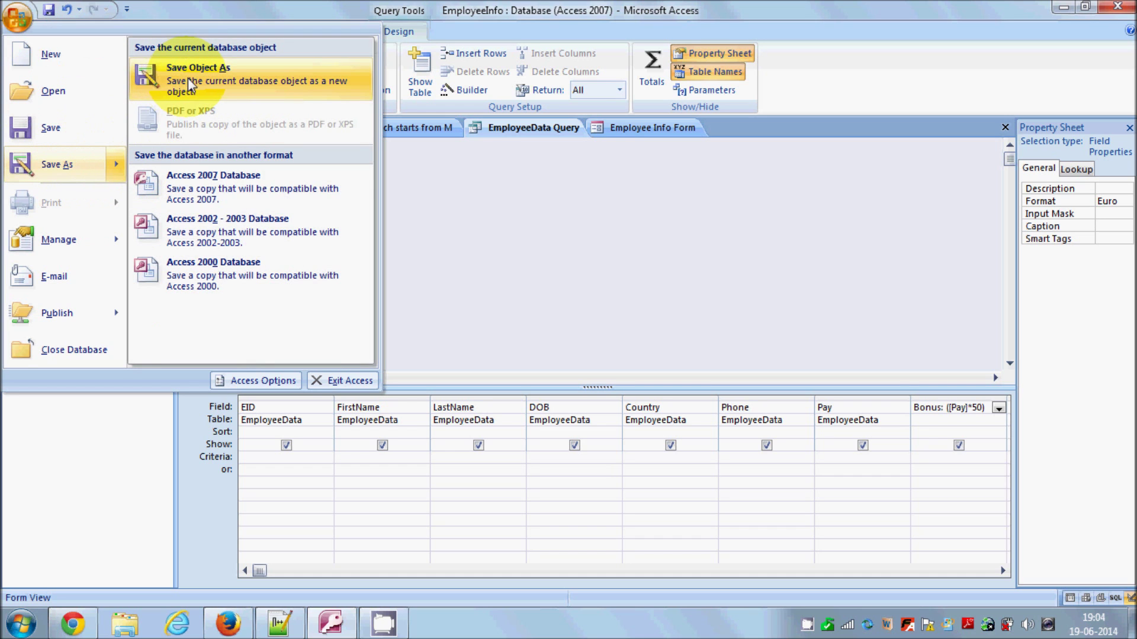
click(209, 83)
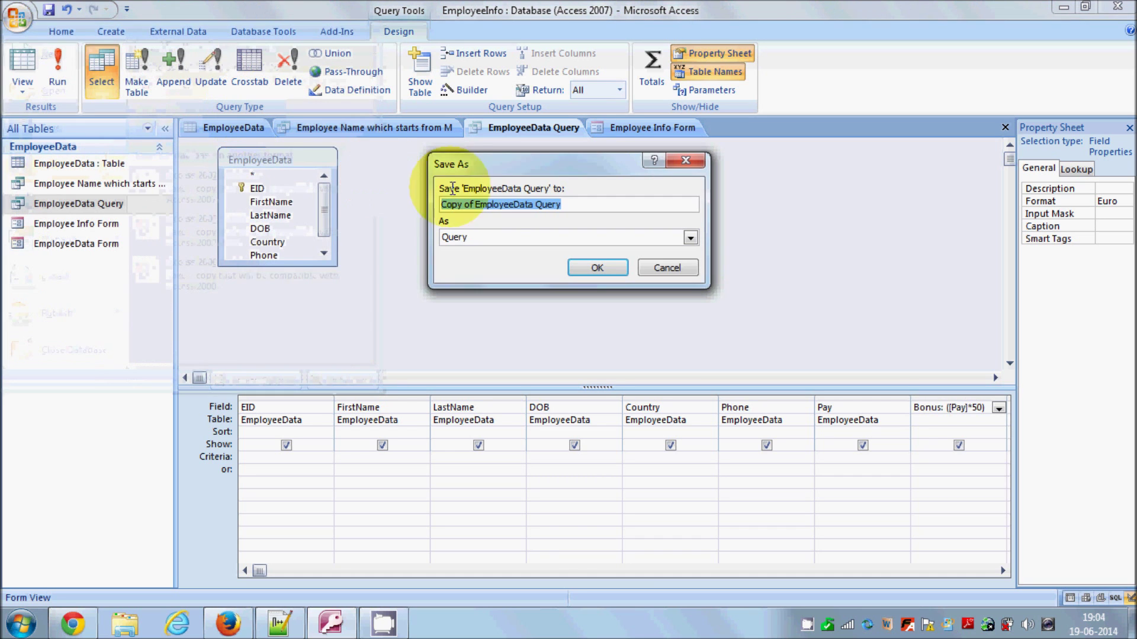
click(583, 204)
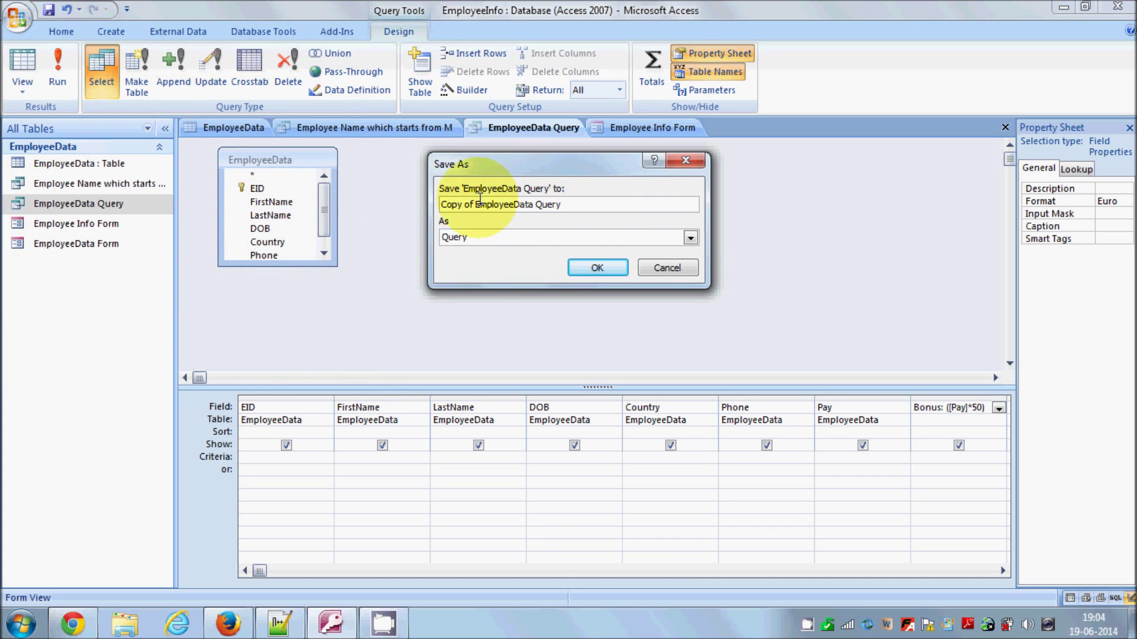
drag(476, 201, 399, 199)
key(BackSpace)
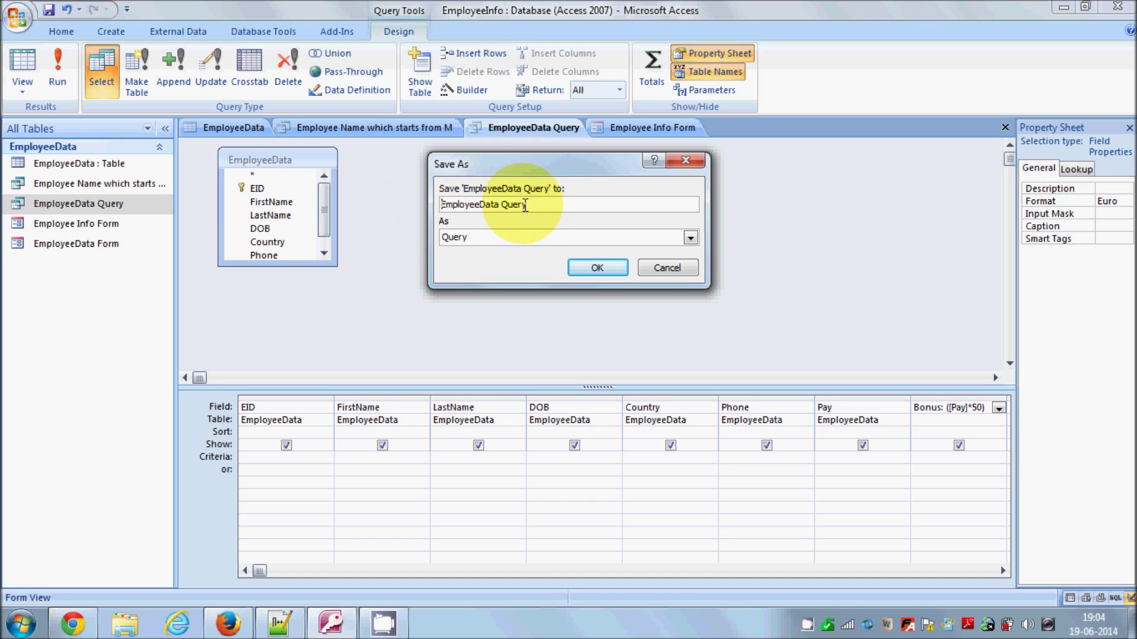
double_click(512, 204)
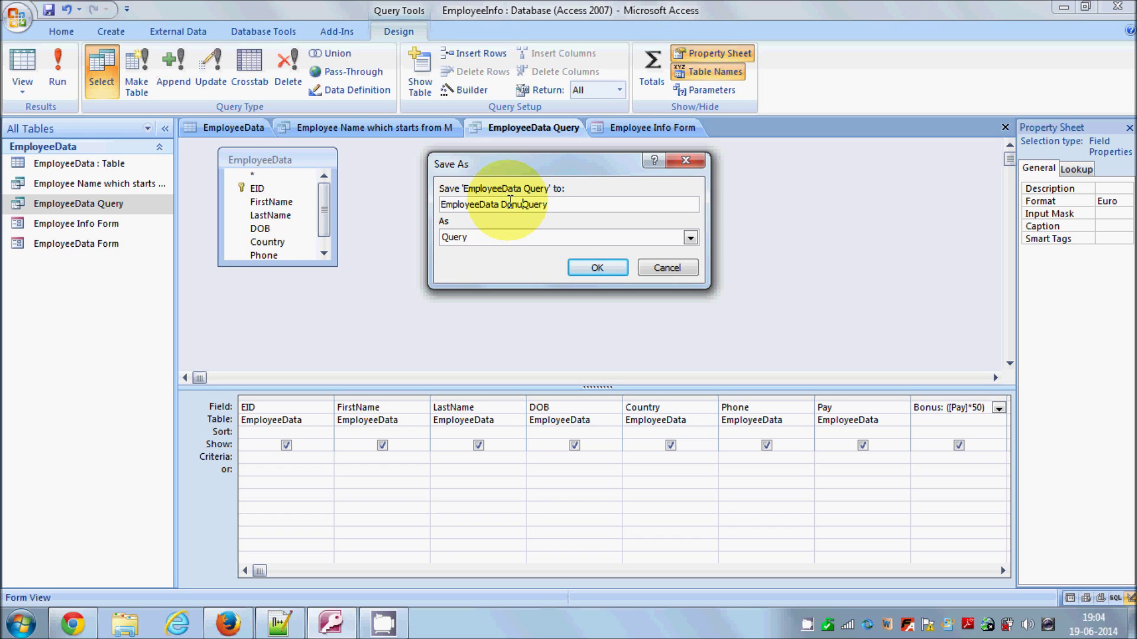
click(597, 267)
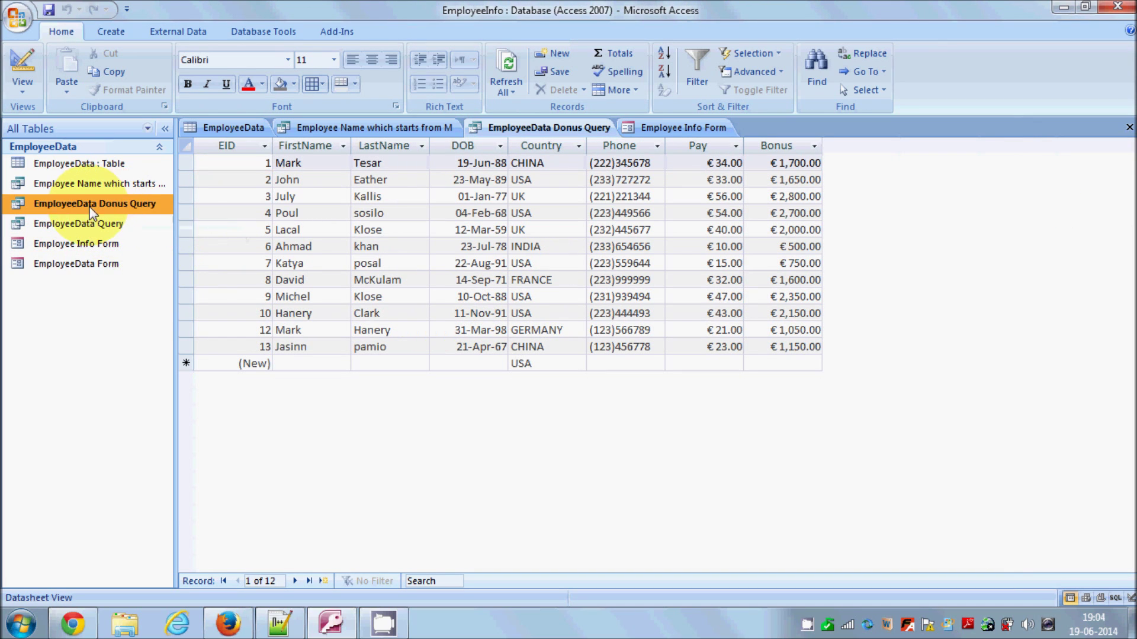
Start the Report Wizard with EmployeeData Donus Query as the source and include all of its fields
click(105, 207)
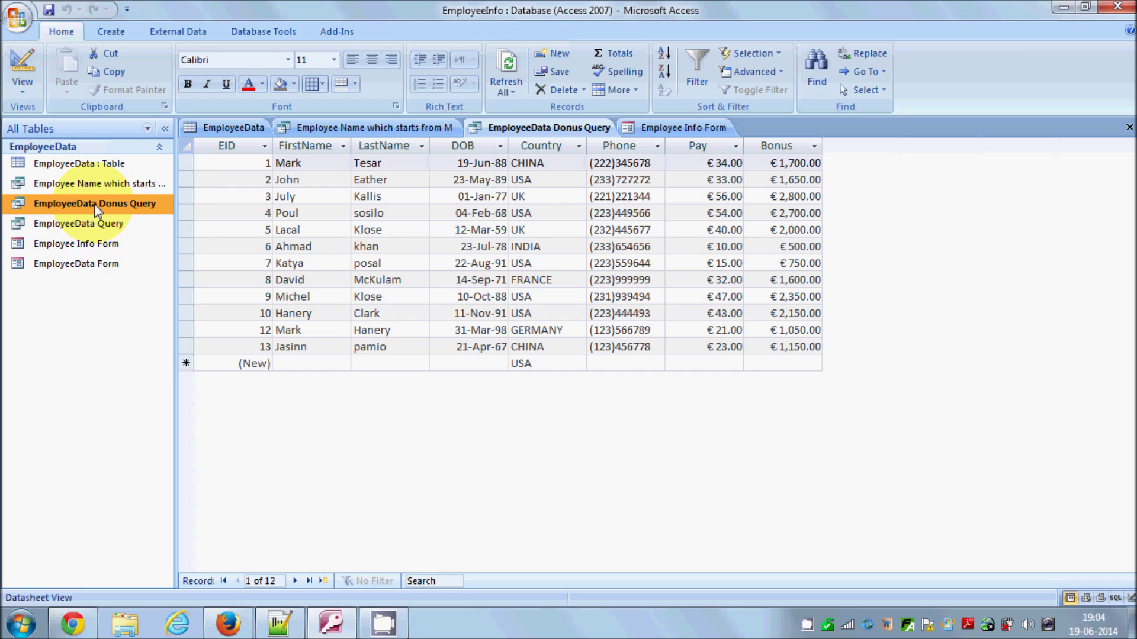
click(112, 36)
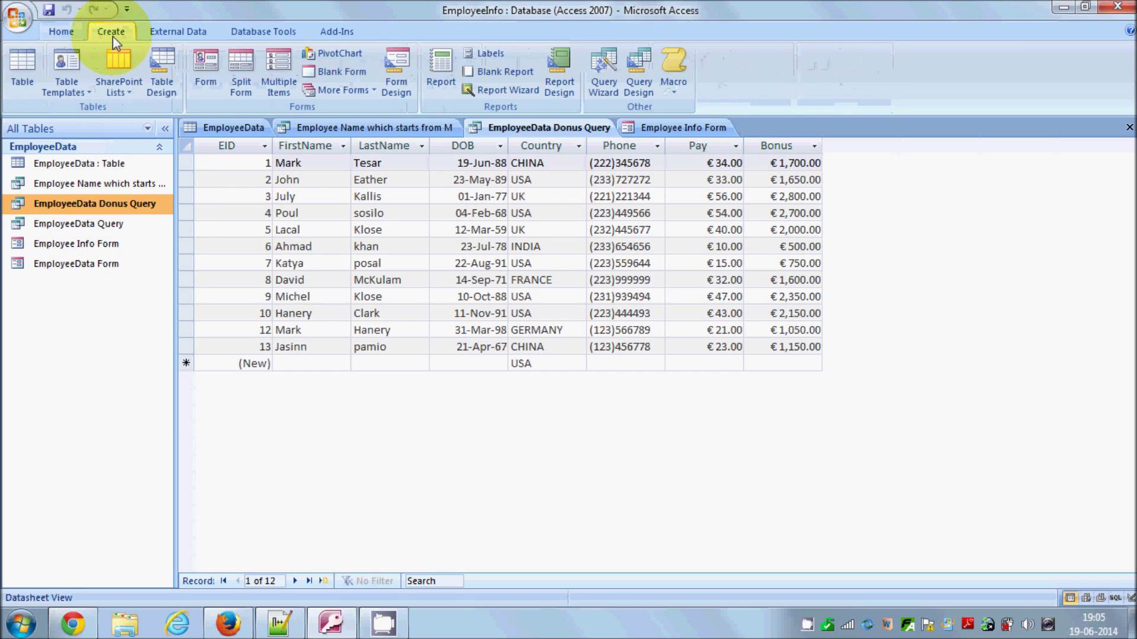
click(499, 90)
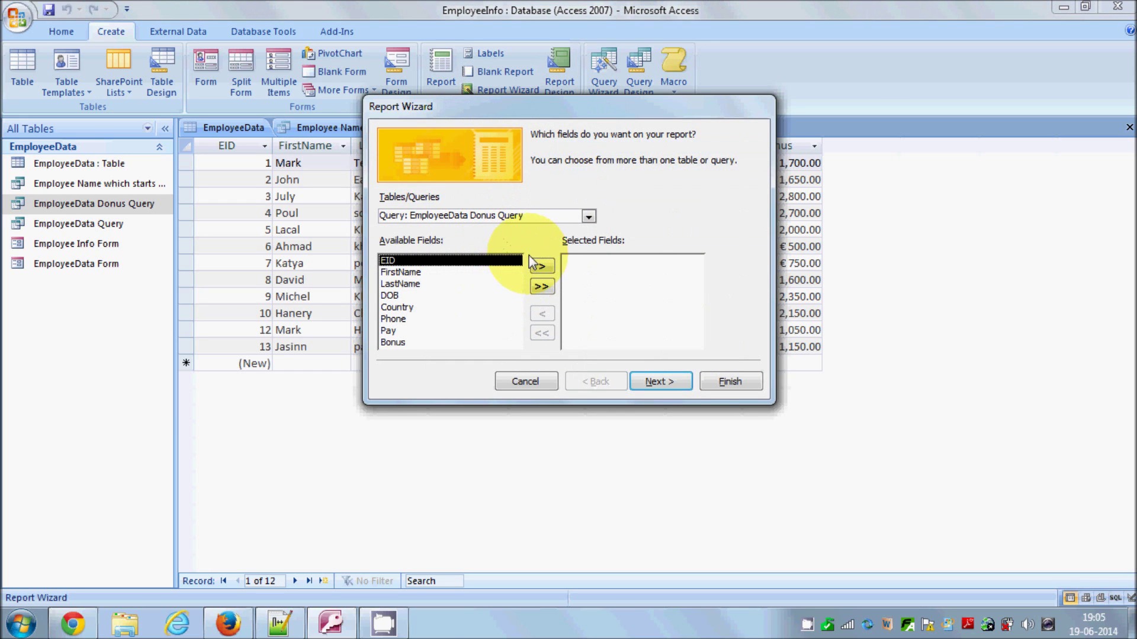
click(588, 218)
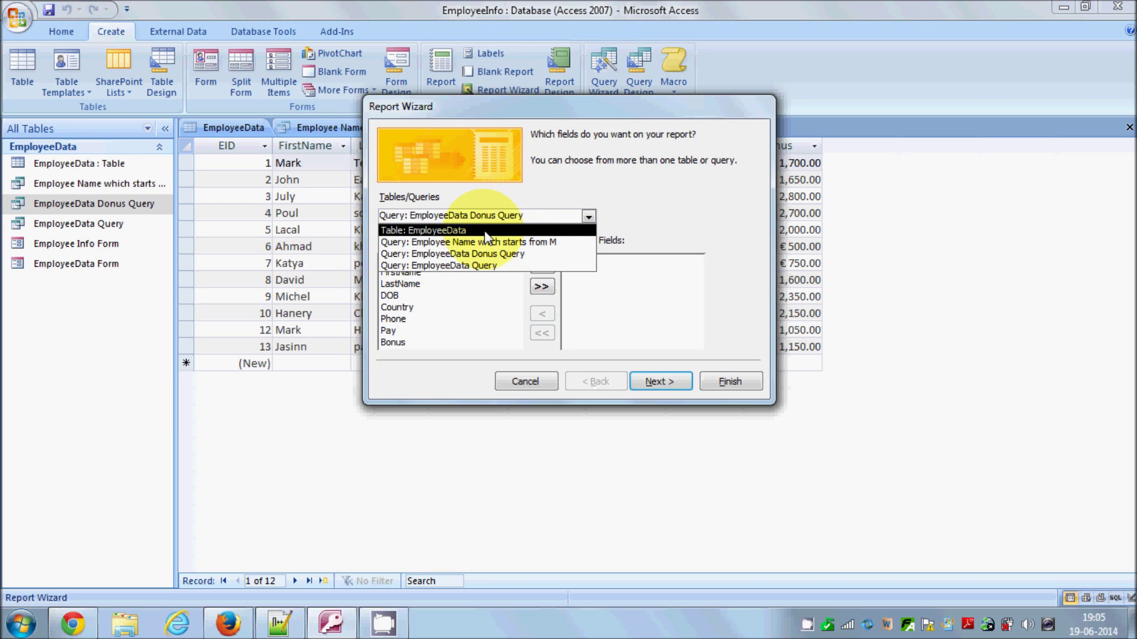
click(440, 231)
click(588, 216)
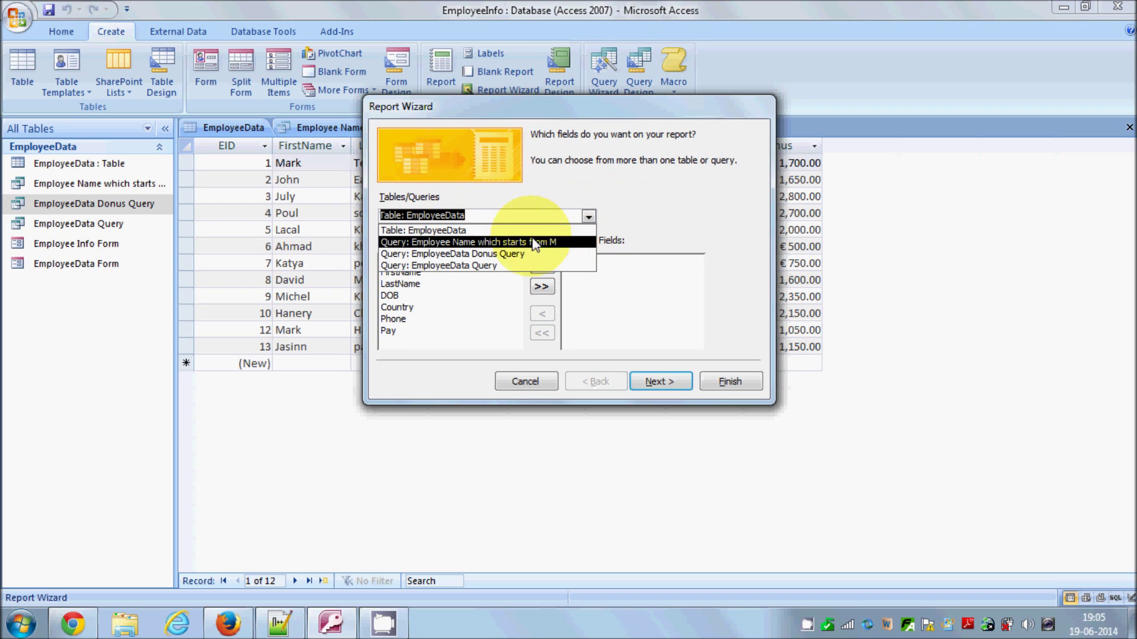
click(489, 255)
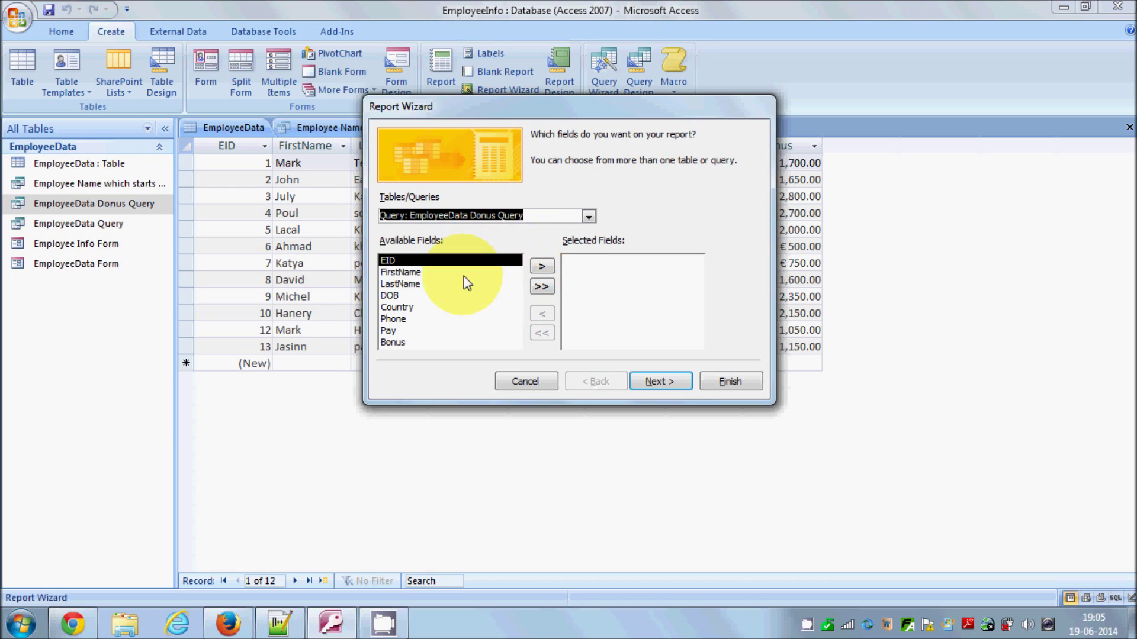
click(542, 287)
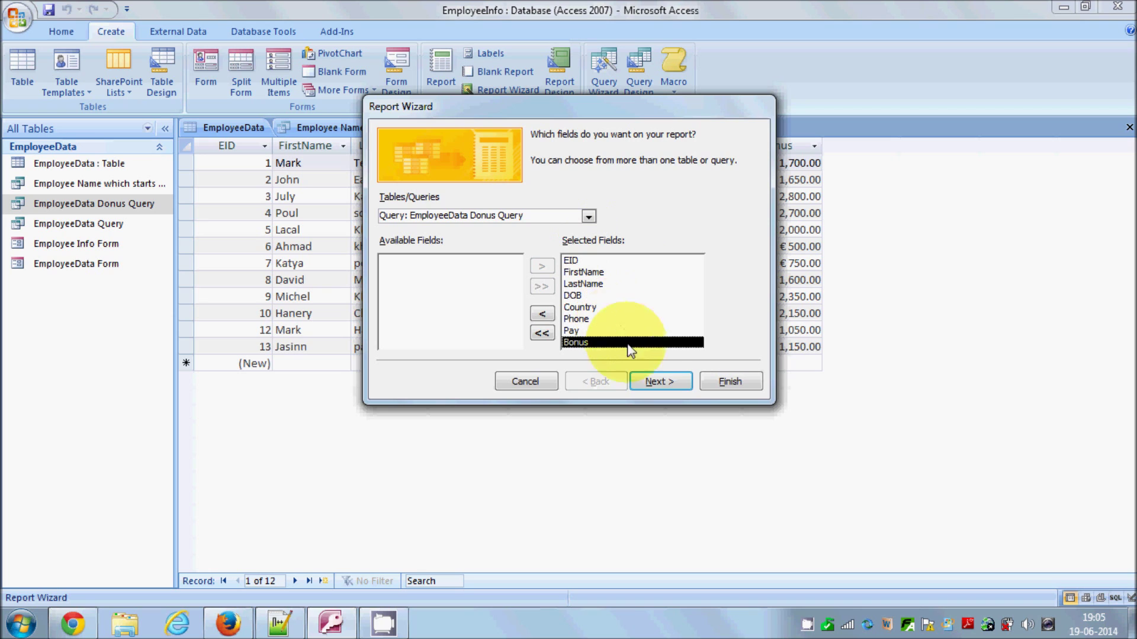
click(651, 382)
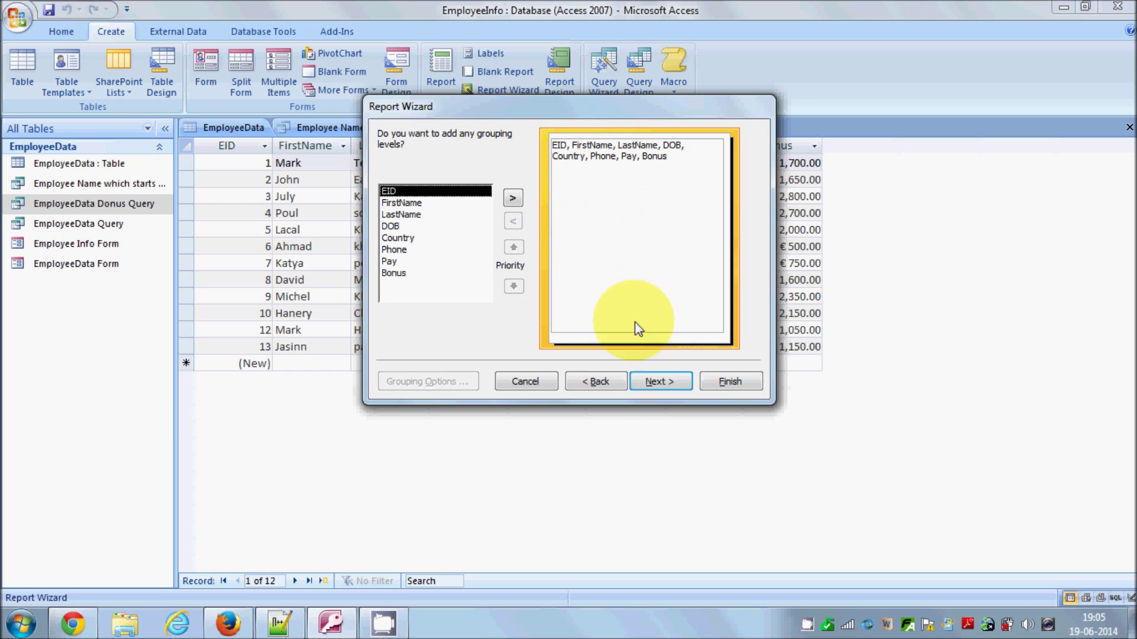
Leave the report without grouping levels and sort its records by EID in ascending order
click(647, 380)
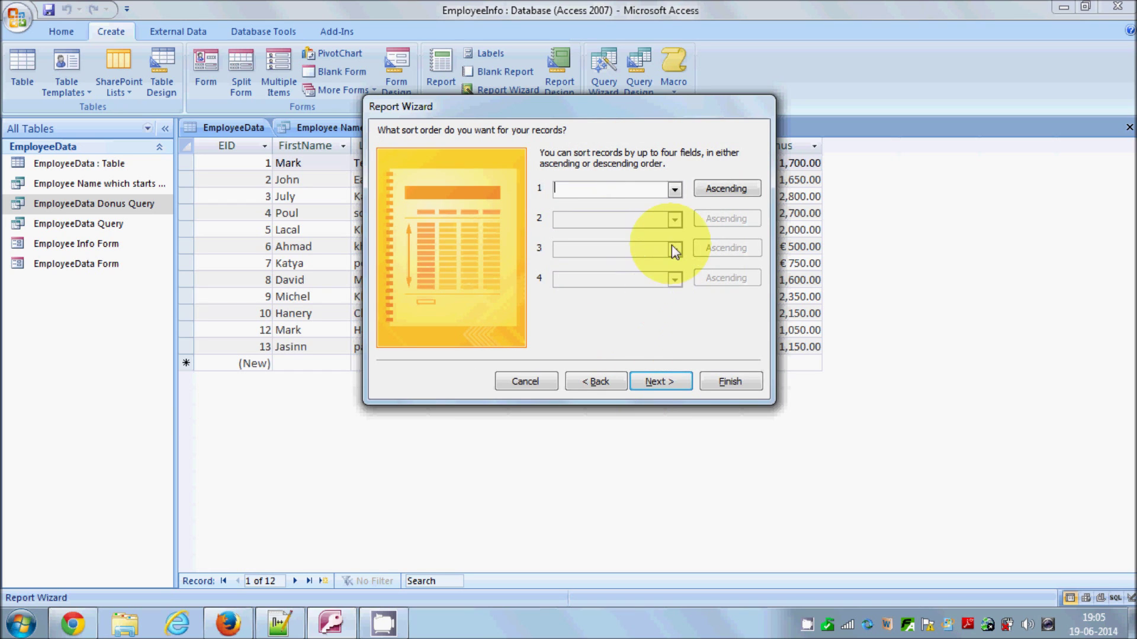
click(675, 188)
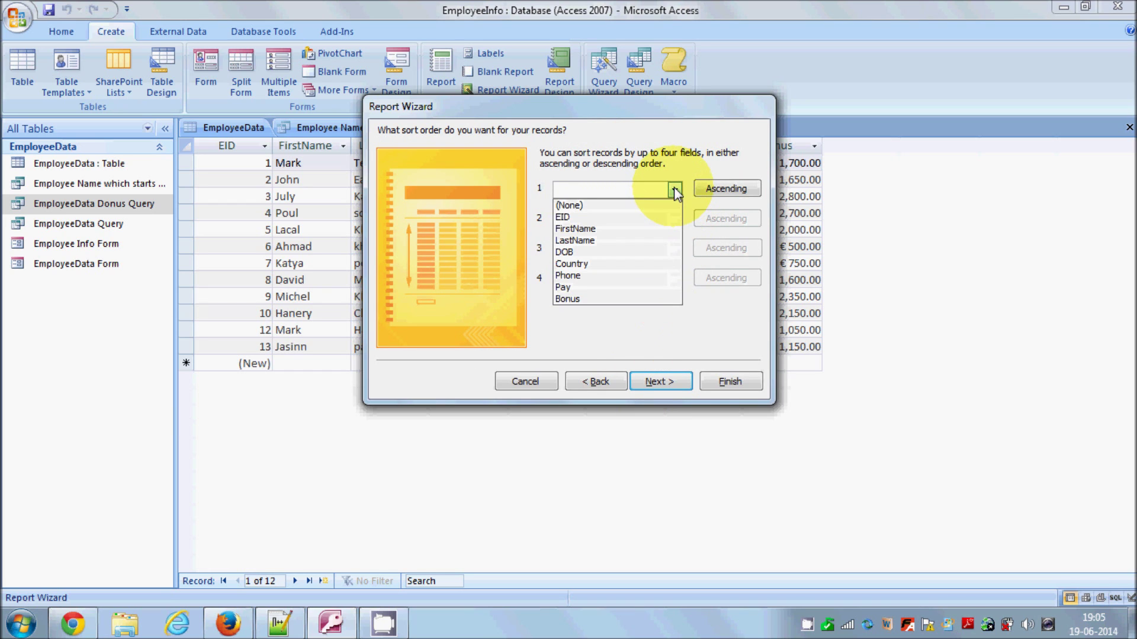
click(613, 218)
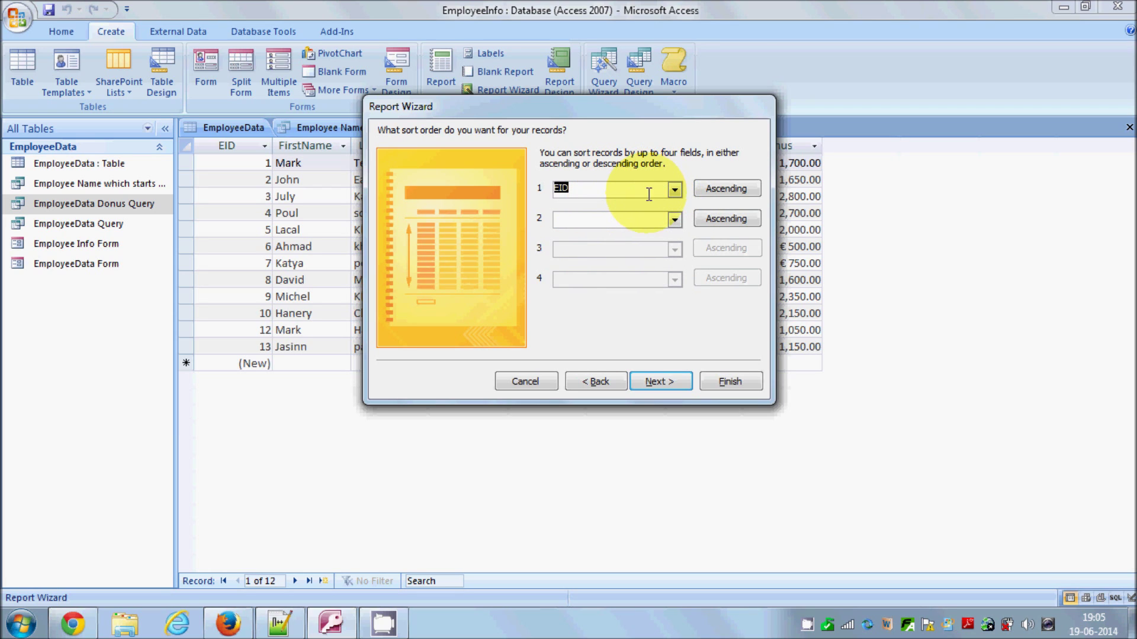
click(675, 189)
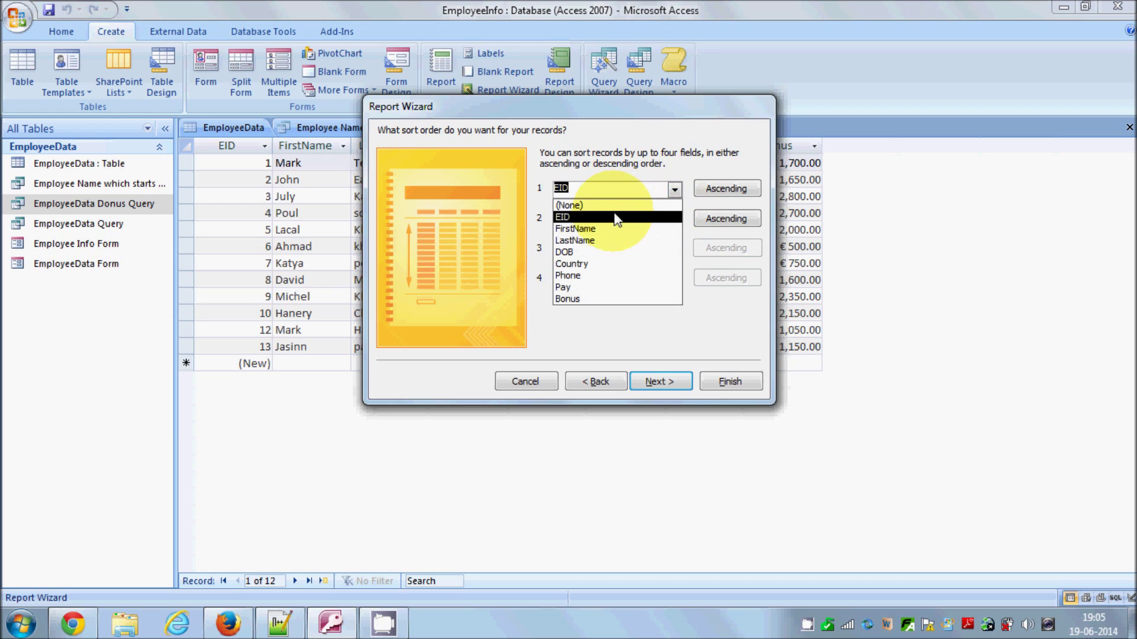
click(592, 188)
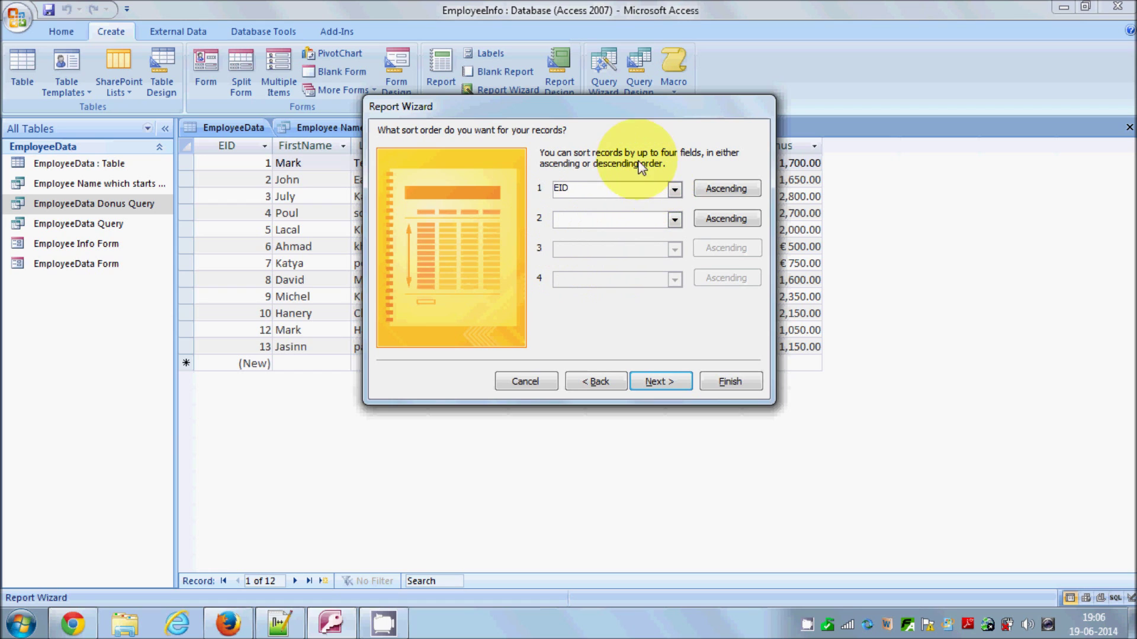
click(668, 381)
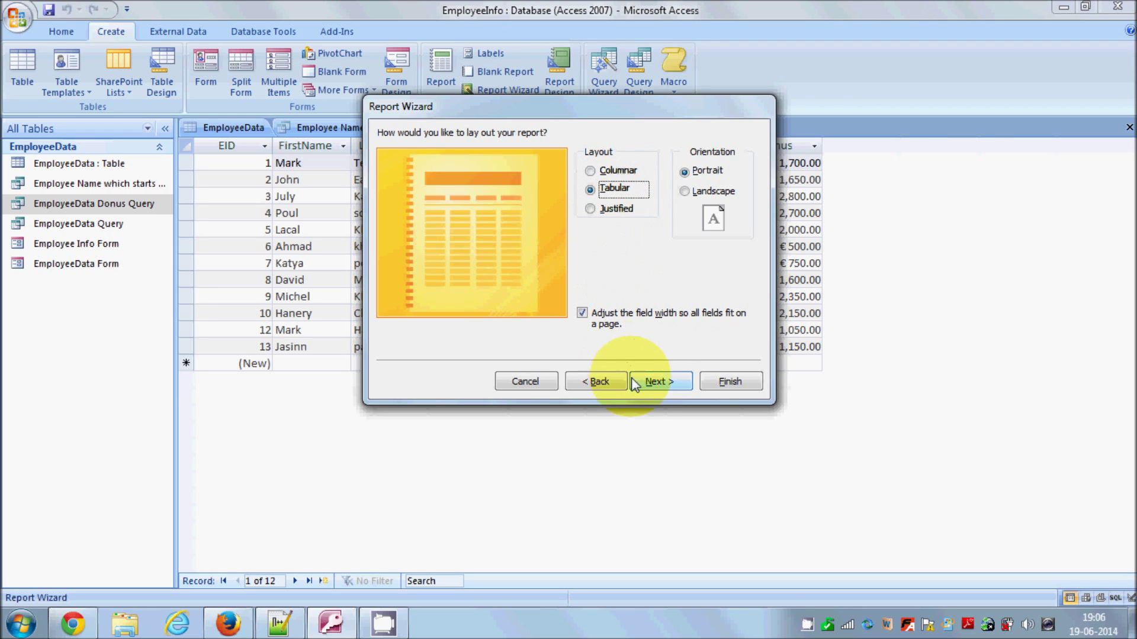
Keep the Tabular layout in Portrait orientation, preview several report styles and choose the Trek style
click(655, 382)
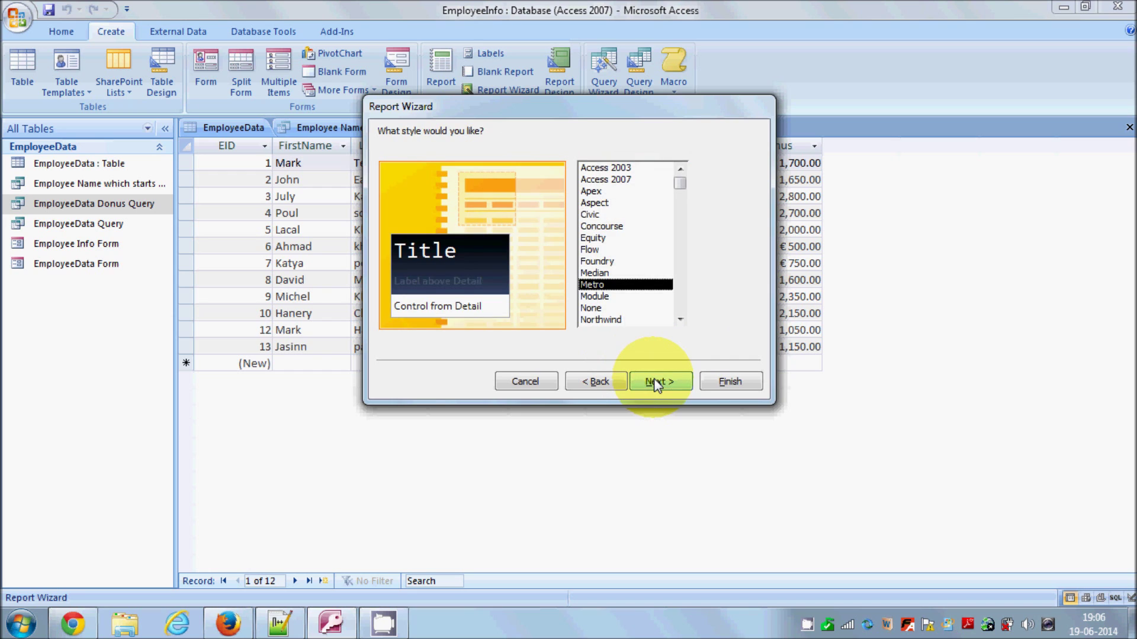
click(599, 273)
click(601, 251)
click(601, 226)
click(601, 202)
click(602, 192)
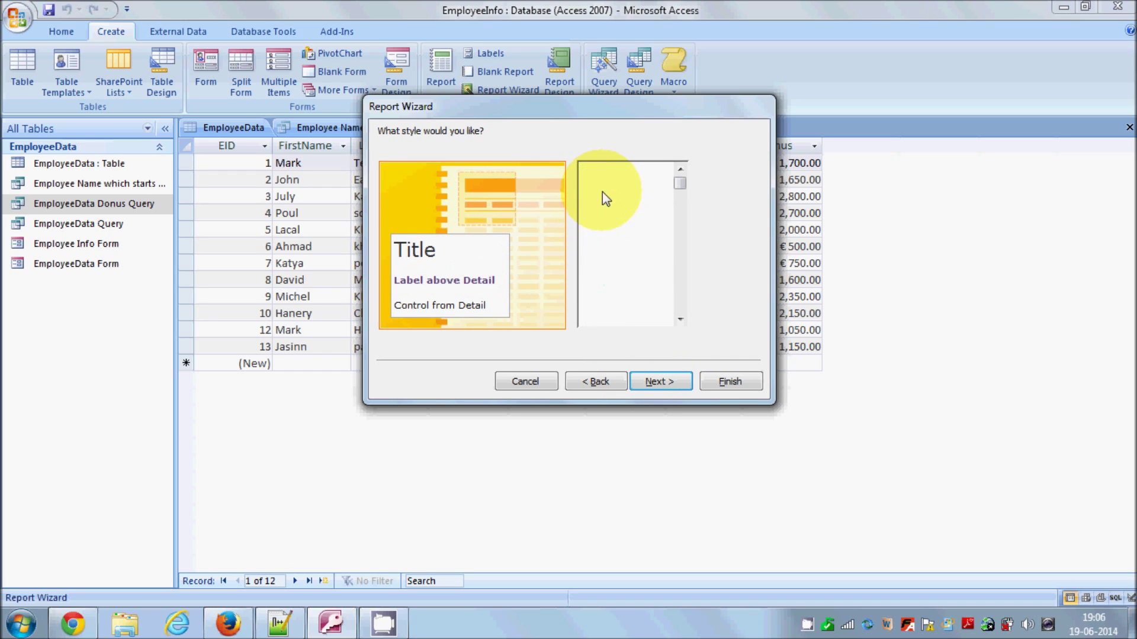
click(601, 238)
click(602, 285)
scroll(603, 278, down, 1)
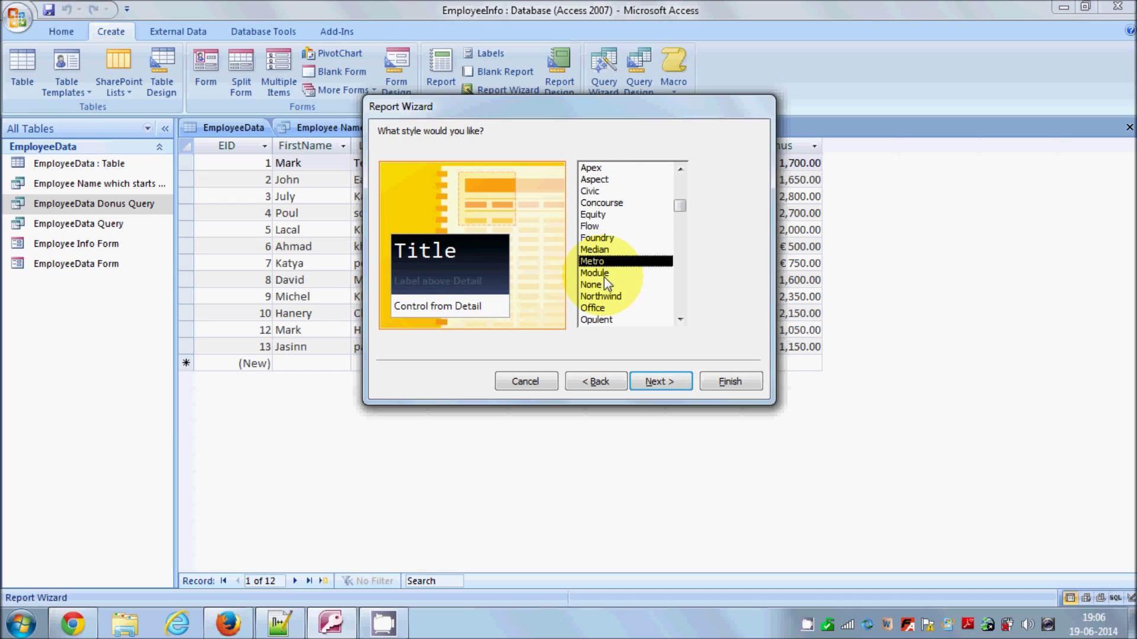
click(604, 277)
scroll(606, 279, down, 1)
scroll(610, 276, down, 3)
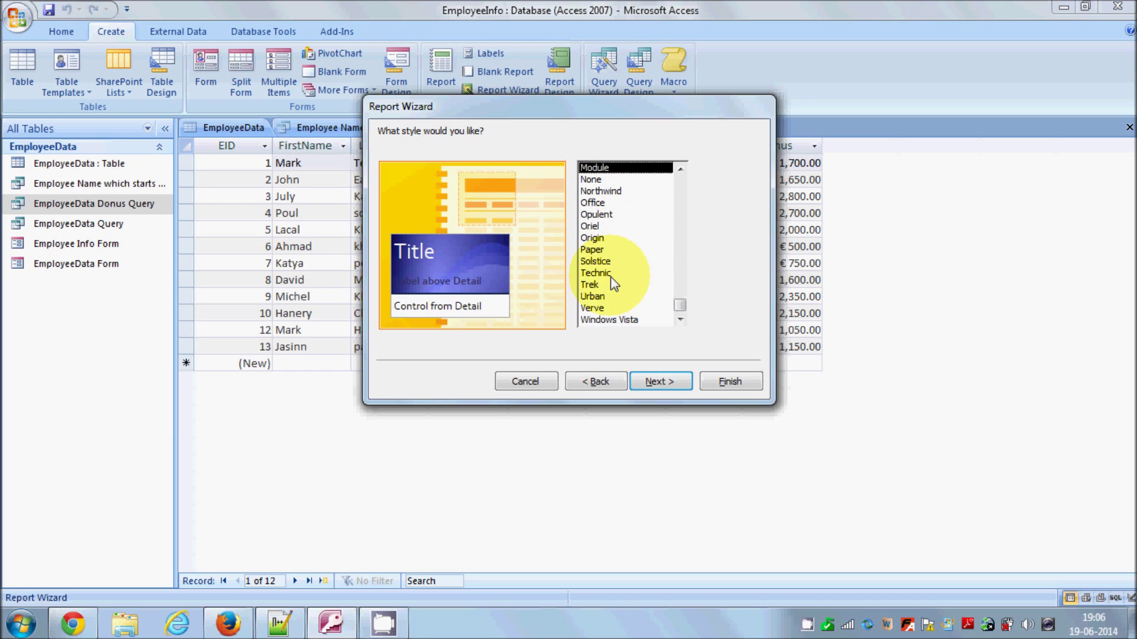
click(607, 284)
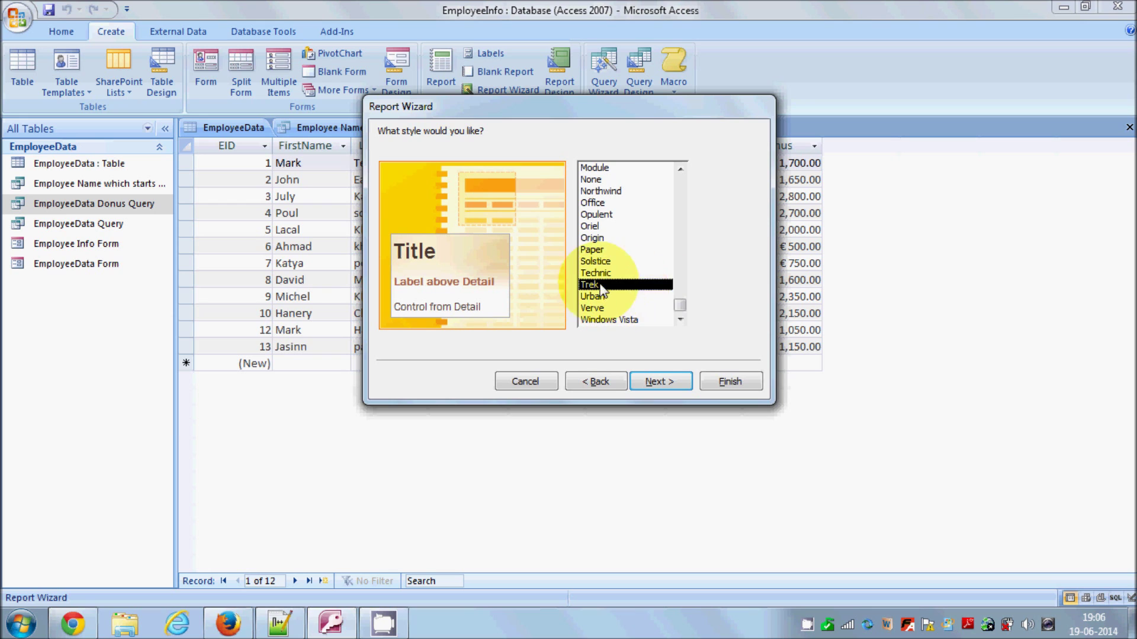
click(659, 382)
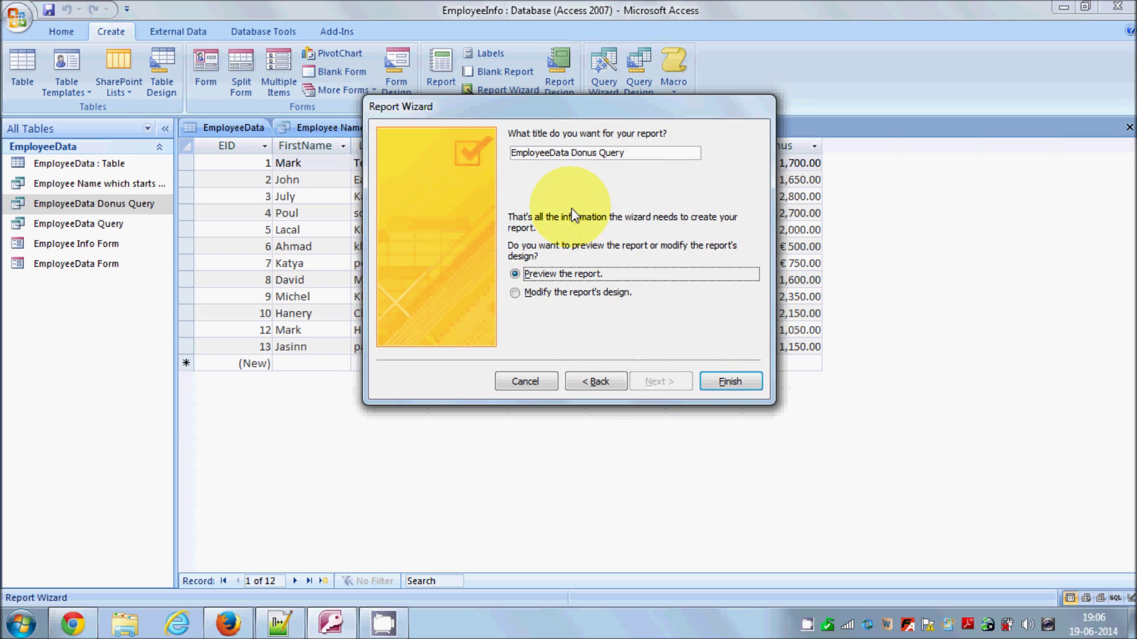
Replace the report's title with "Employee Bonus Report"
drag(635, 157, 485, 143)
click(640, 153)
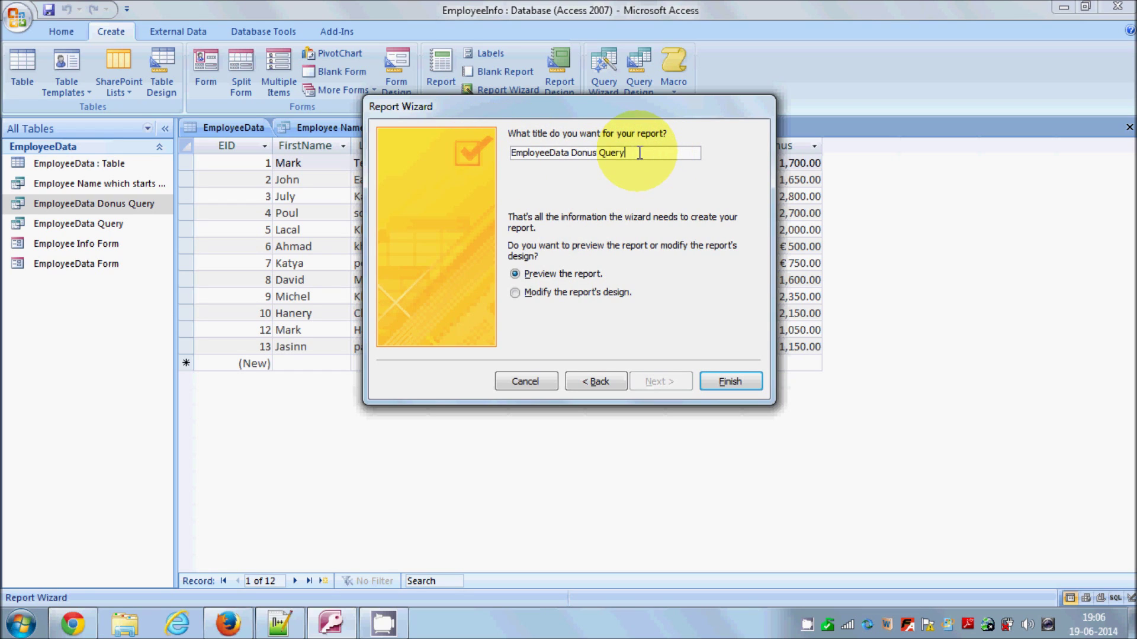
drag(655, 153, 476, 128)
click(658, 153)
drag(659, 152, 473, 154)
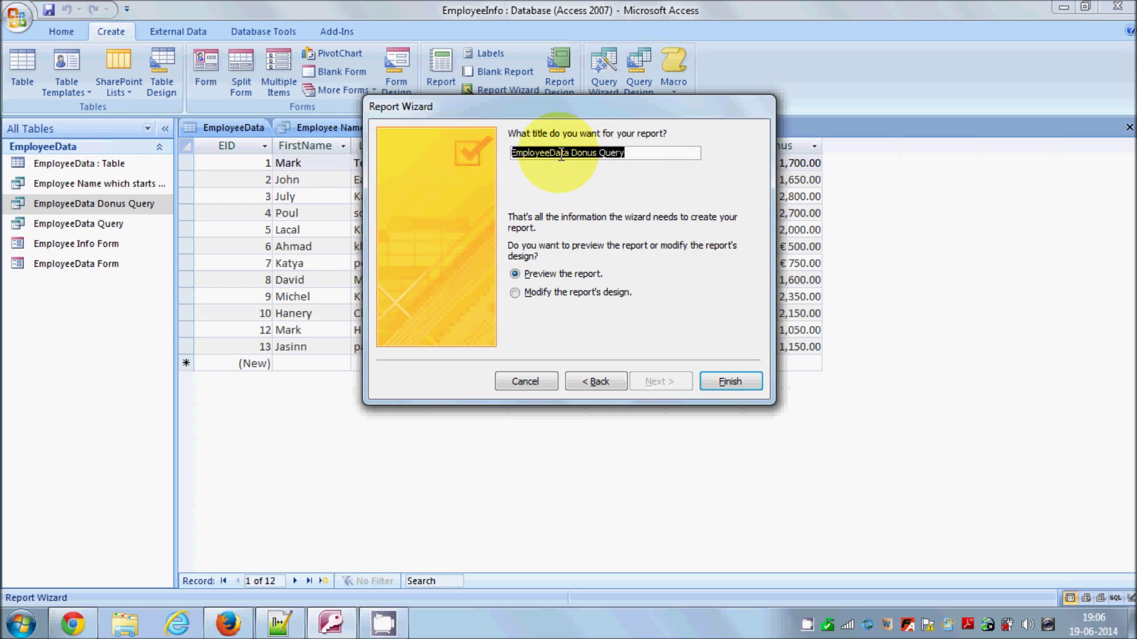
key(Home)
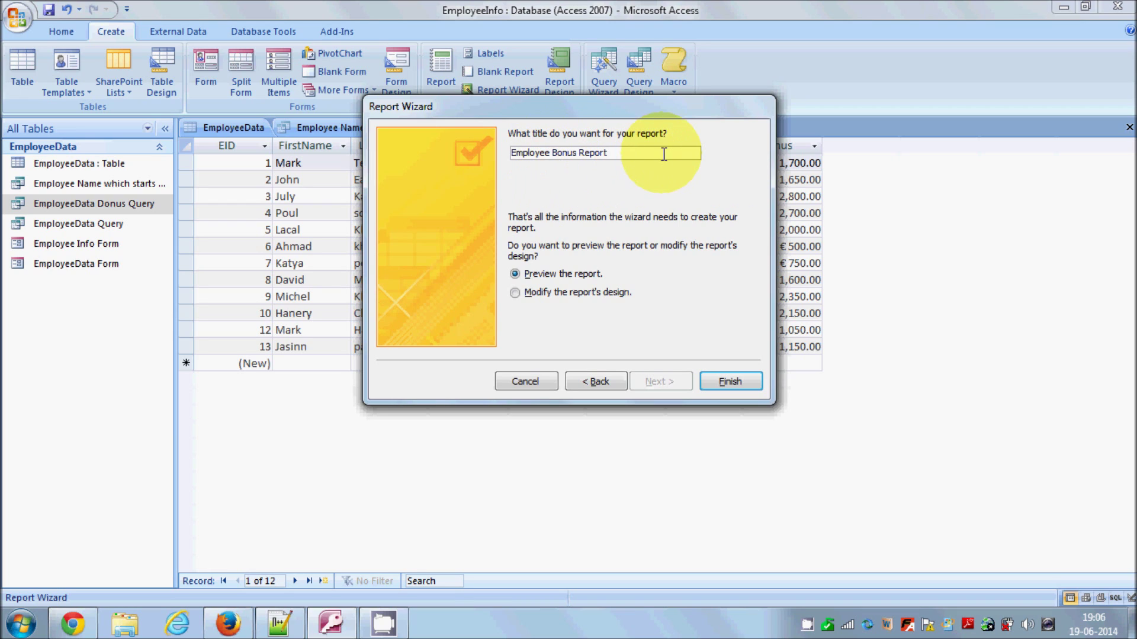
Finish the Report Wizard with the option to modify the report's design
drag(665, 152, 492, 153)
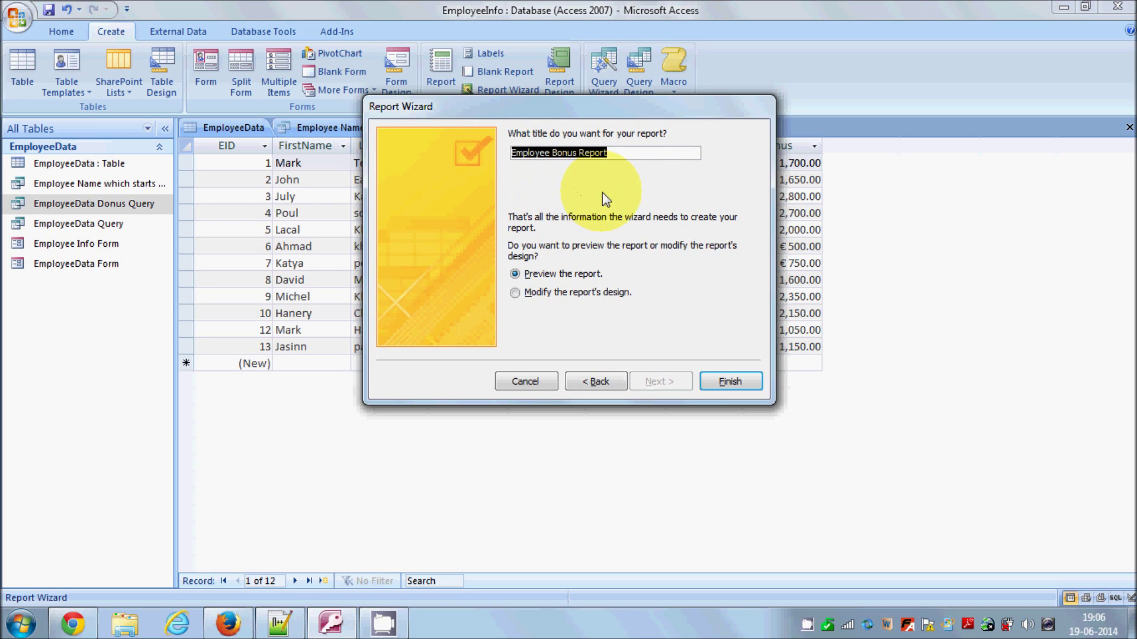
click(515, 293)
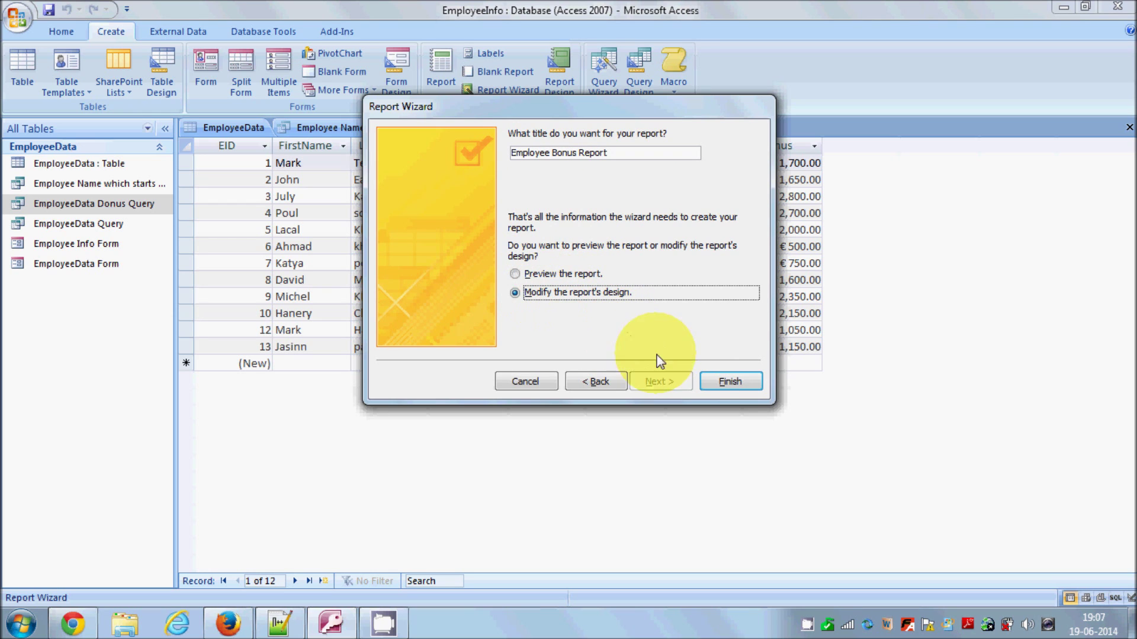
click(725, 380)
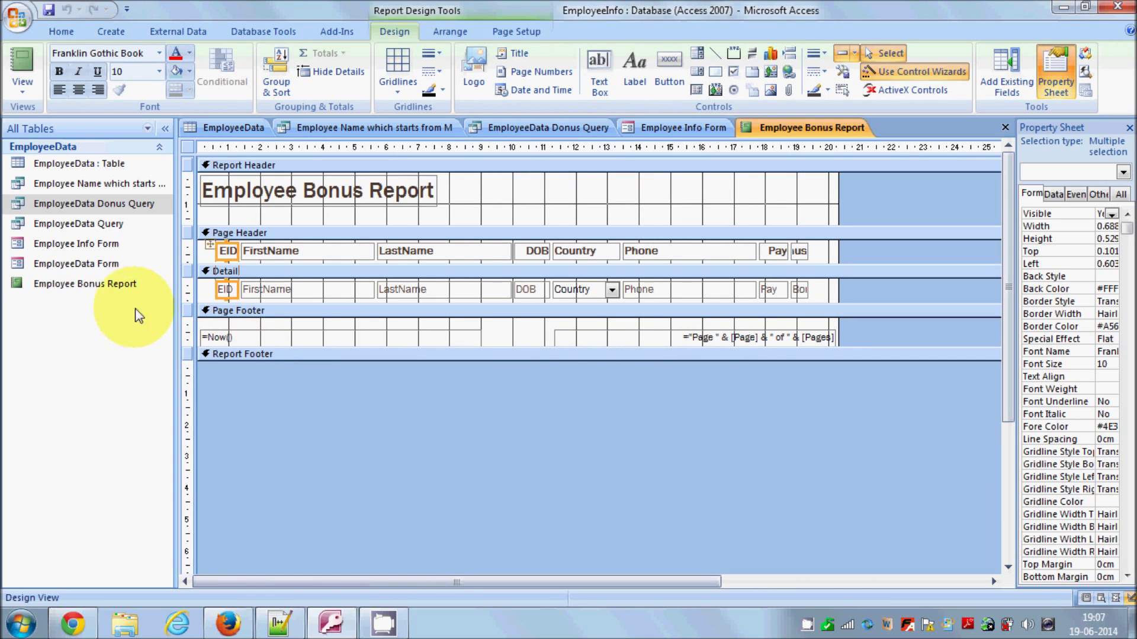
Preview the Employee Bonus Report in Print Preview and check how its columns display the data
click(141, 286)
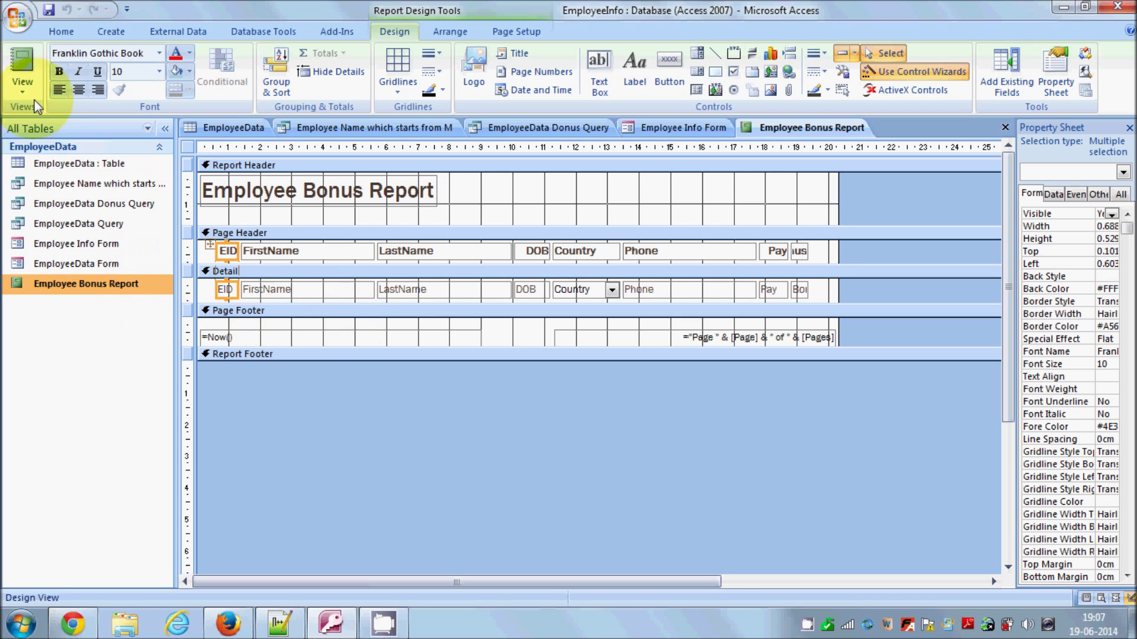
click(31, 84)
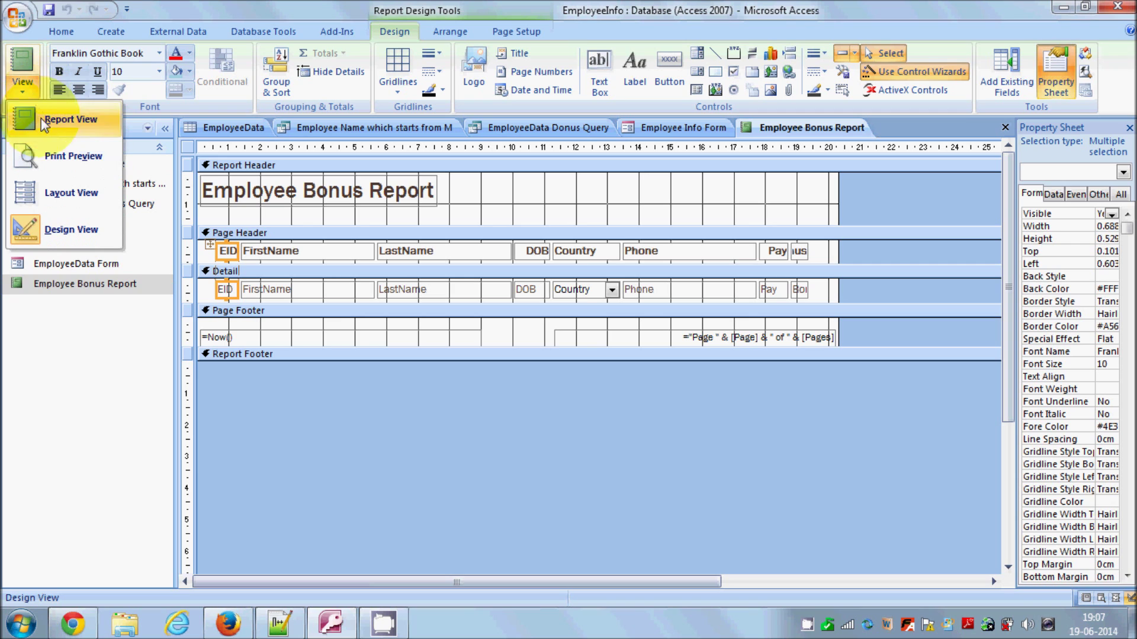
click(81, 159)
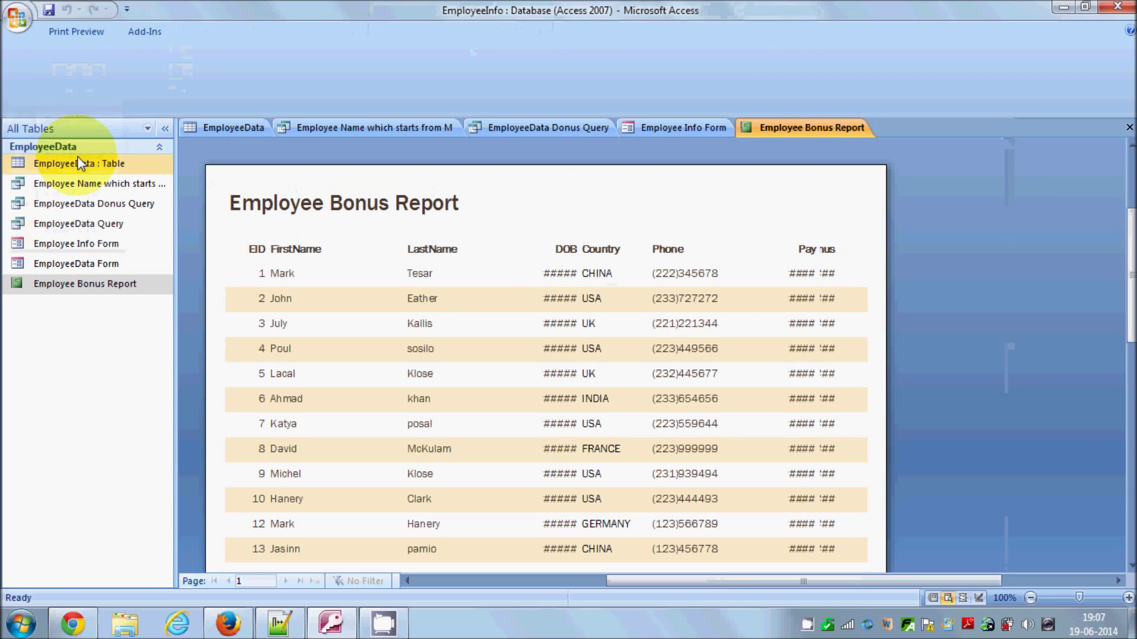
scroll(626, 316, down, 1)
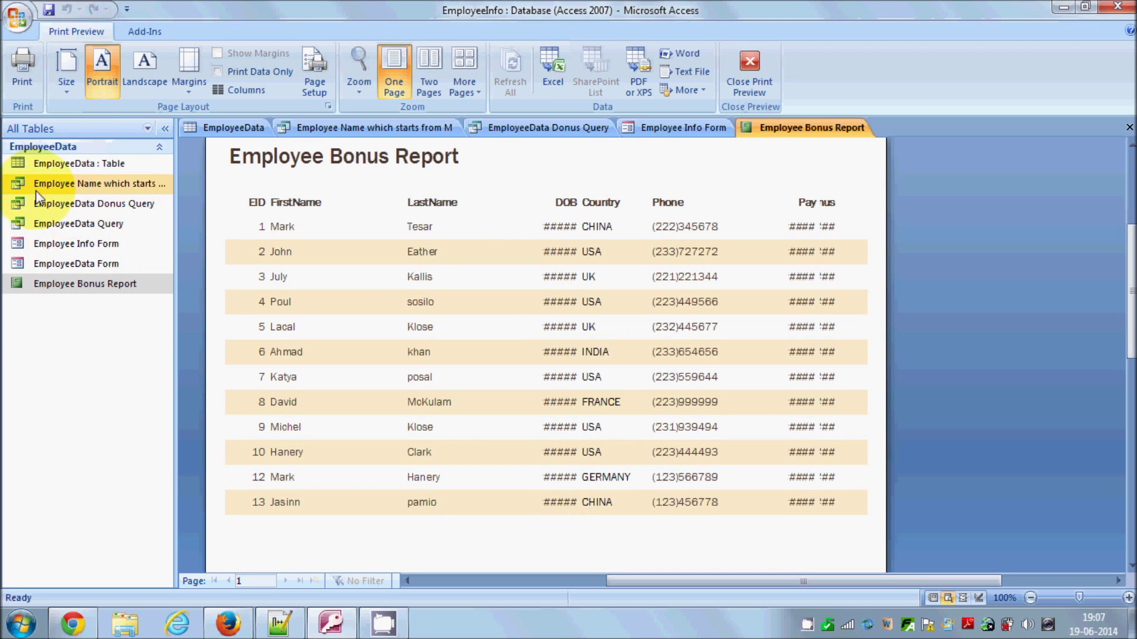
Reopen the Employee Bonus Report in Design View and extend its Page Footer section to about 4.6 cm high
click(43, 283)
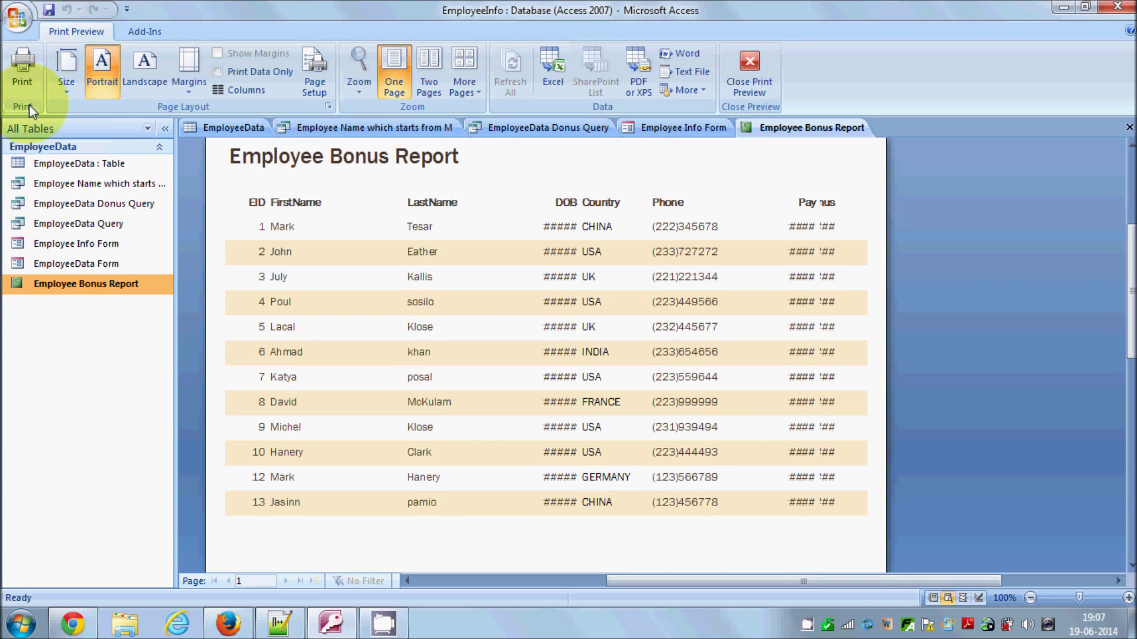
click(64, 281)
right_click(65, 283)
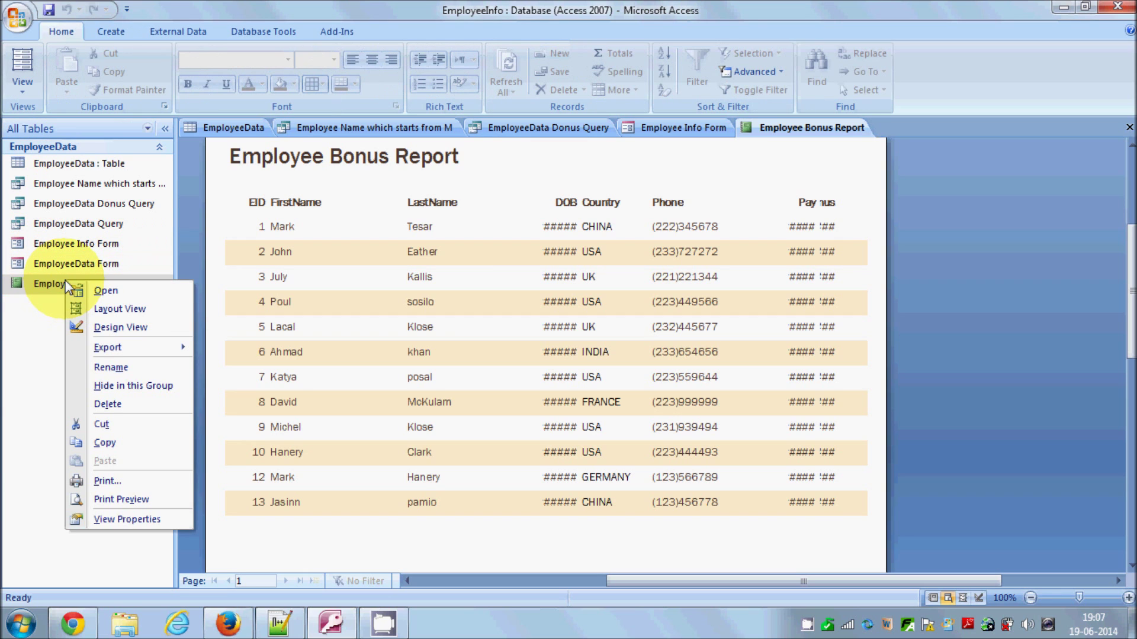
click(109, 326)
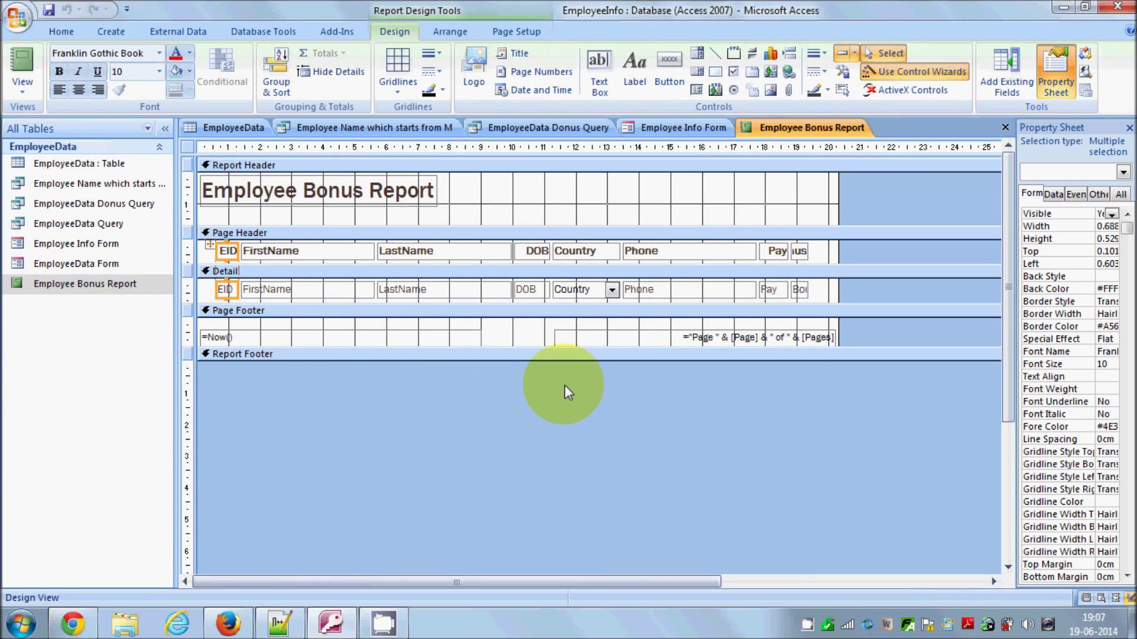
drag(563, 345, 566, 460)
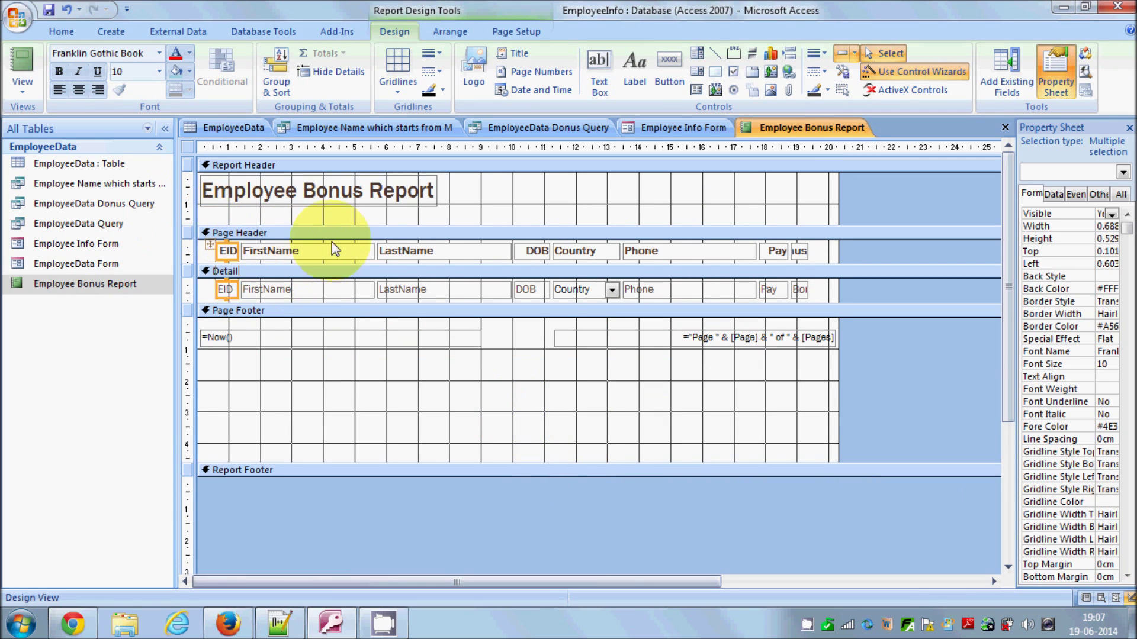
Narrow the FirstName and LastName columns to fit their headings, making LastName about 2.4 cm wide
click(305, 290)
drag(371, 289, 314, 290)
click(345, 289)
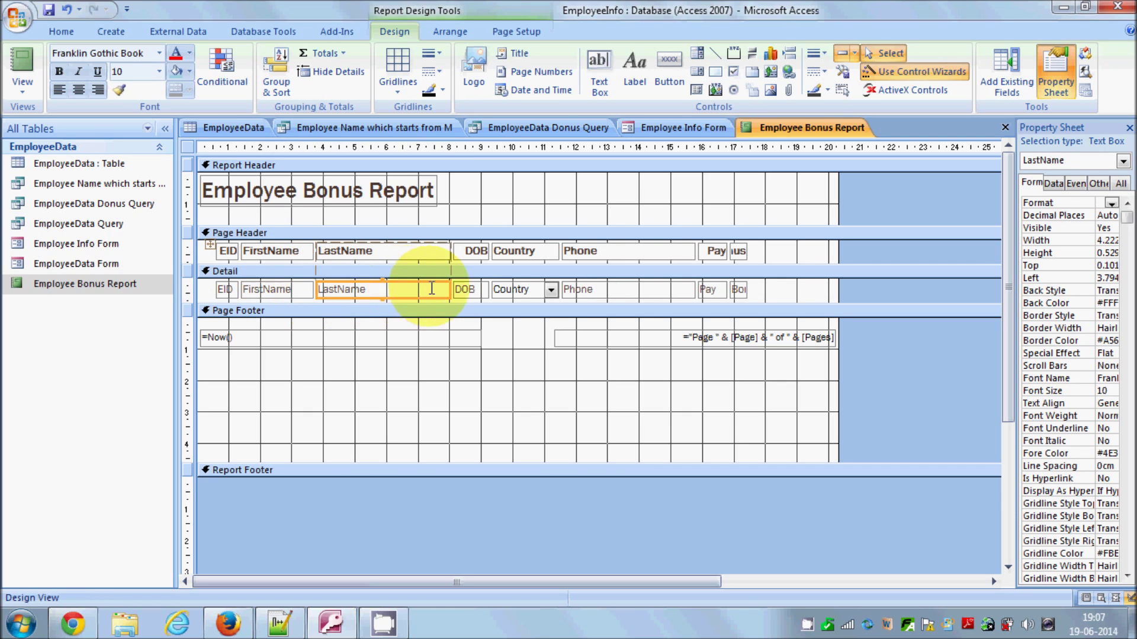
click(431, 286)
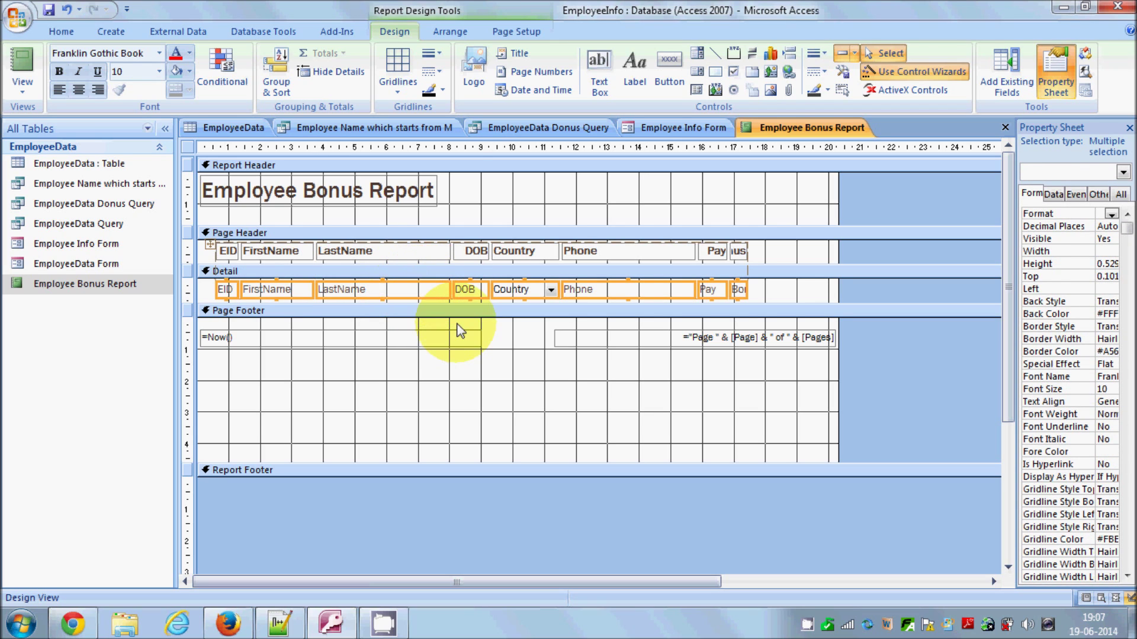
click(450, 335)
click(417, 290)
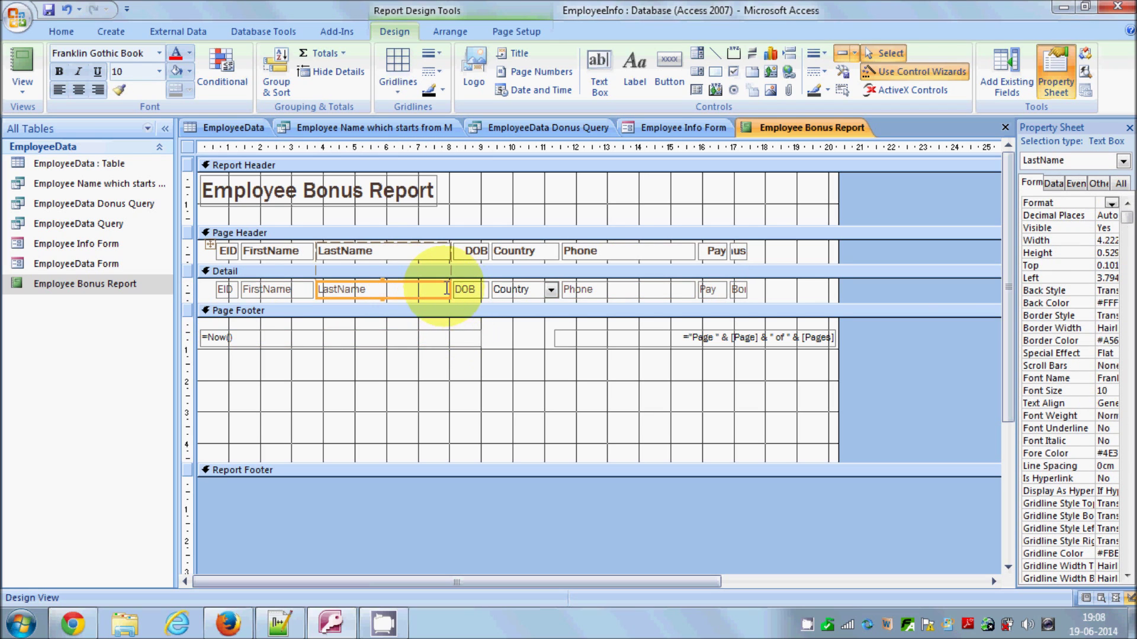
drag(449, 290, 395, 292)
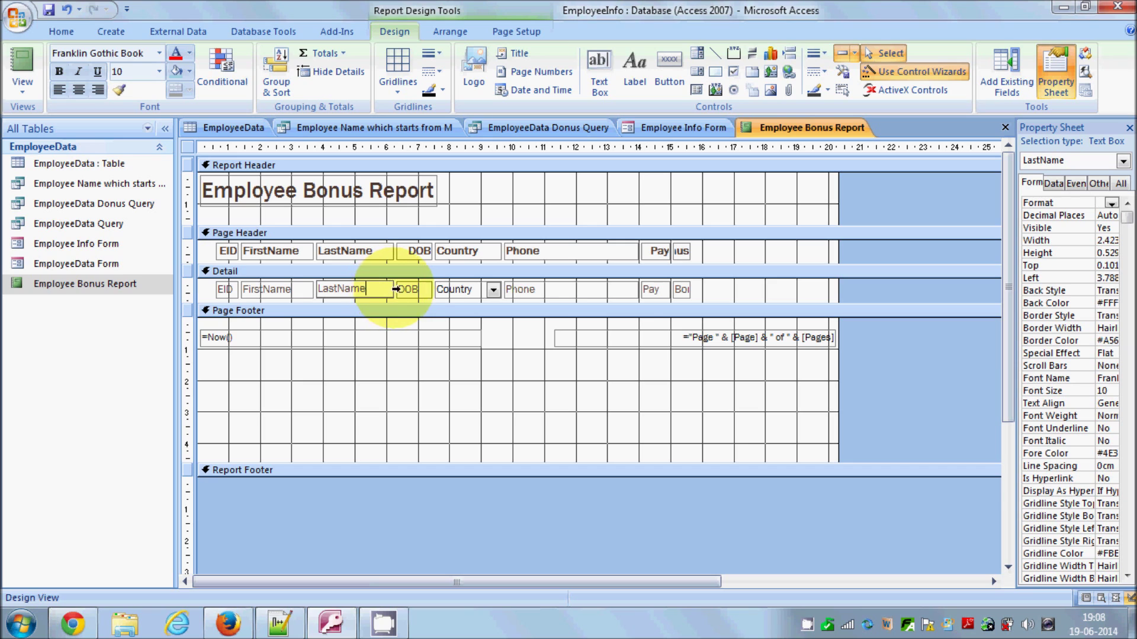
Widen the DOB column to about 2.35 cm so full dates fit
click(408, 289)
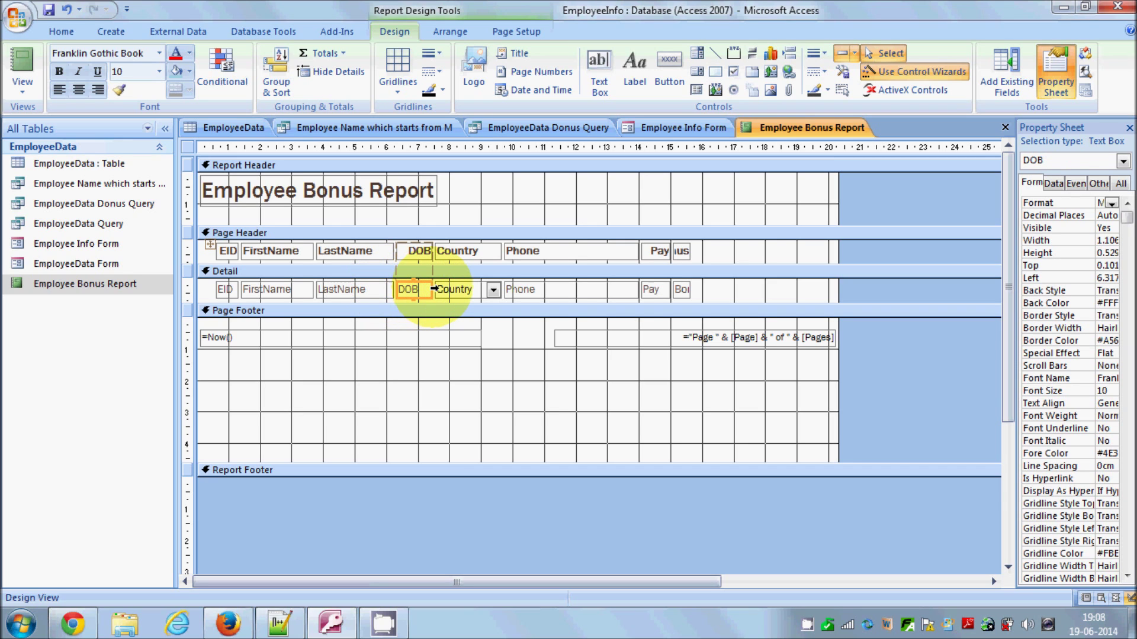
key(ctrl+a)
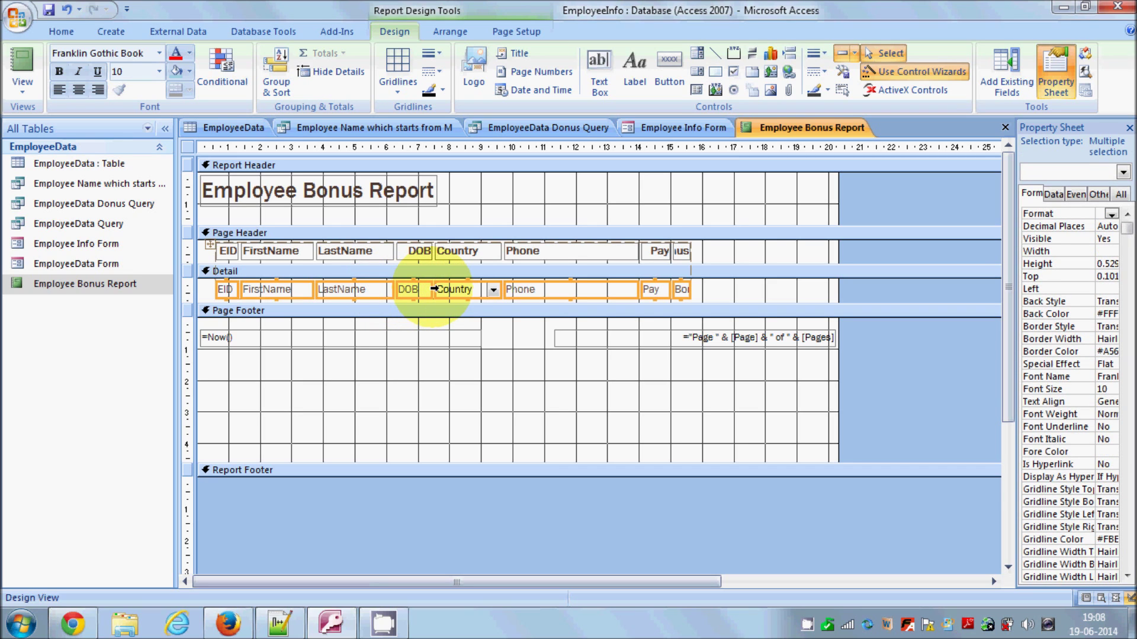
click(431, 357)
click(415, 290)
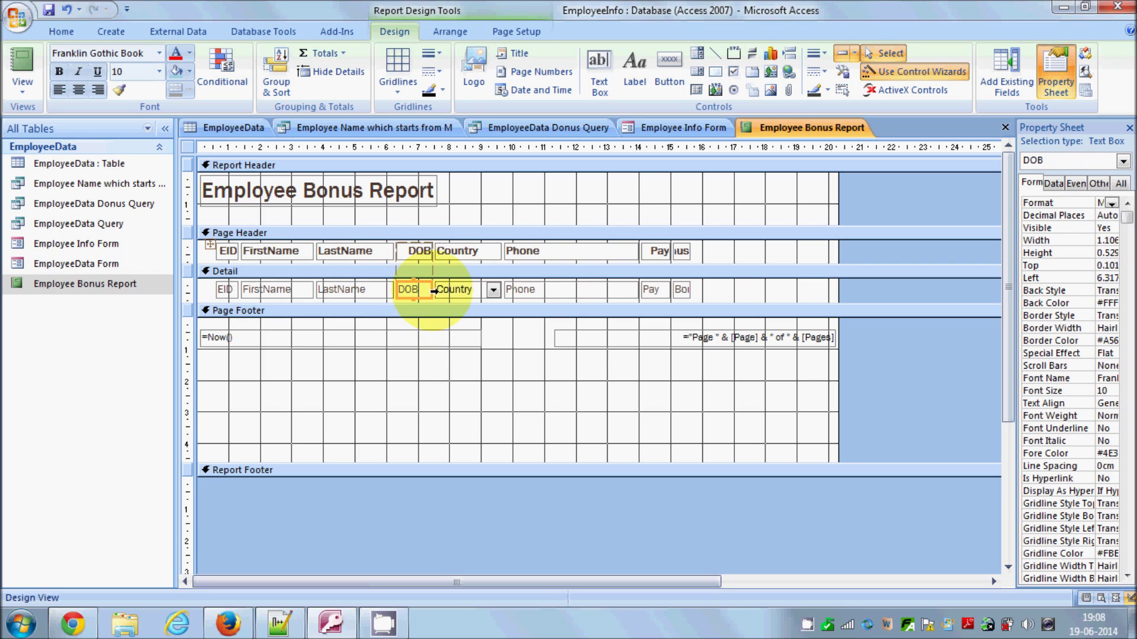
drag(431, 290, 471, 291)
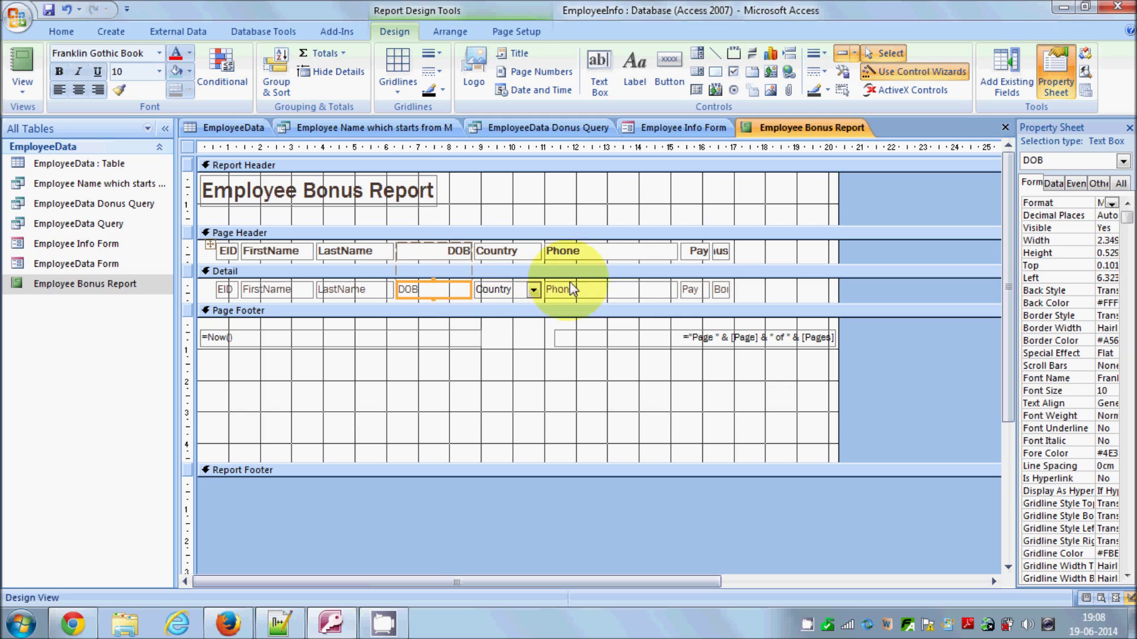
Widen the Bonus column to fit its full heading and the Pay column to about 1.6 cm
click(720, 292)
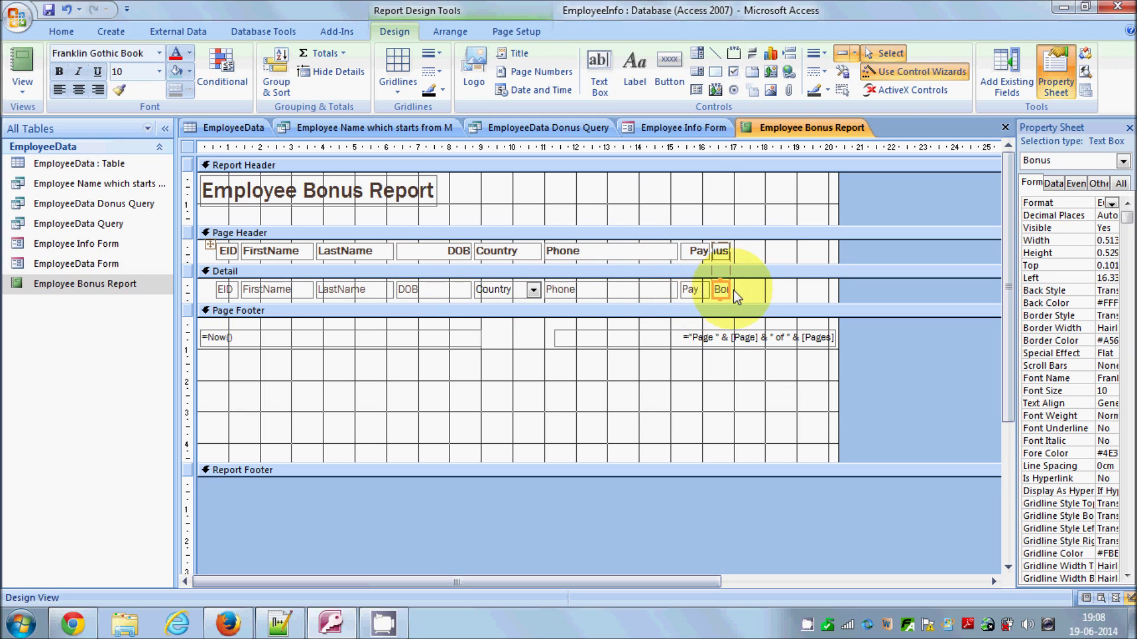
drag(724, 290, 761, 290)
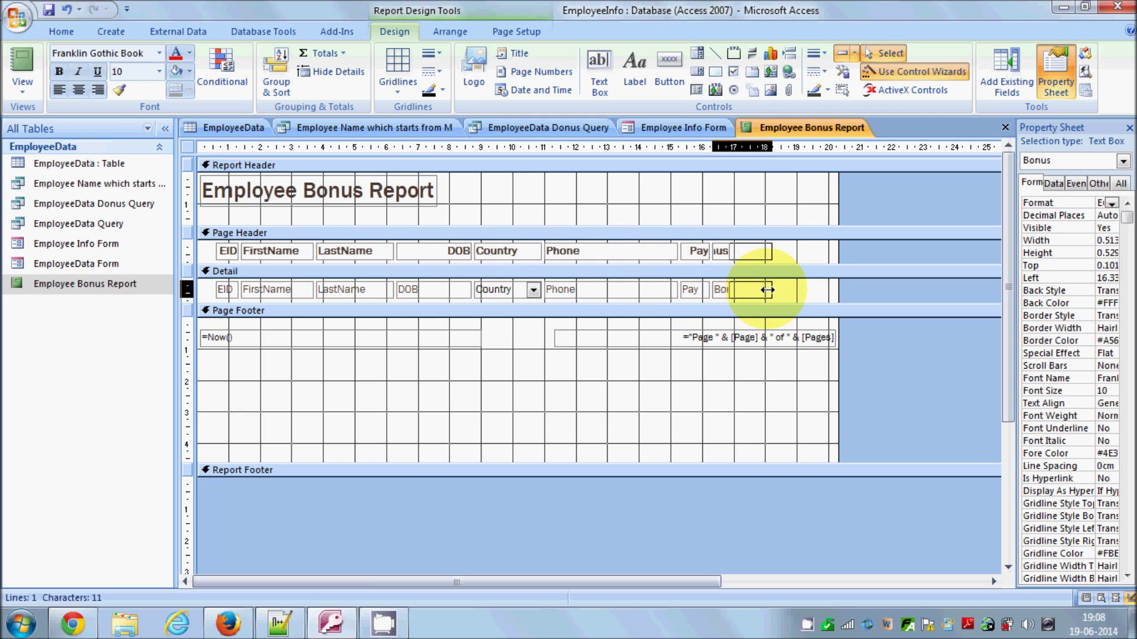
click(698, 290)
drag(709, 289, 733, 289)
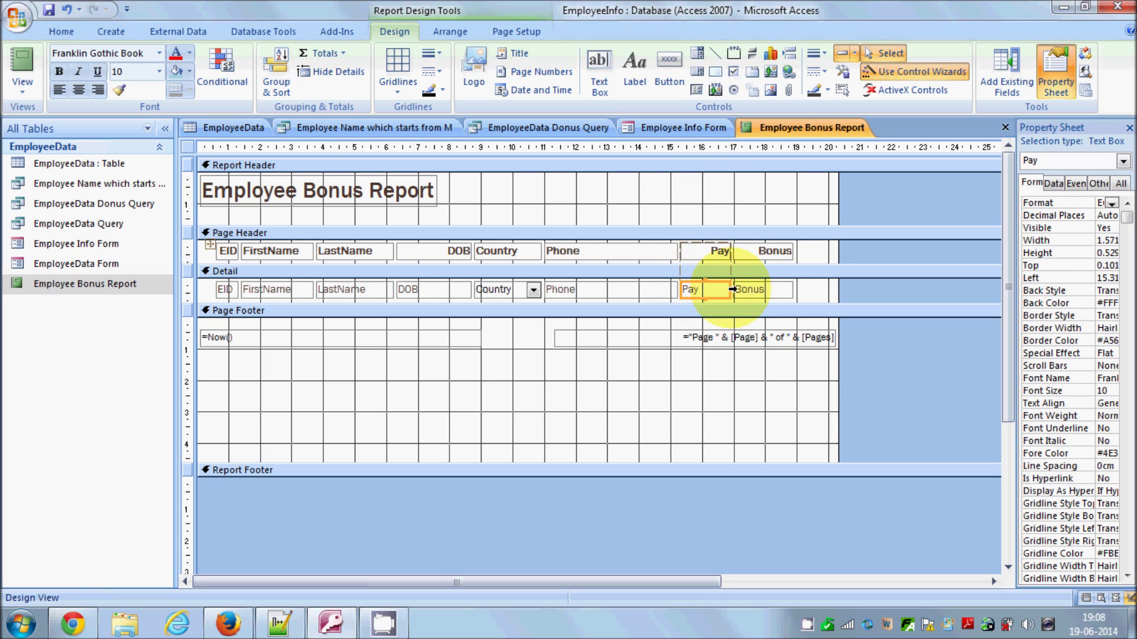
click(533, 418)
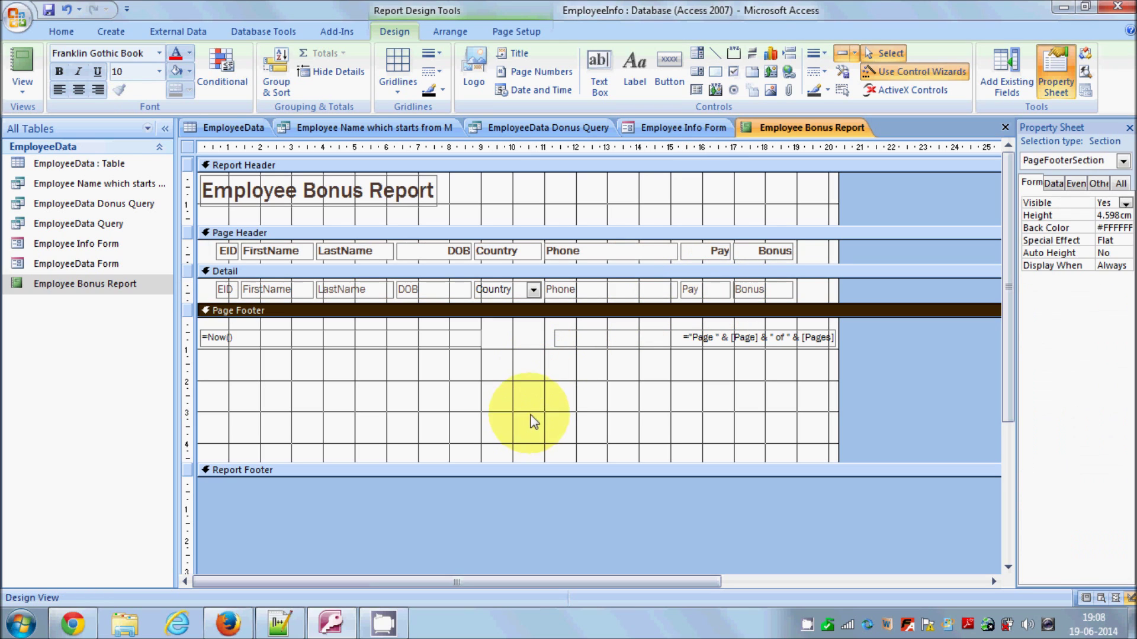
Check the resized columns in Print Preview and return the Employee Bonus Report to Design View
click(32, 71)
click(27, 80)
click(49, 155)
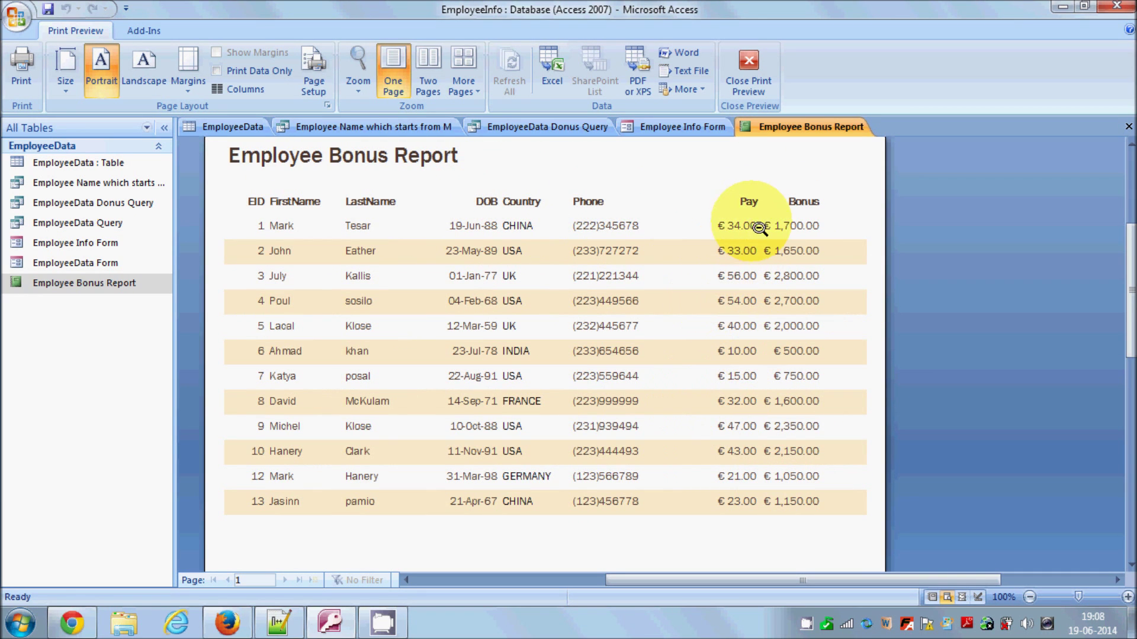
scroll(764, 251, down, 1)
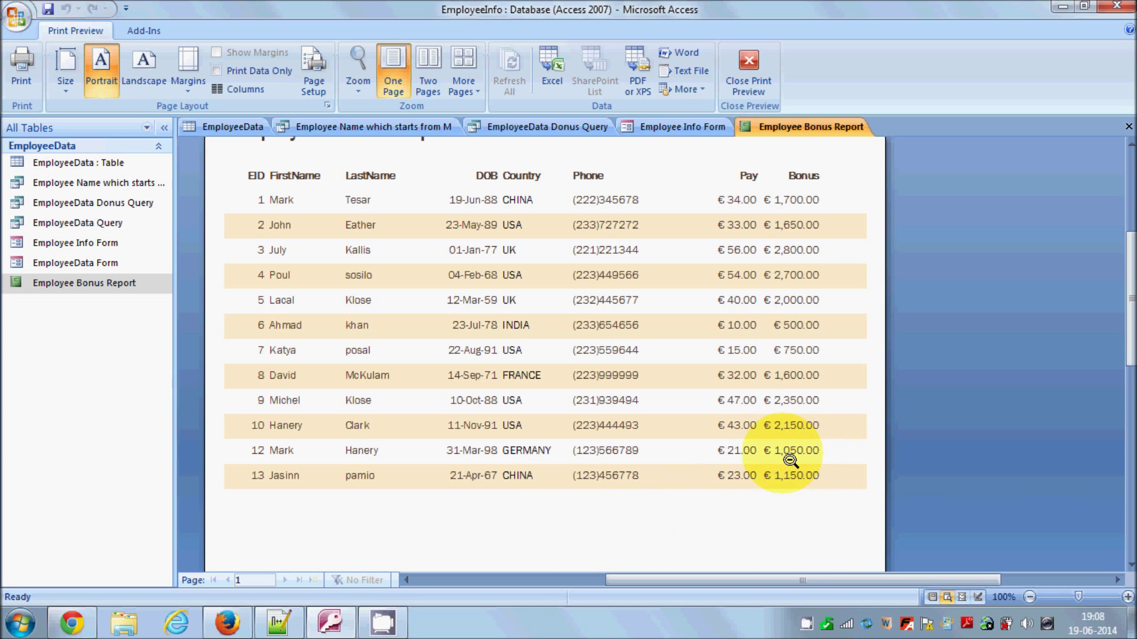
right_click(73, 284)
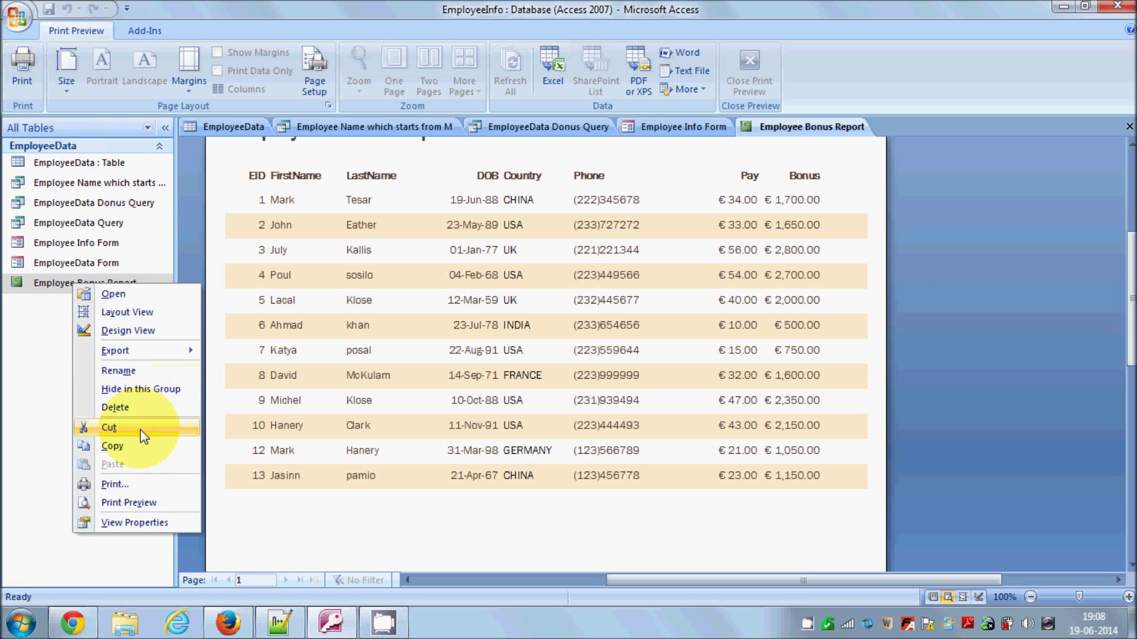
click(128, 330)
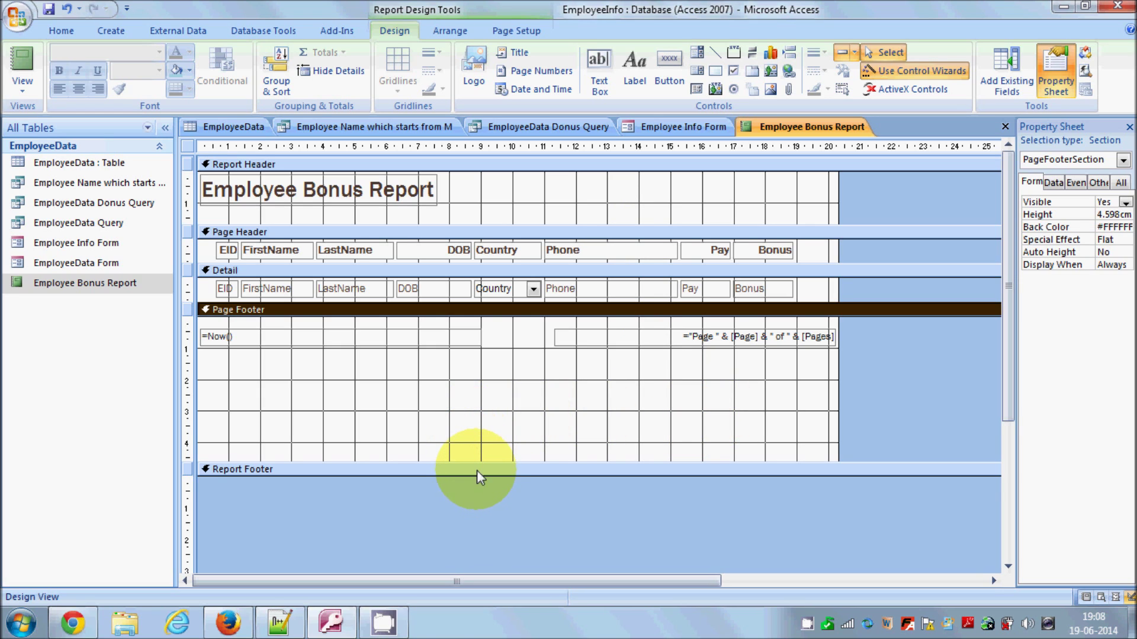
Shorten the Page Footer section to about 3.5 cm and extend it back to about 4.6 cm
drag(479, 462, 479, 427)
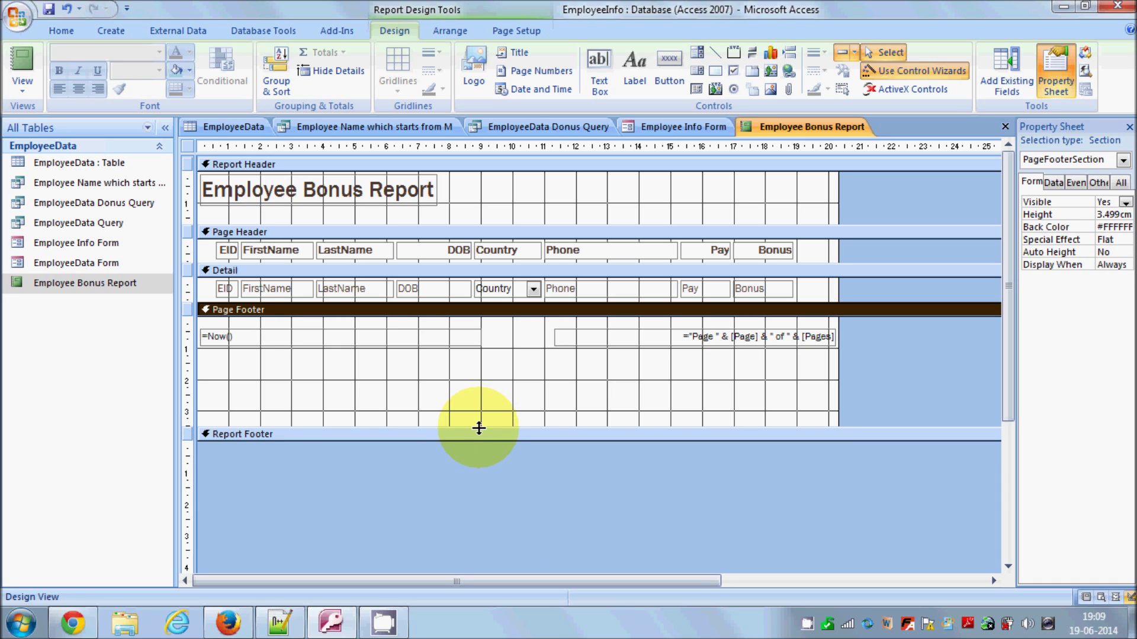
click(482, 436)
drag(480, 429, 481, 464)
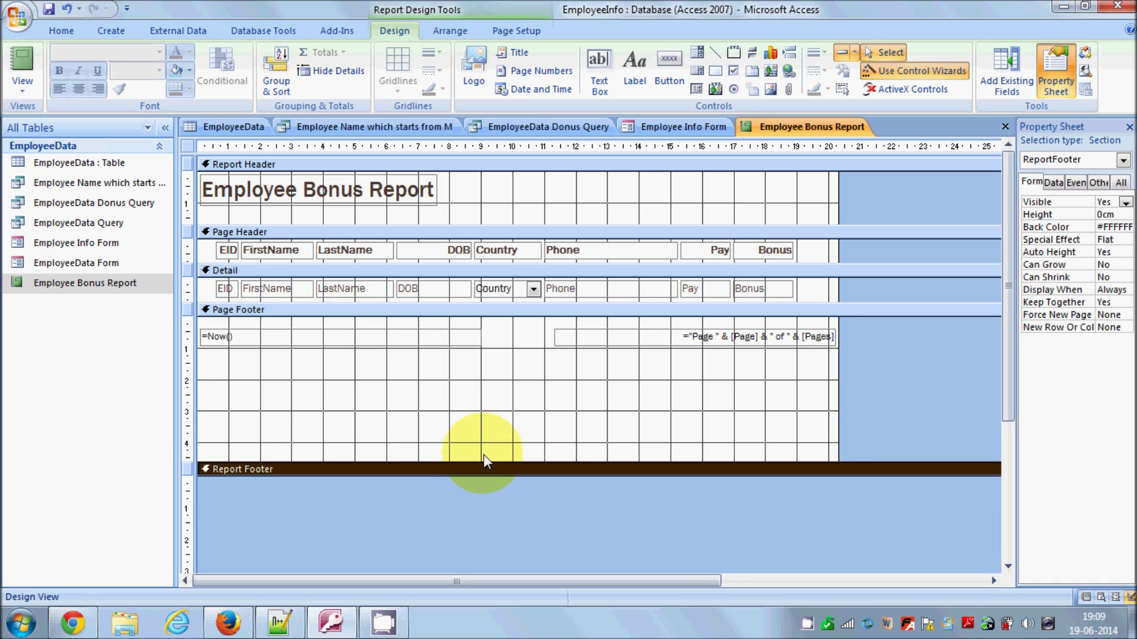
Move the date and page-number text boxes down to about 2.3 cm below the top of the Page Footer section
click(507, 314)
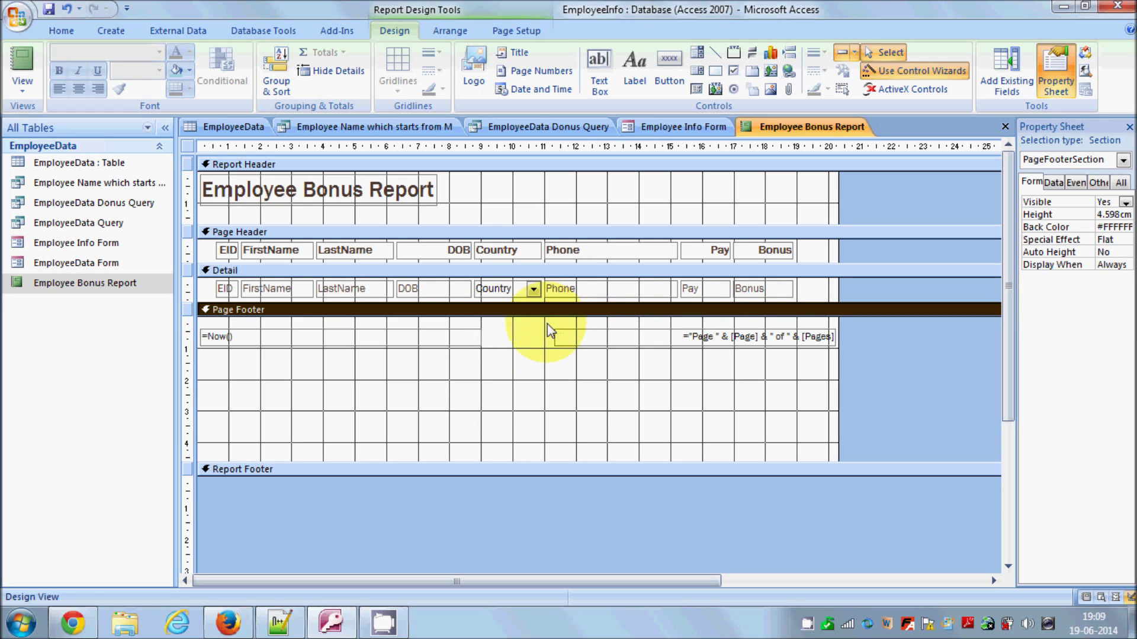
click(382, 341)
click(567, 341)
click(571, 342)
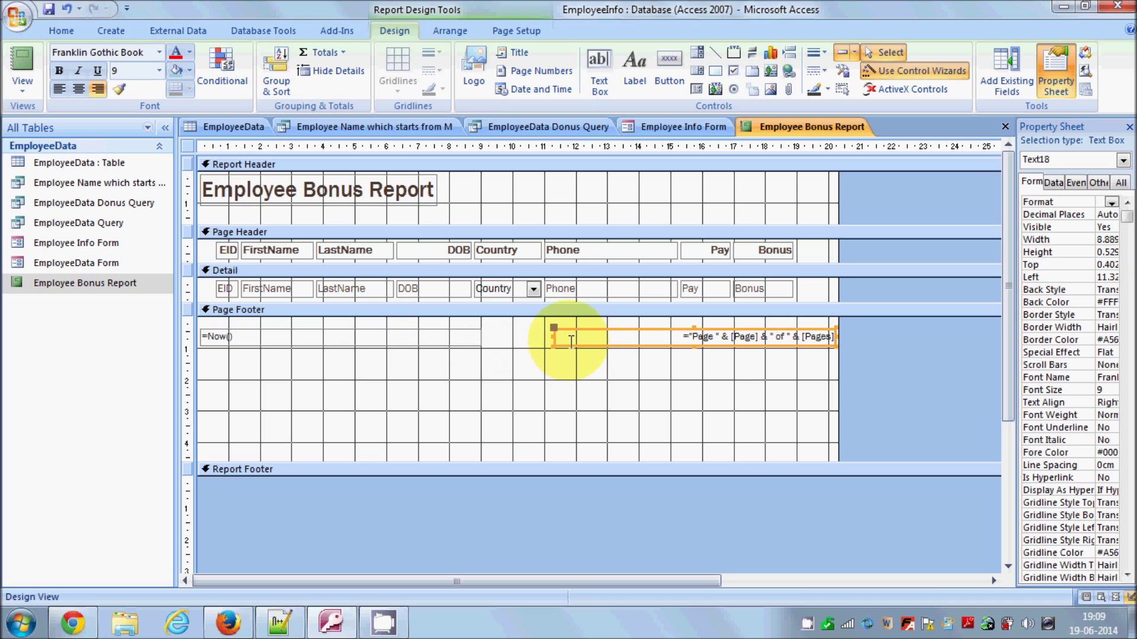
click(466, 338)
drag(470, 342, 465, 407)
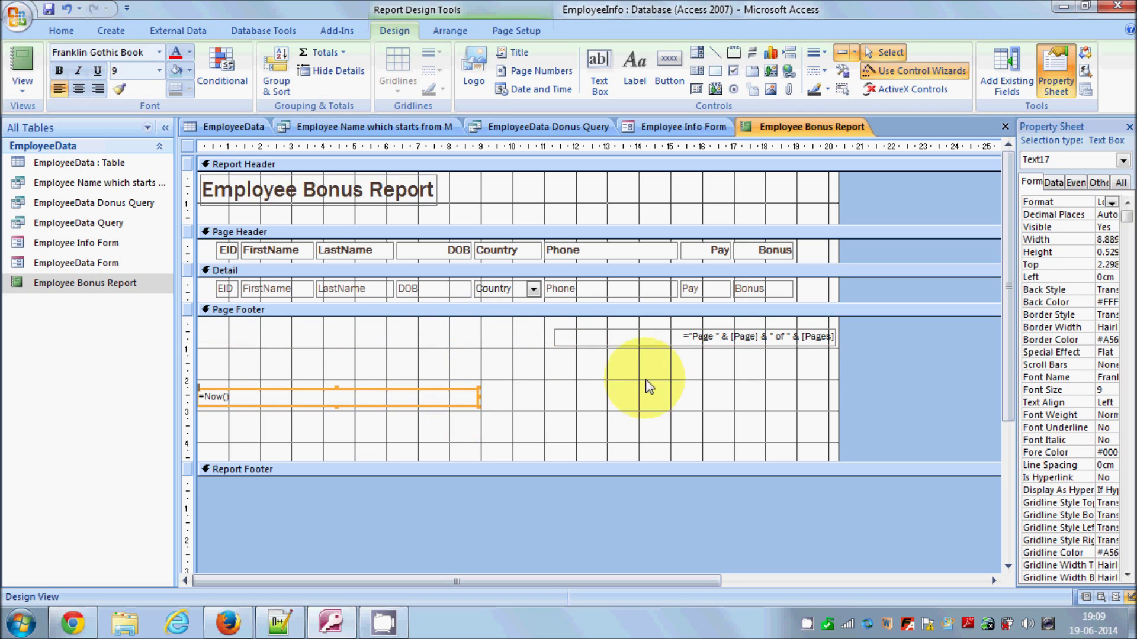
click(642, 346)
drag(643, 345, 641, 410)
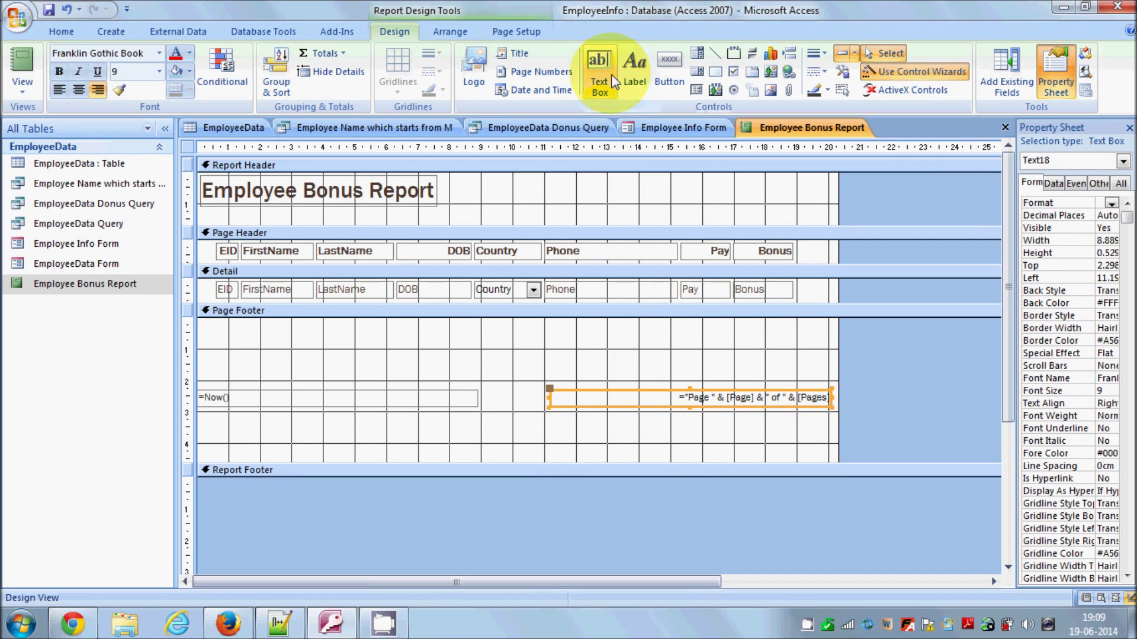
Add a text box about 4.7 cm wide and 0.95 cm high to the Page Footer section and enter =sum([Bonus]) in it
click(261, 314)
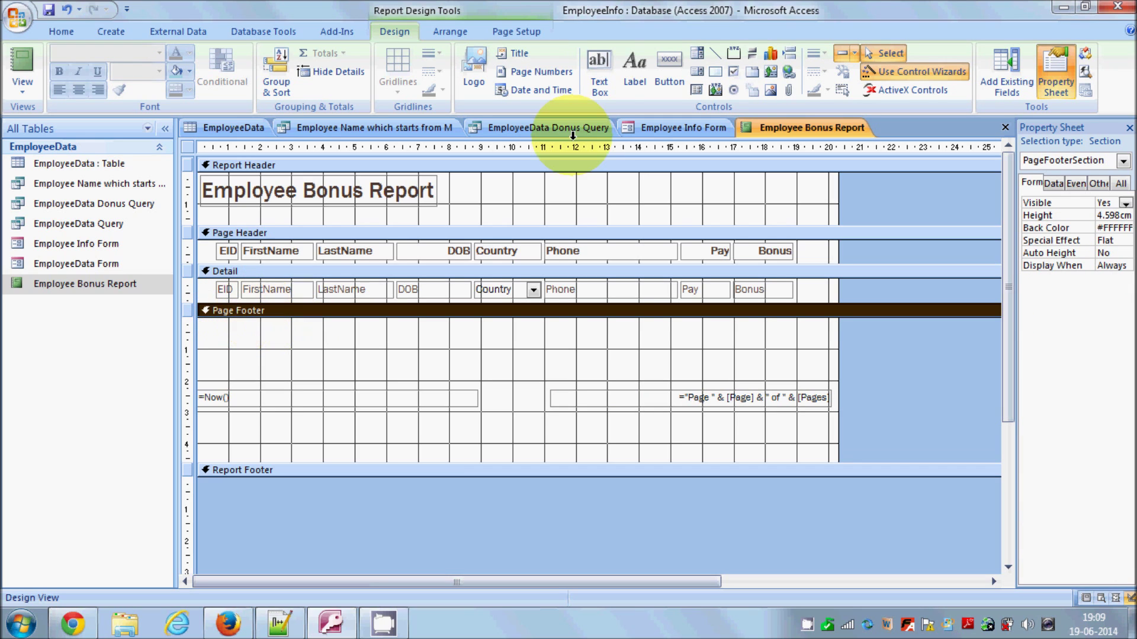
click(597, 70)
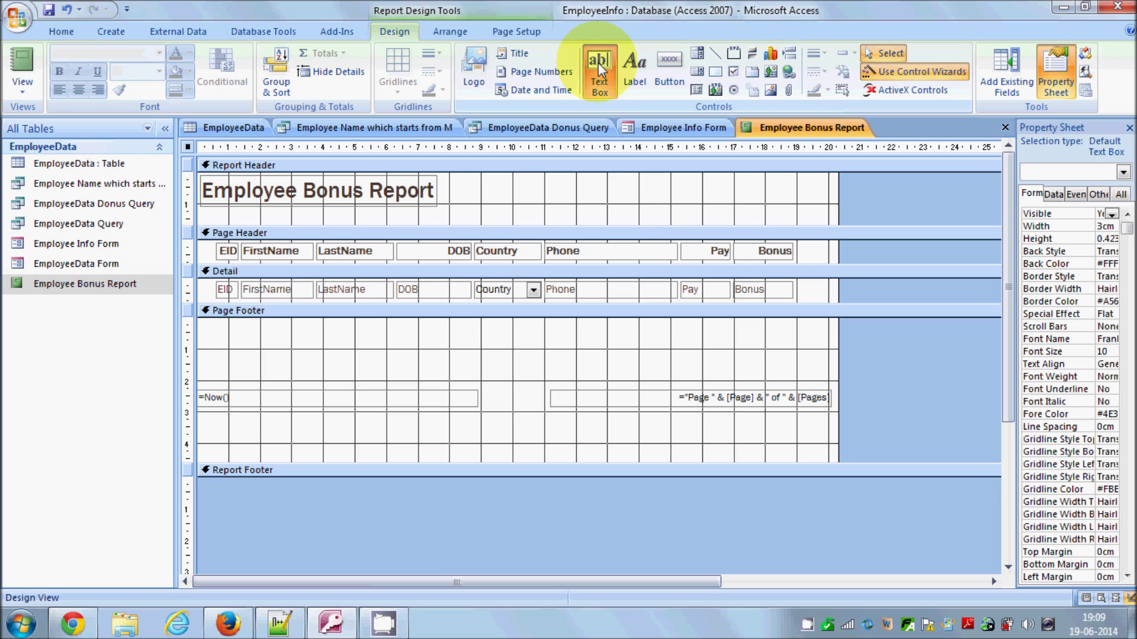
drag(581, 328, 732, 362)
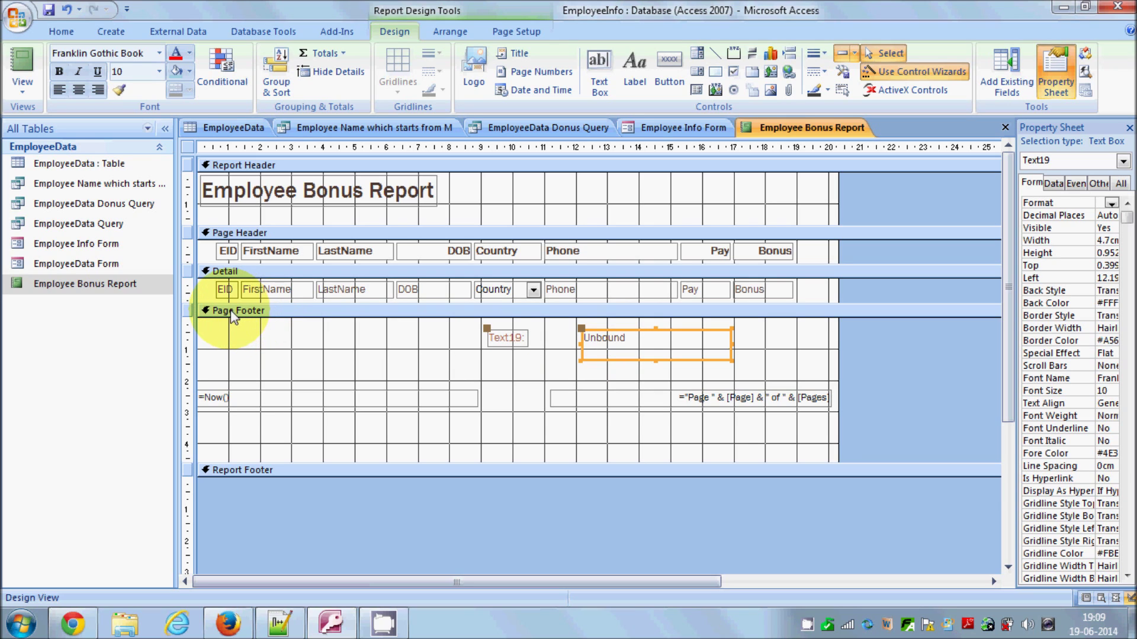
click(646, 341)
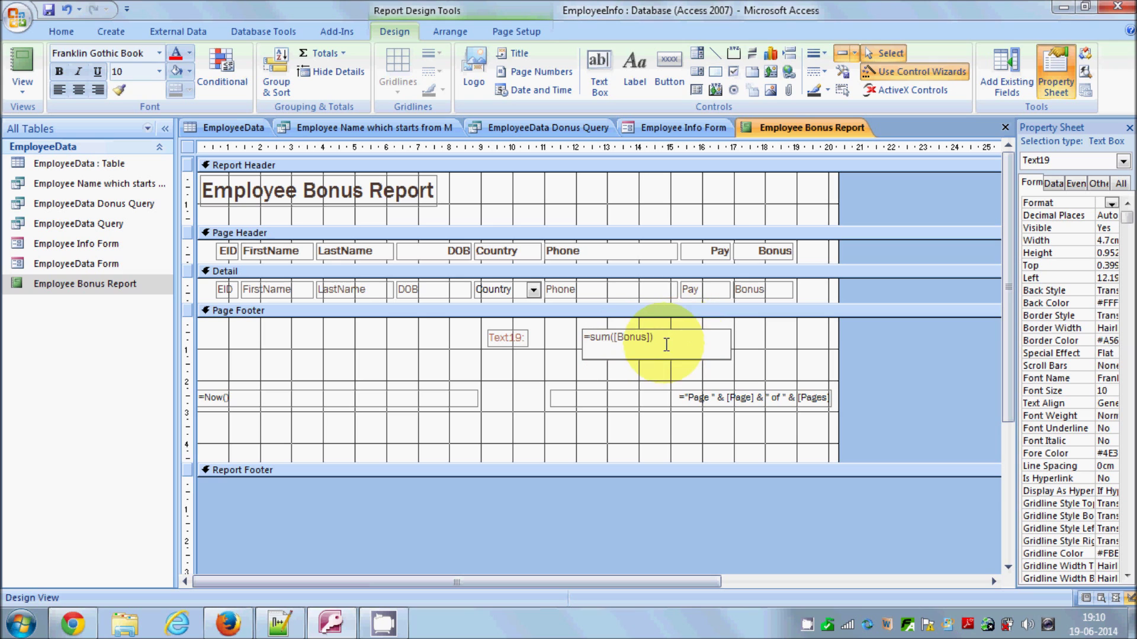
Copy the =sum([Bonus]) expression and switch to Notepad++ to replace the existing note text with it
drag(666, 342, 532, 344)
key(ctrl+c)
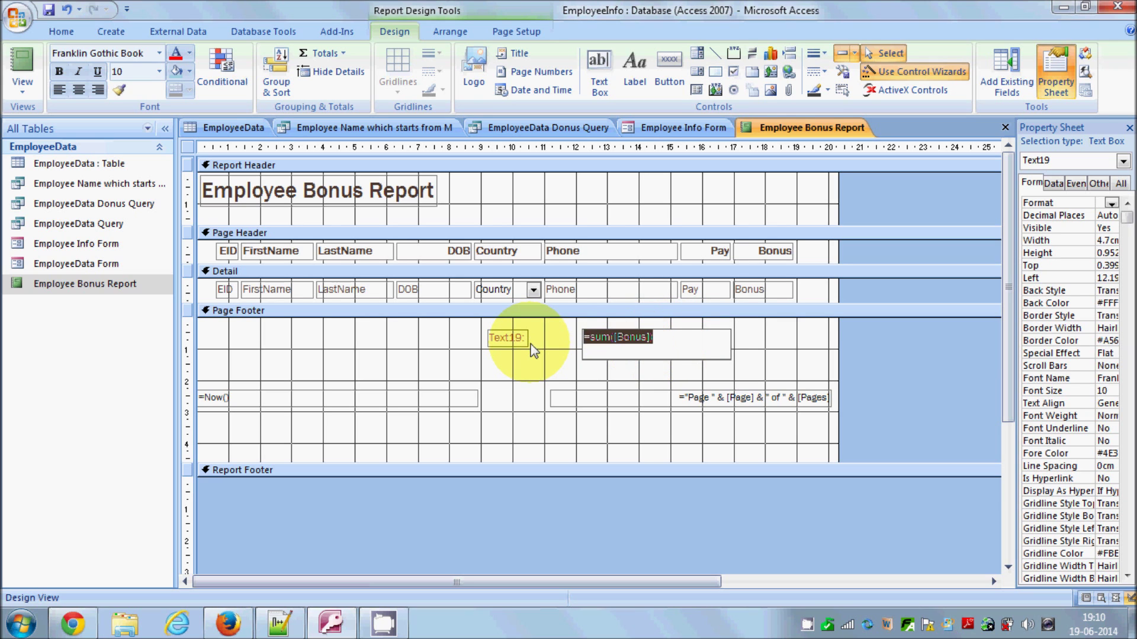
click(279, 623)
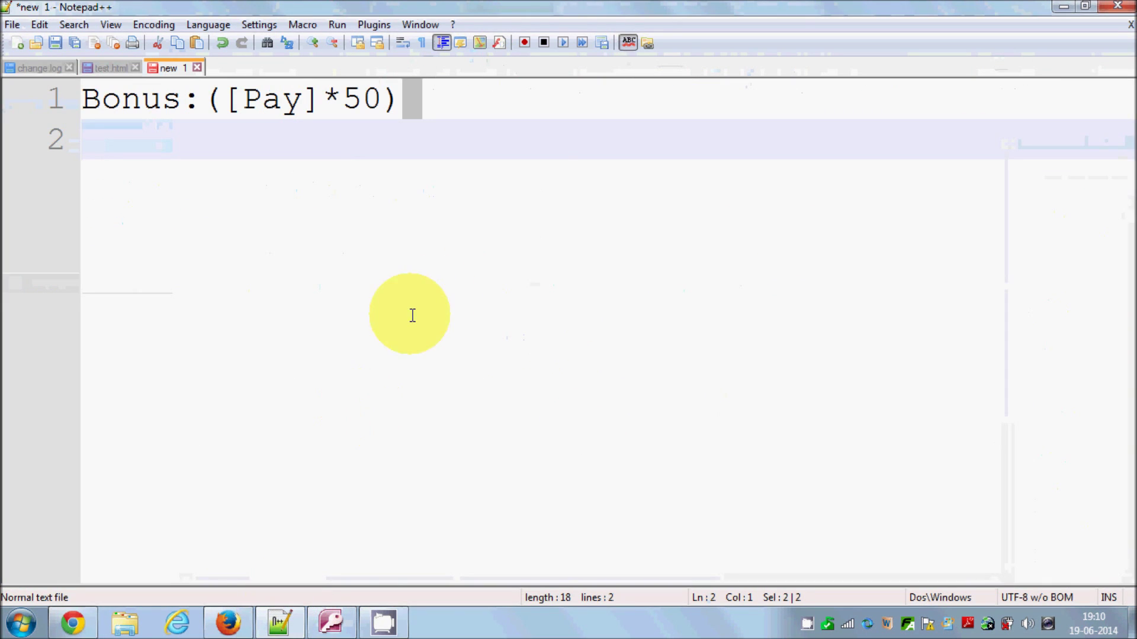
drag(528, 165, 51, 89)
key(ctrl+v)
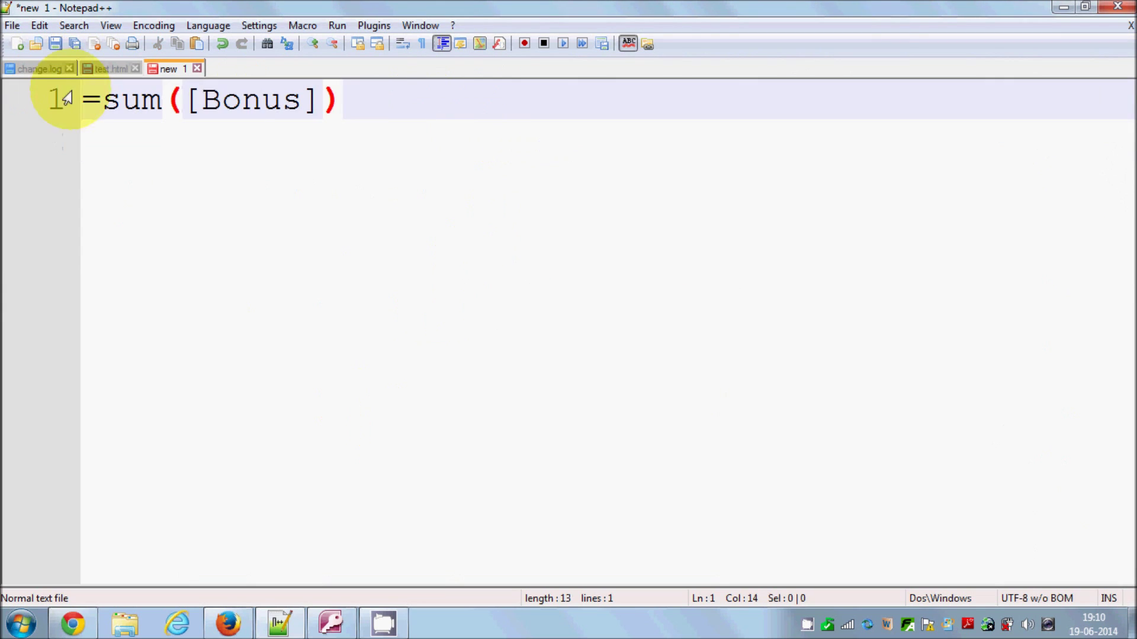
Examine the sum function and its bracketed Bonus field in Notepad++, then return to the Access report and finish editing the text box
drag(436, 101, 68, 101)
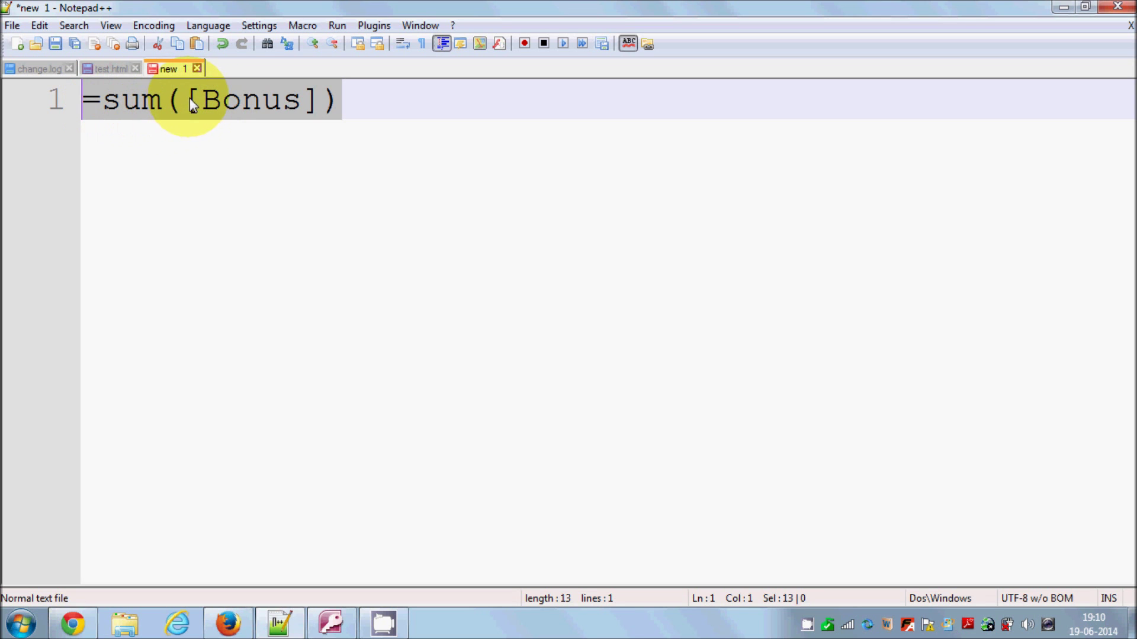
click(262, 99)
key(Right)
key(Right)
key(Right)
key(Right)
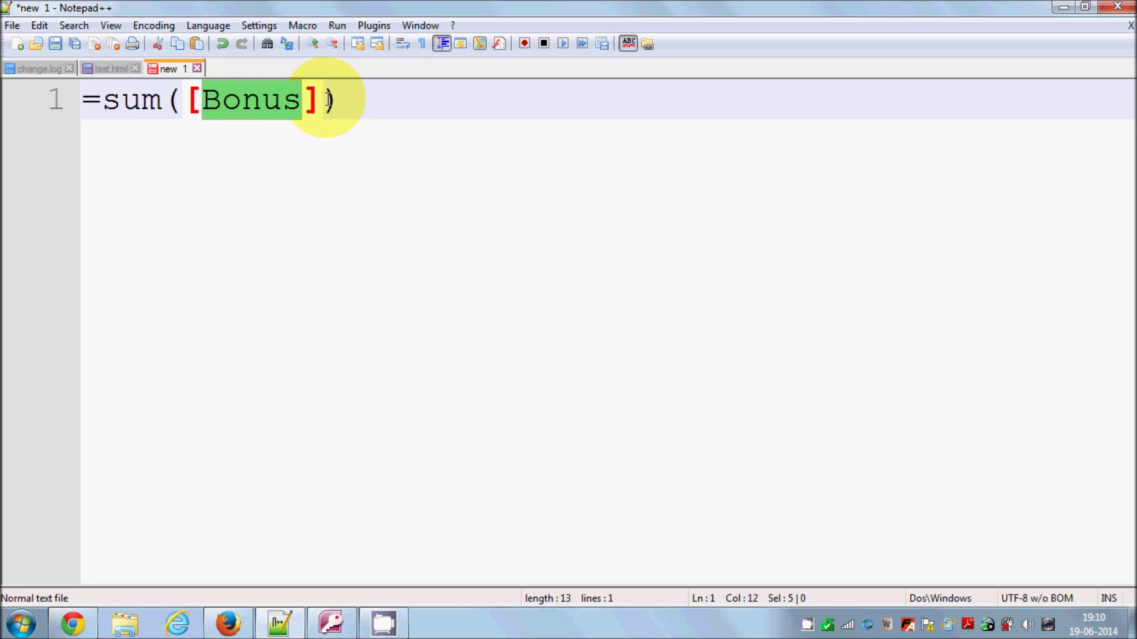
click(328, 631)
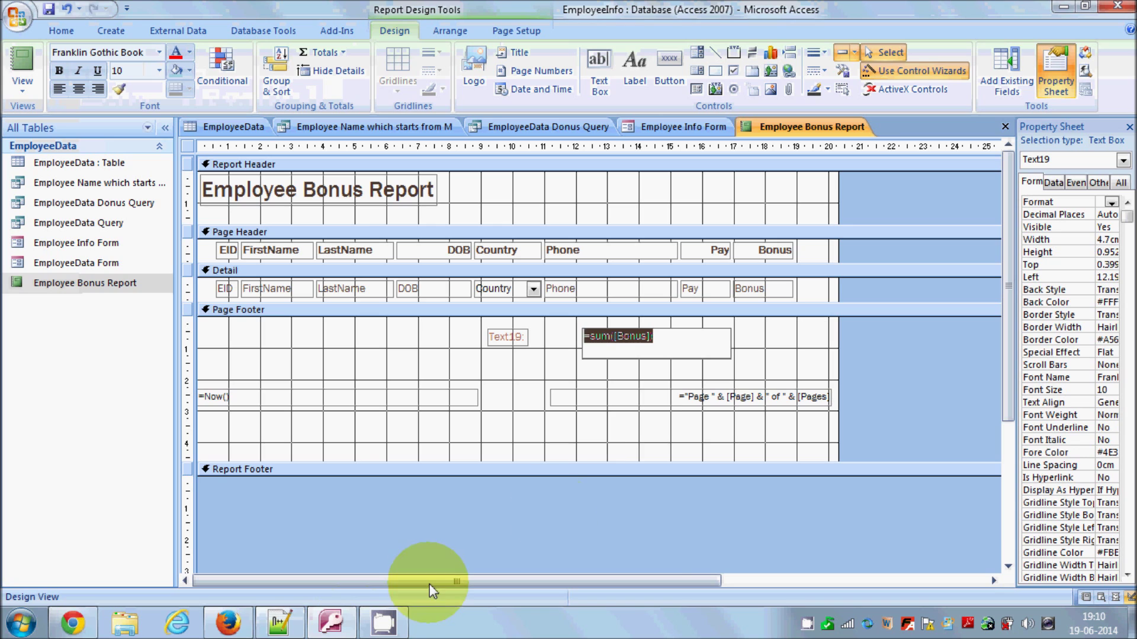
click(658, 510)
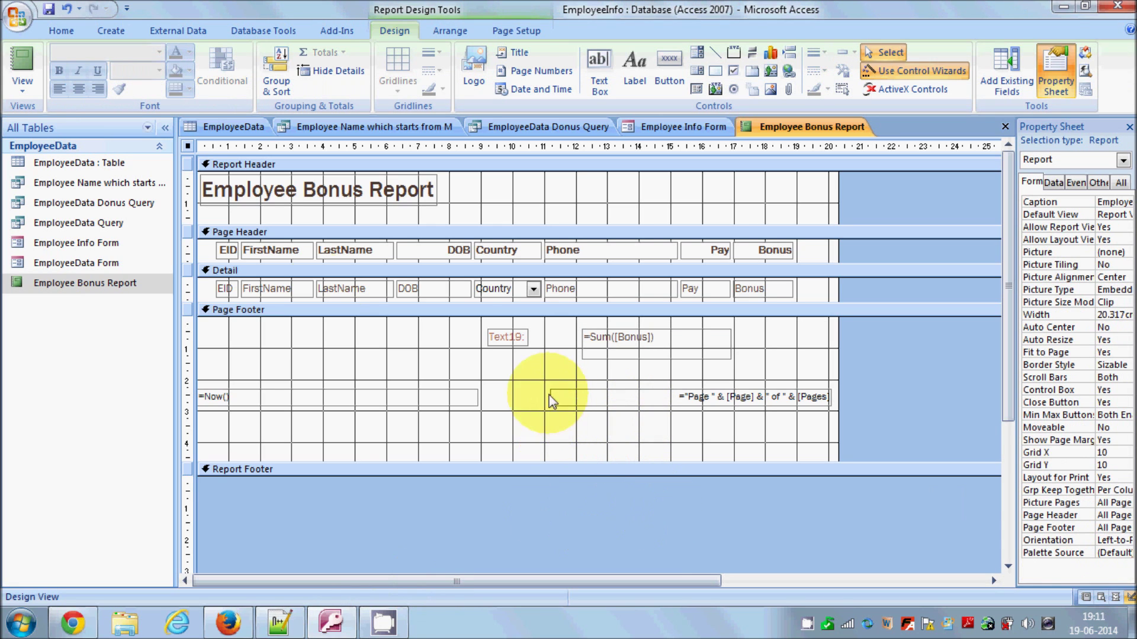
Change the caption of the label beside the sum text box to Total Bonus
click(520, 337)
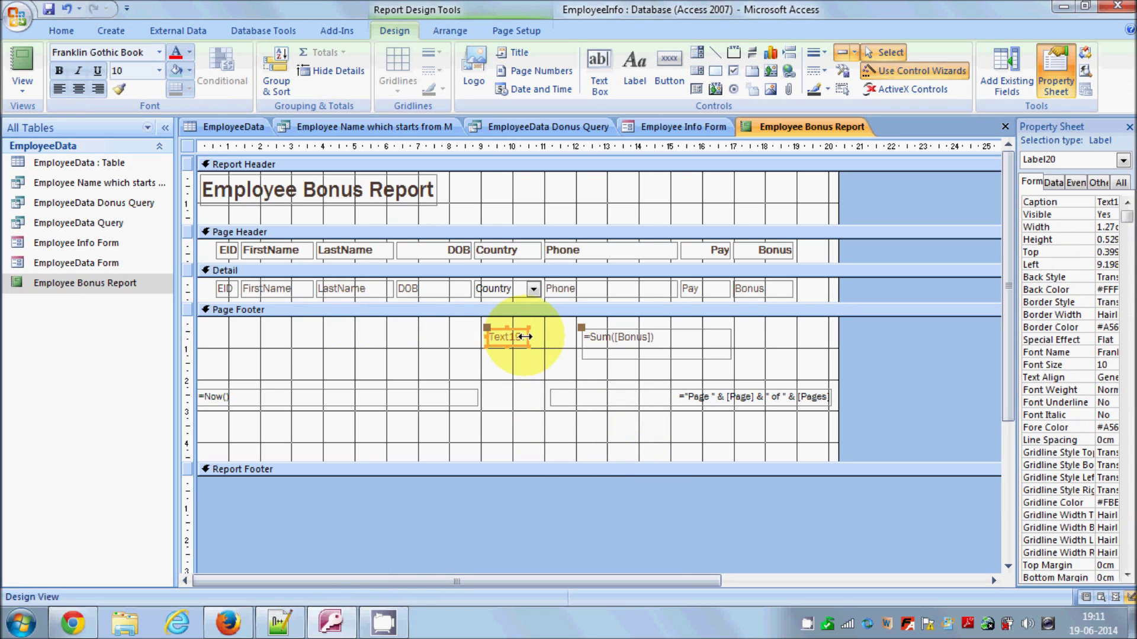
drag(523, 337, 483, 339)
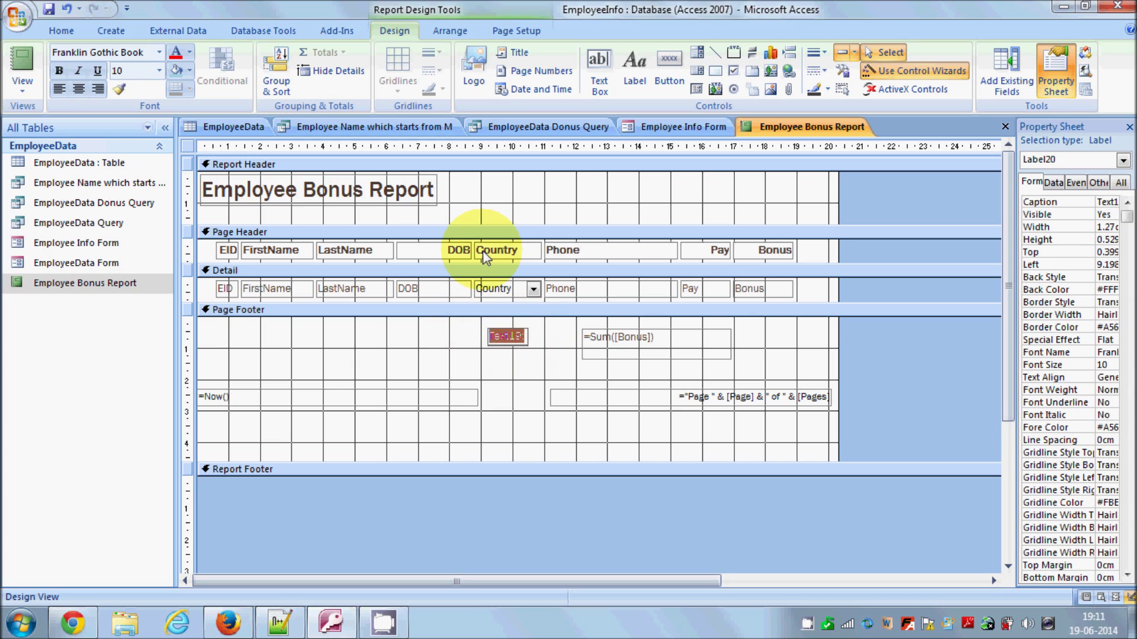
text(Total Bonus)
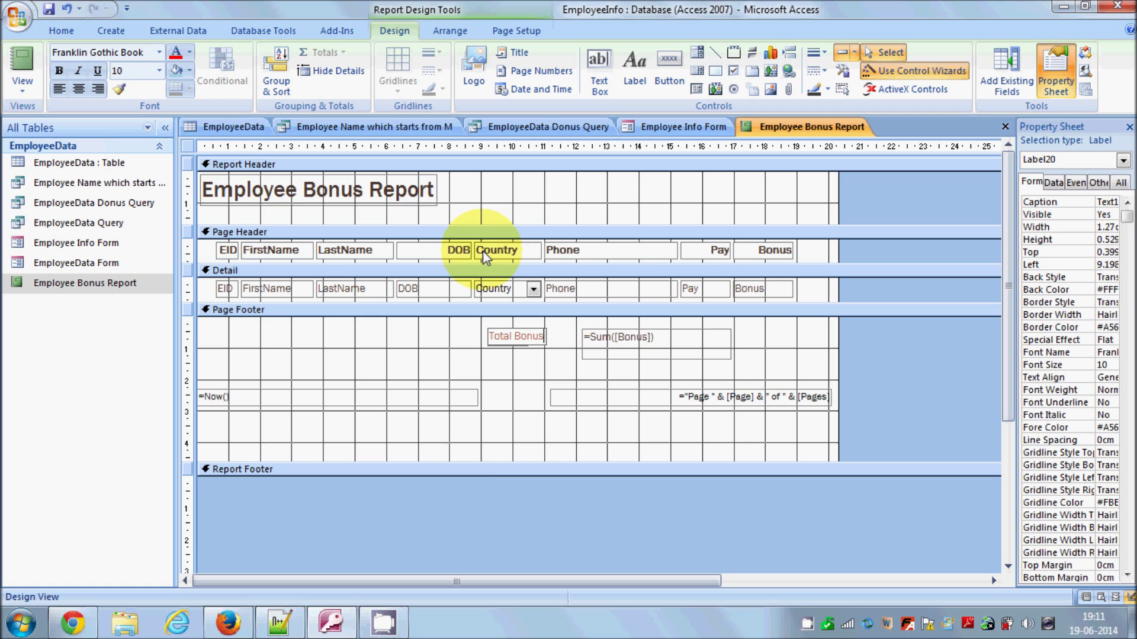
click(477, 527)
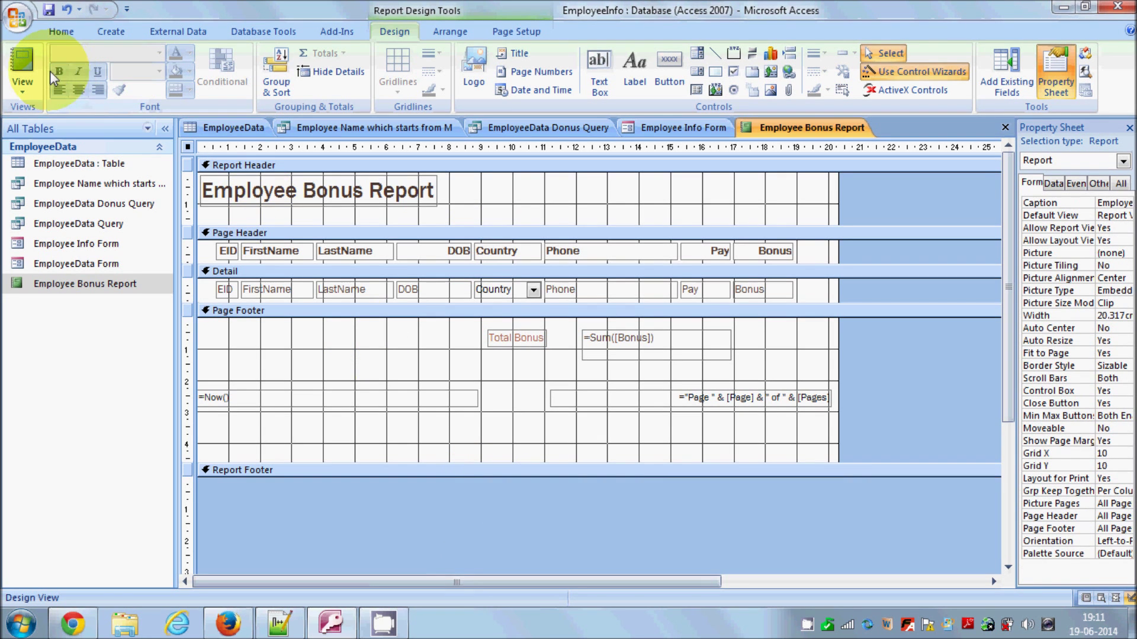
Check the Total Bonus result in the report's page footer in Report View and return to Design View
click(23, 62)
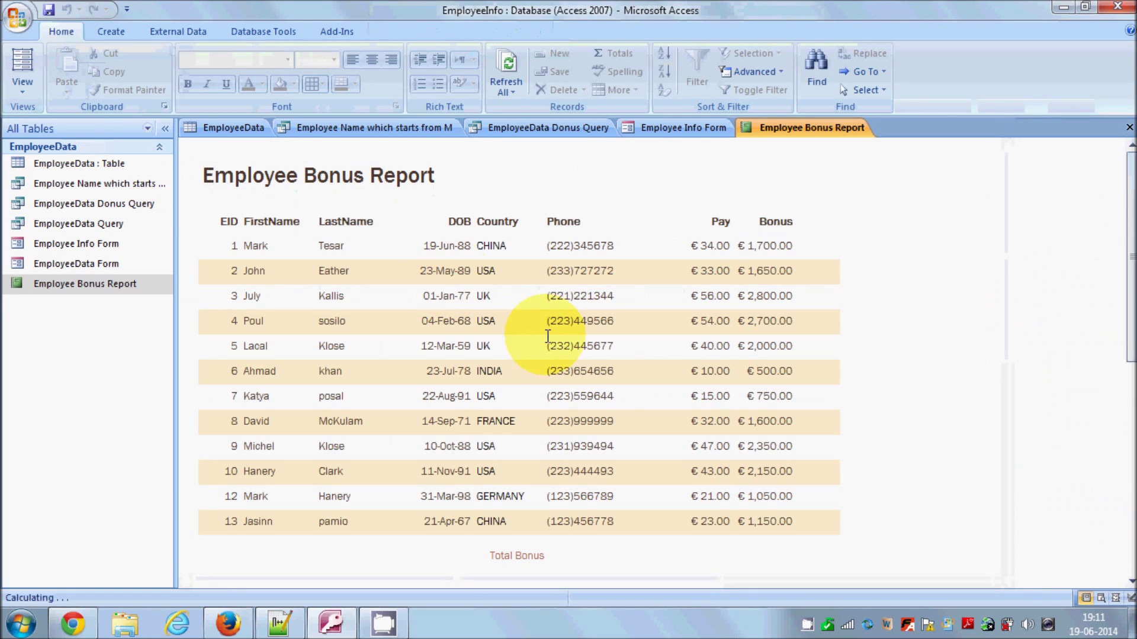
scroll(601, 405, down, 3)
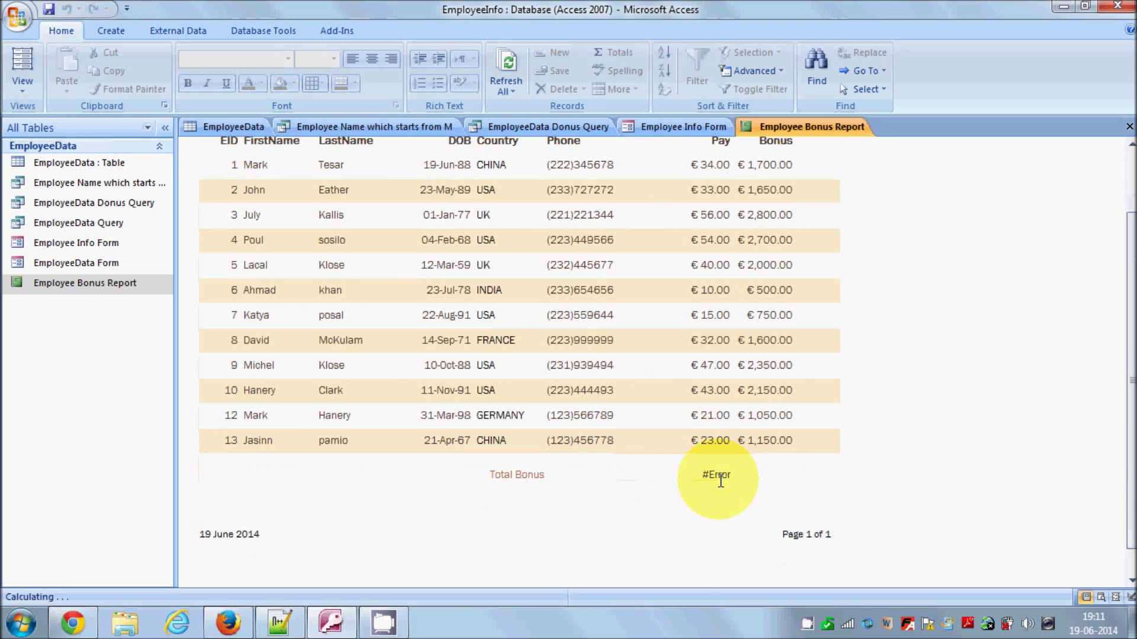
click(711, 477)
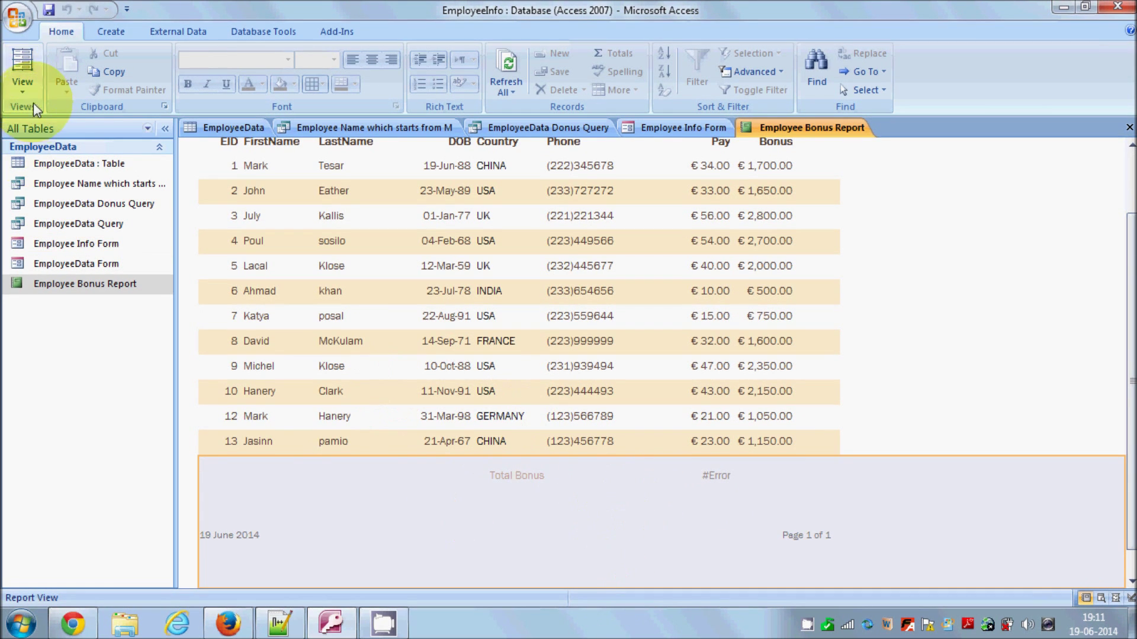
click(33, 103)
click(66, 228)
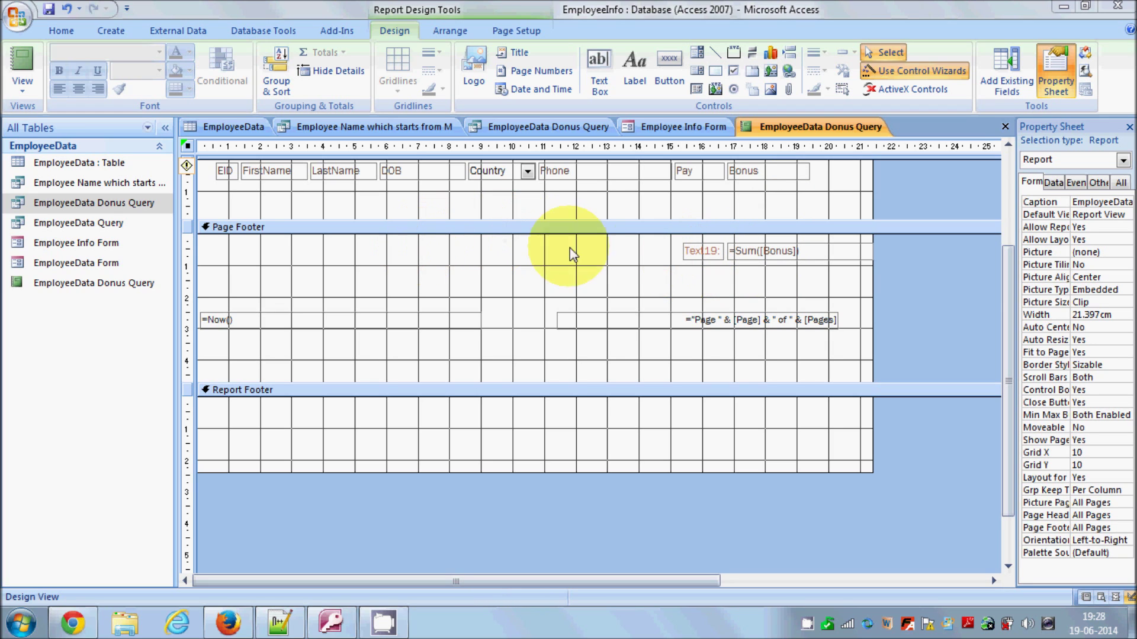
Move the sum text box and its label from the Page Footer to the Report Footer, about 0.4 cm below the section's top
click(720, 254)
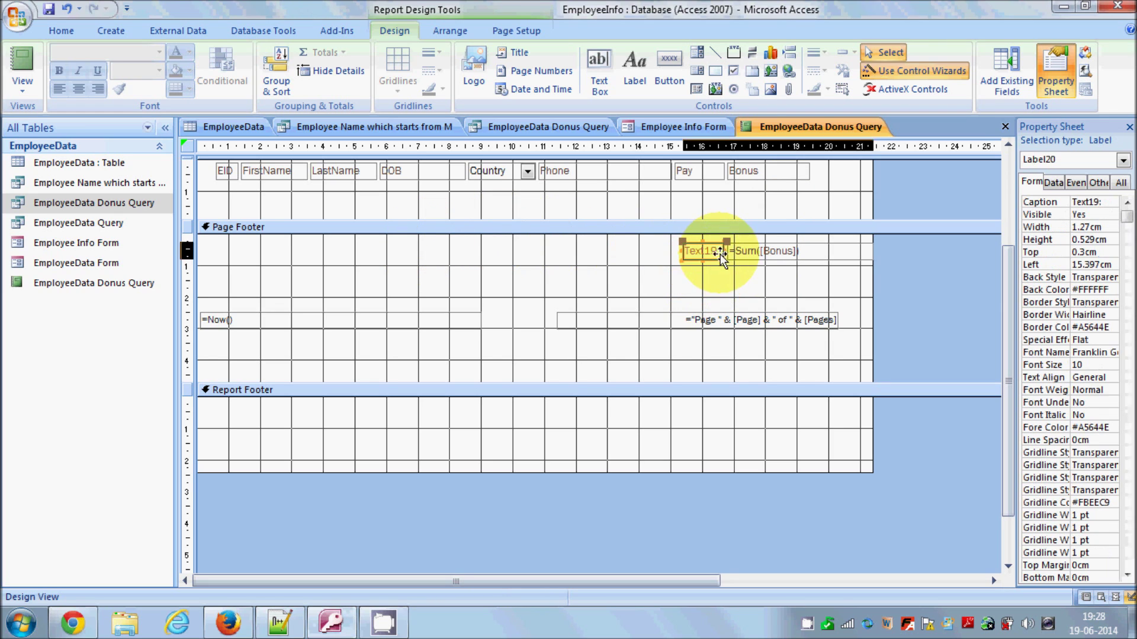
click(770, 251)
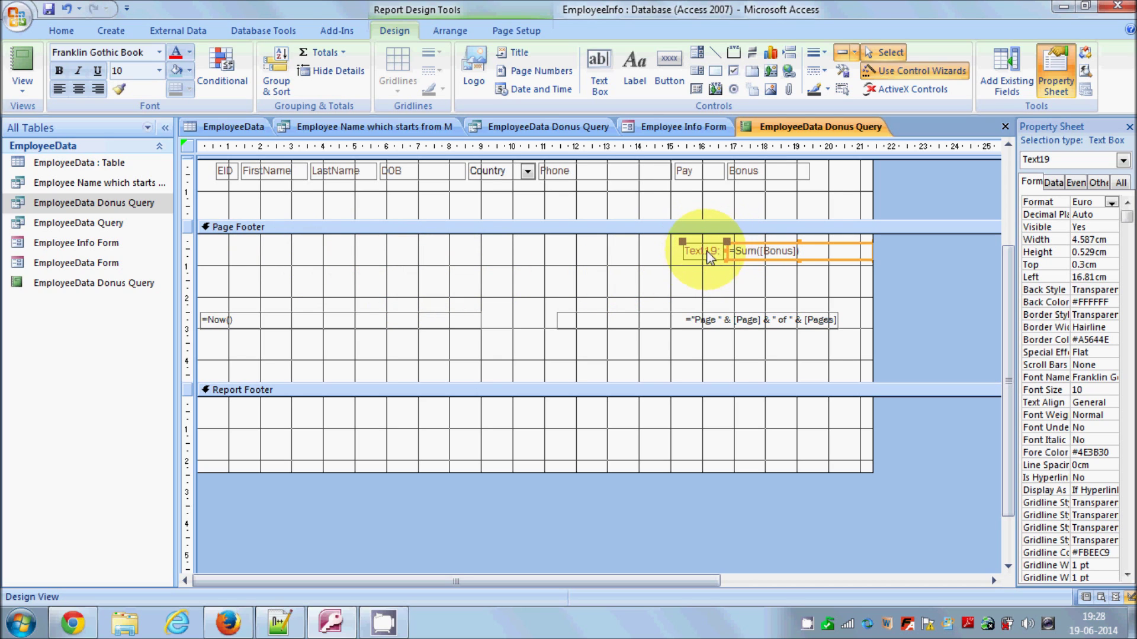
click(692, 280)
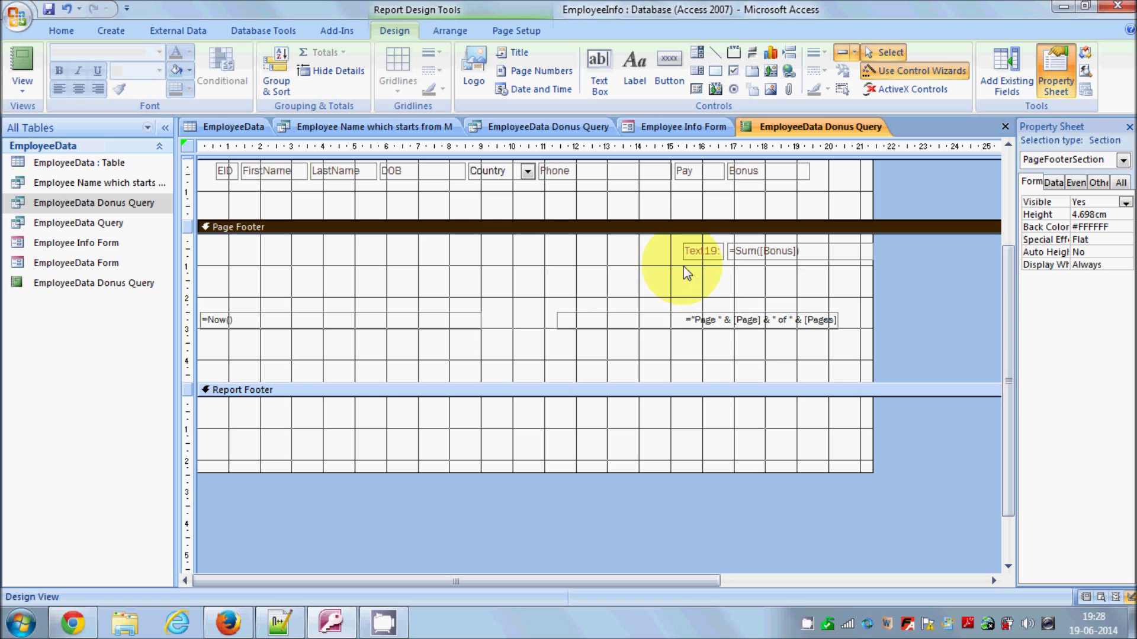
scroll(675, 278, up, 1)
drag(666, 276, 747, 453)
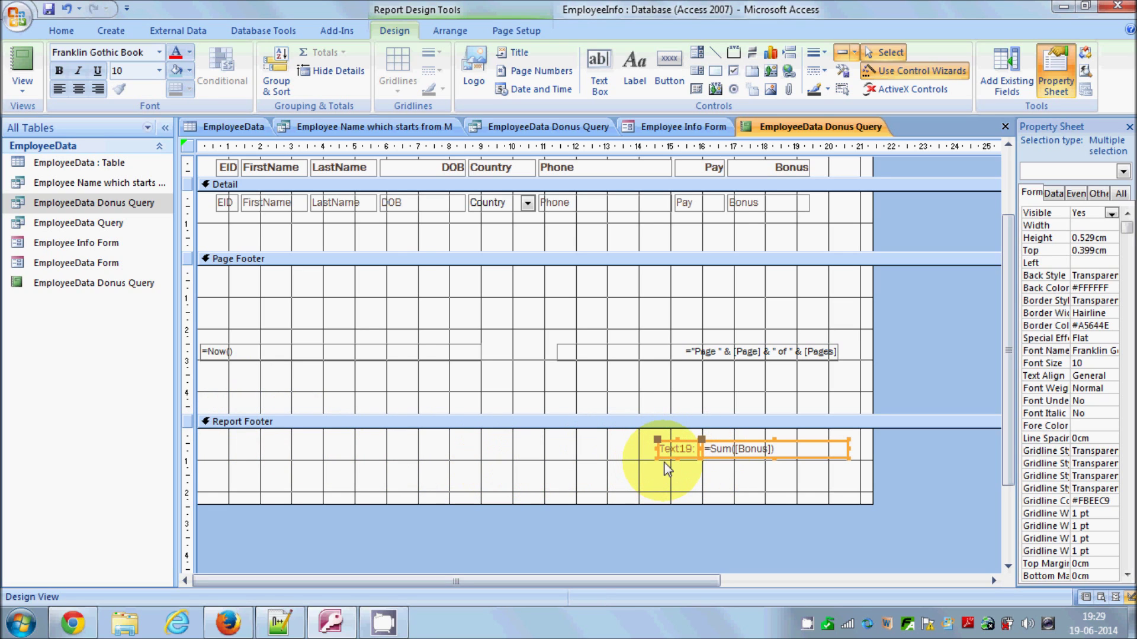
Check the bonus total at the end of the report in Report View and return to Design View
click(27, 63)
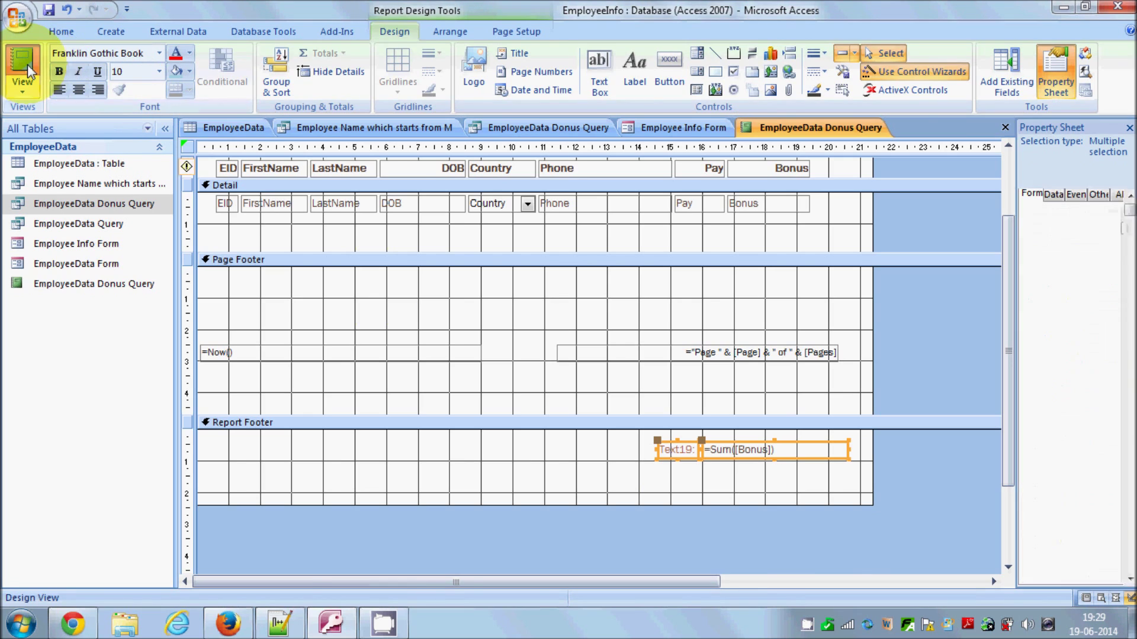
scroll(746, 385, down, 9)
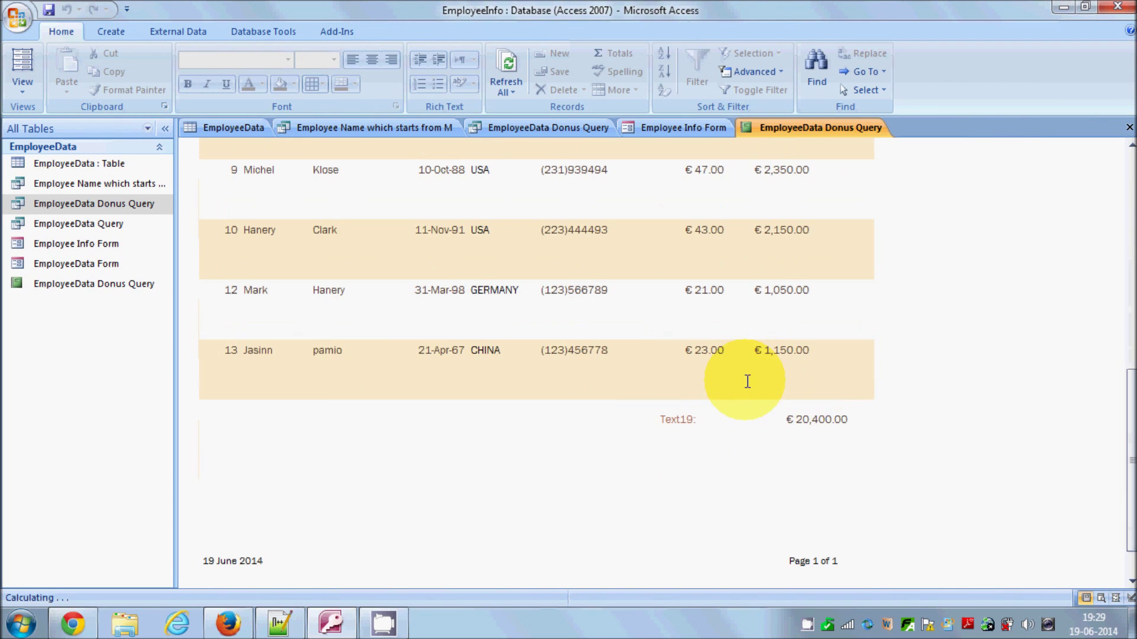
drag(786, 420, 848, 421)
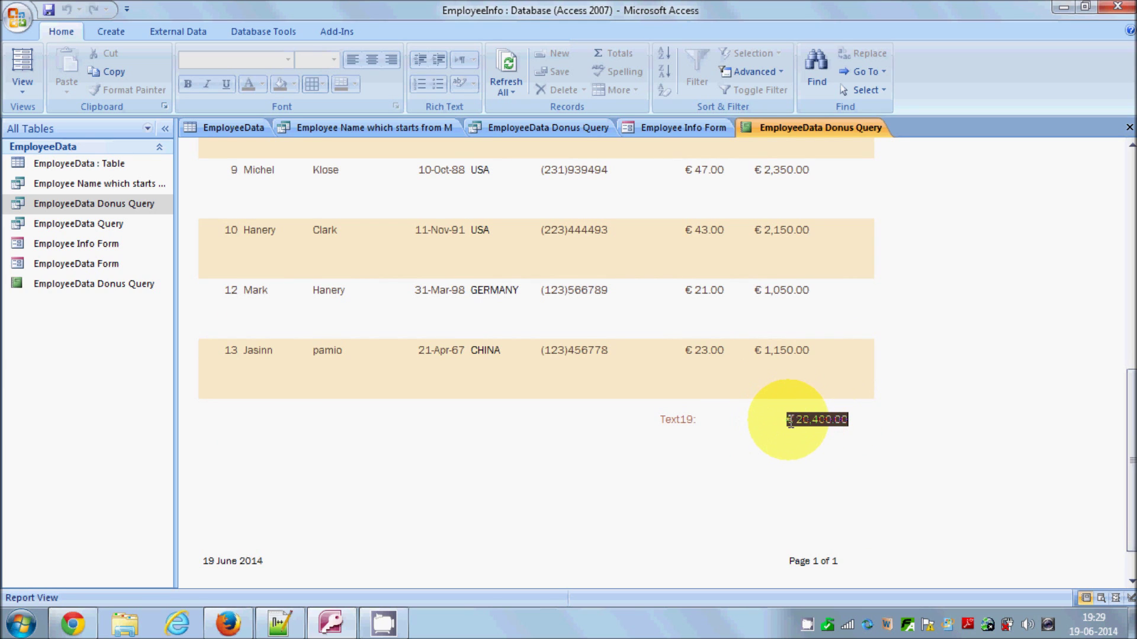
click(23, 85)
click(66, 229)
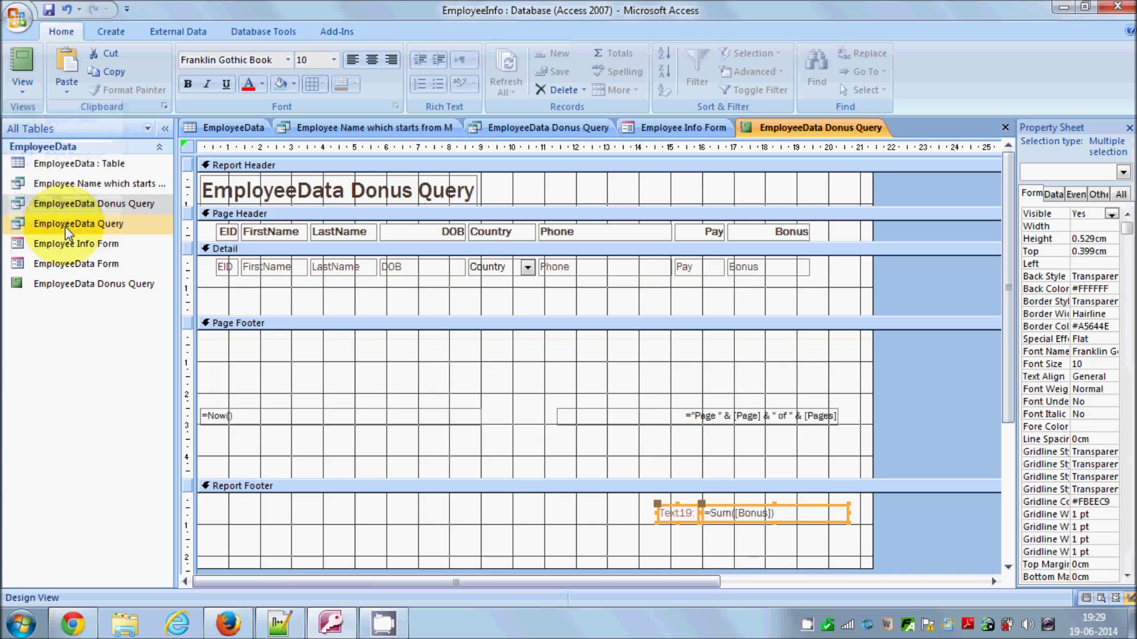
Change the caption of the label beside the Report Footer sum to Bonus
click(687, 513)
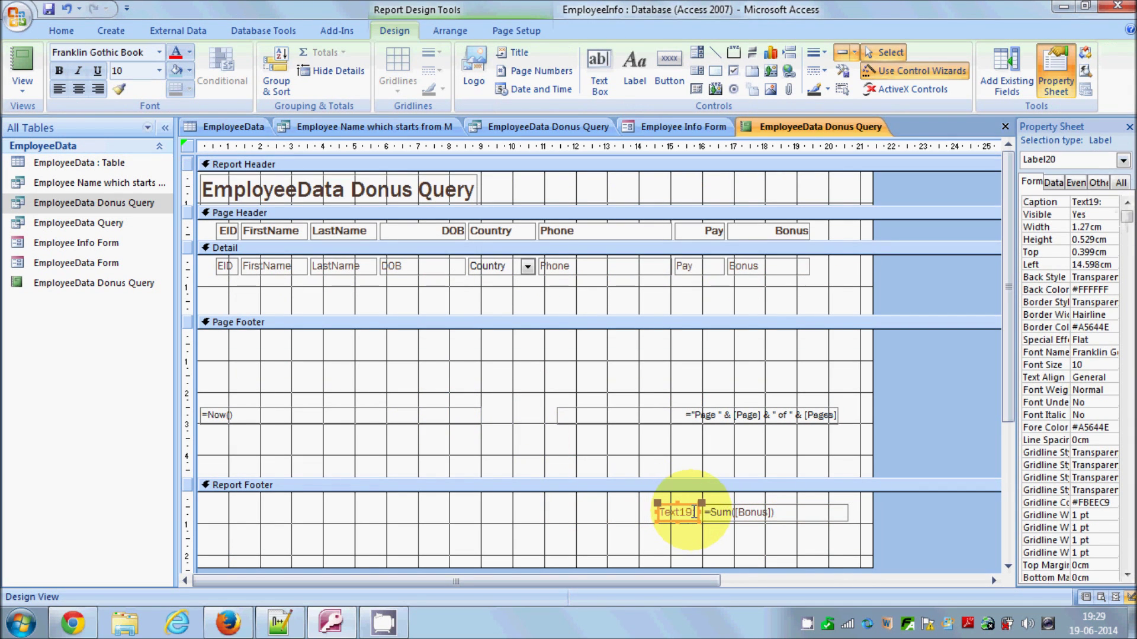
double_click(694, 513)
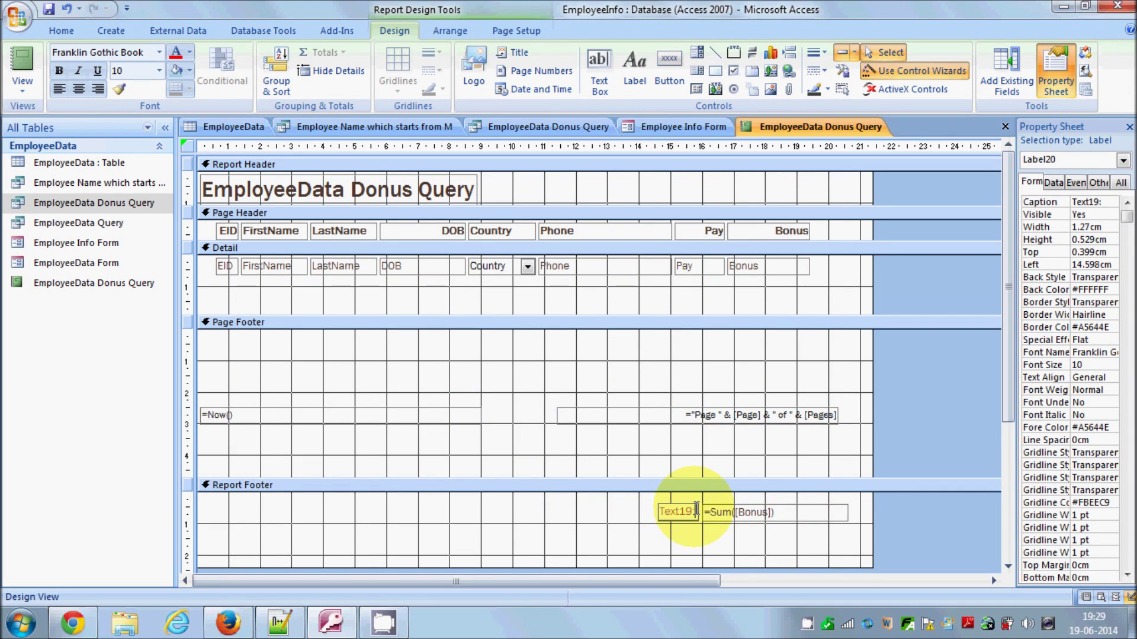
double_click(694, 513)
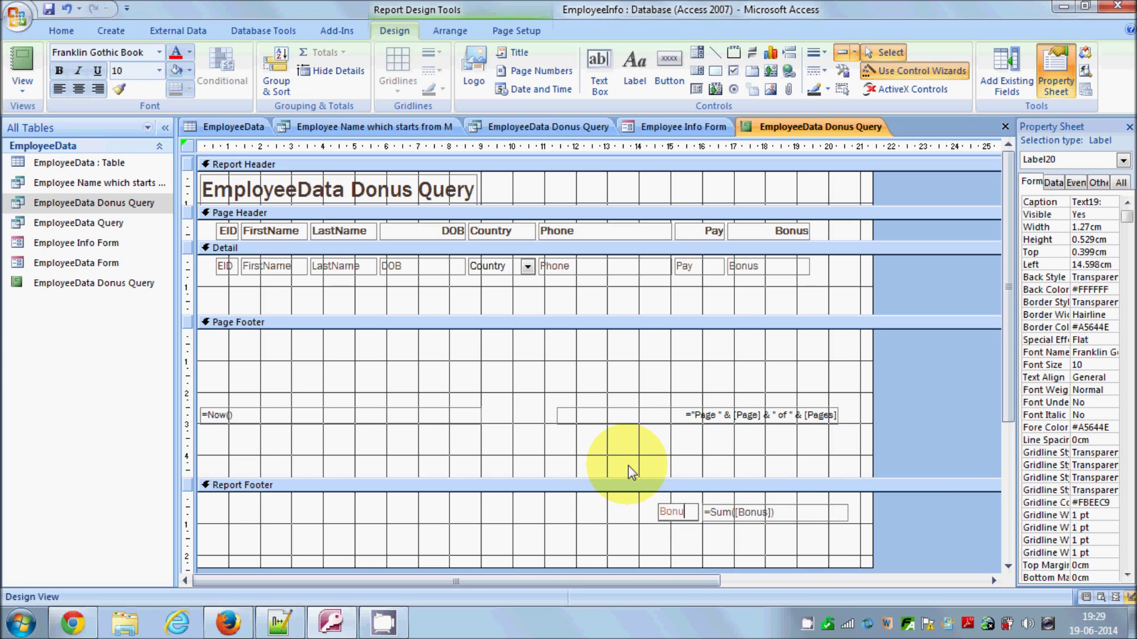
click(649, 513)
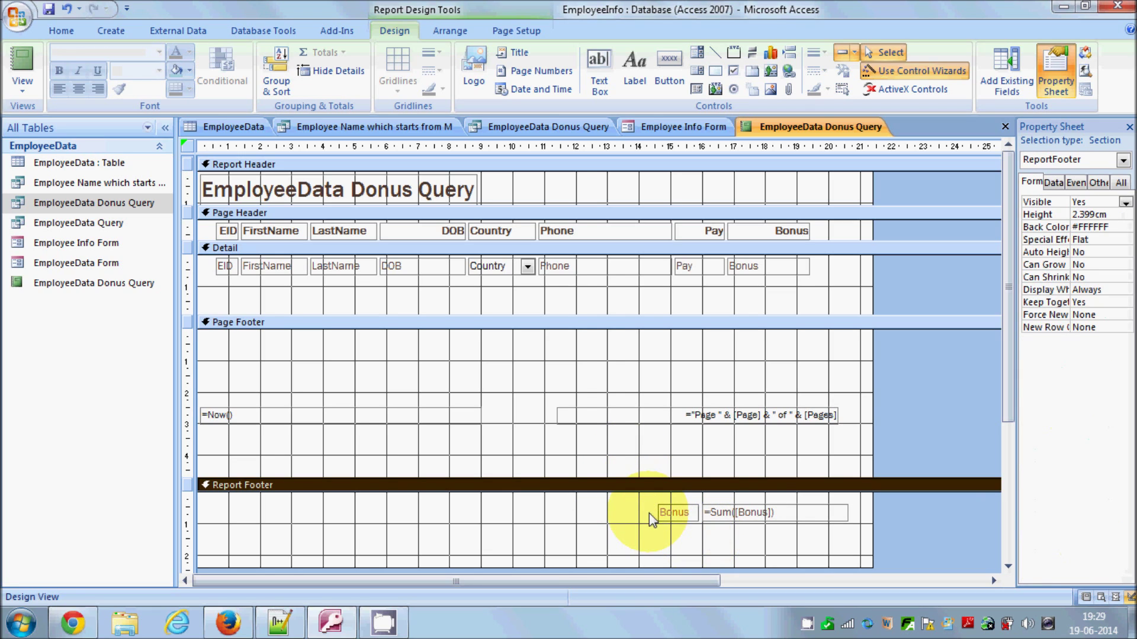
Review the sum expression in the Report Footer and check the Bonus label and total in Report View
scroll(723, 517, down, 1)
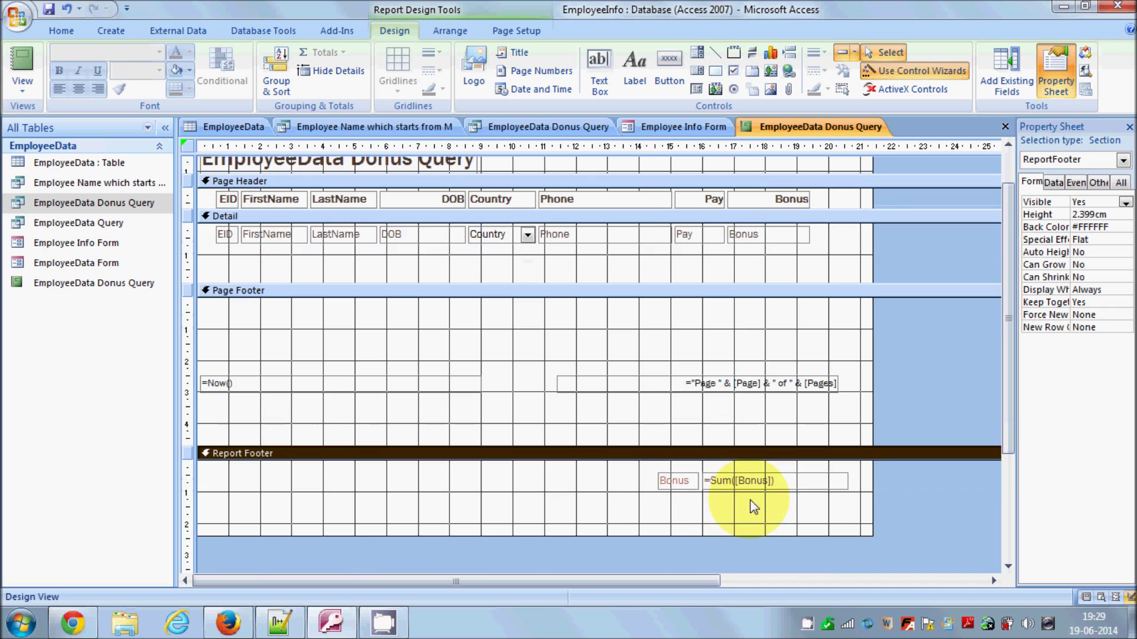
click(785, 482)
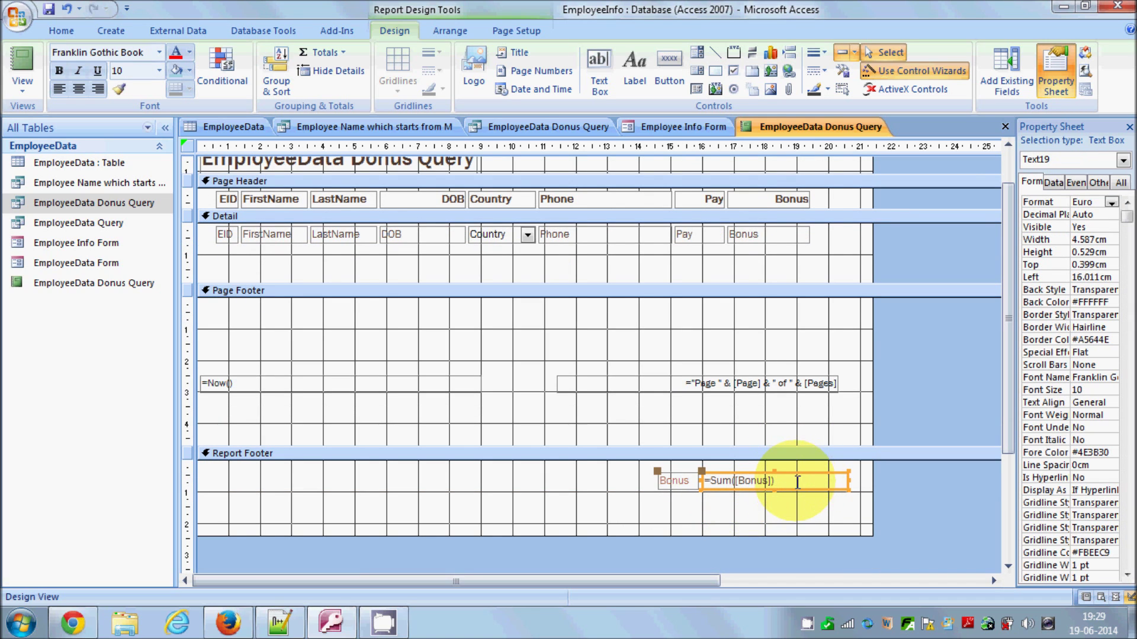
click(790, 483)
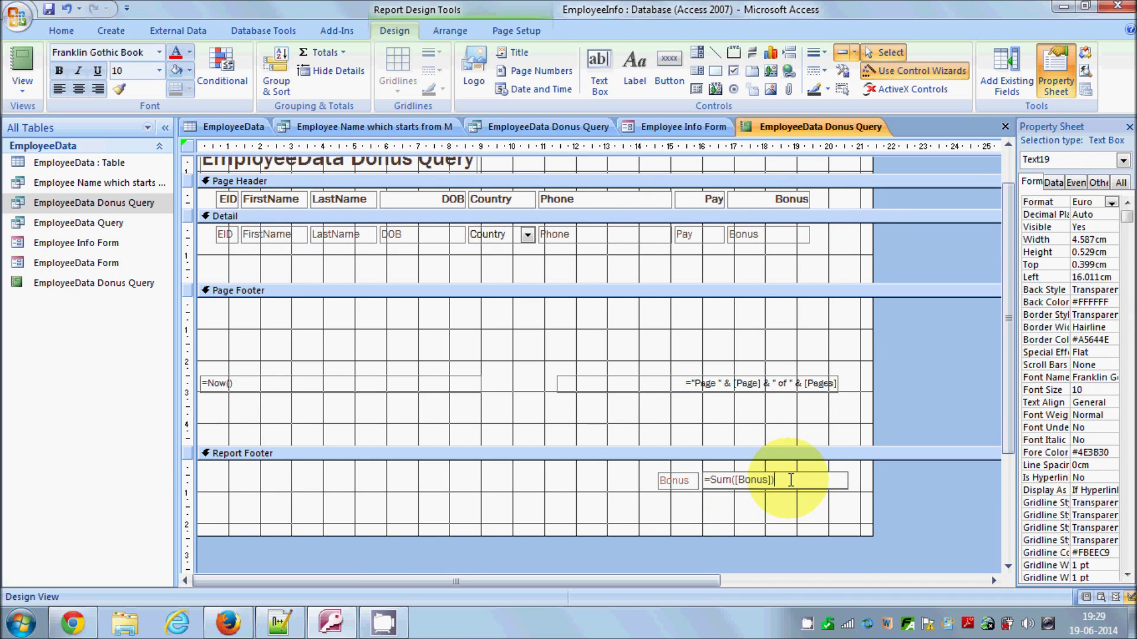
click(62, 31)
click(23, 59)
scroll(702, 403, down, 3)
scroll(702, 402, down, 5)
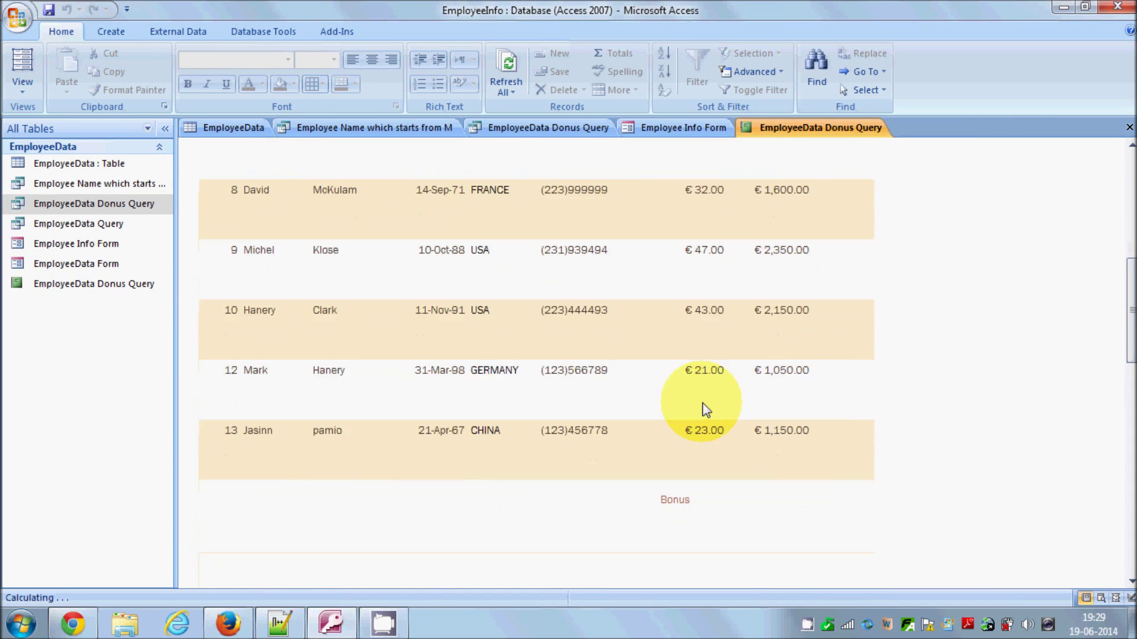
Check the bonus total's format in Report View and review its sum expression in the Report Footer in Design View
drag(794, 421, 784, 420)
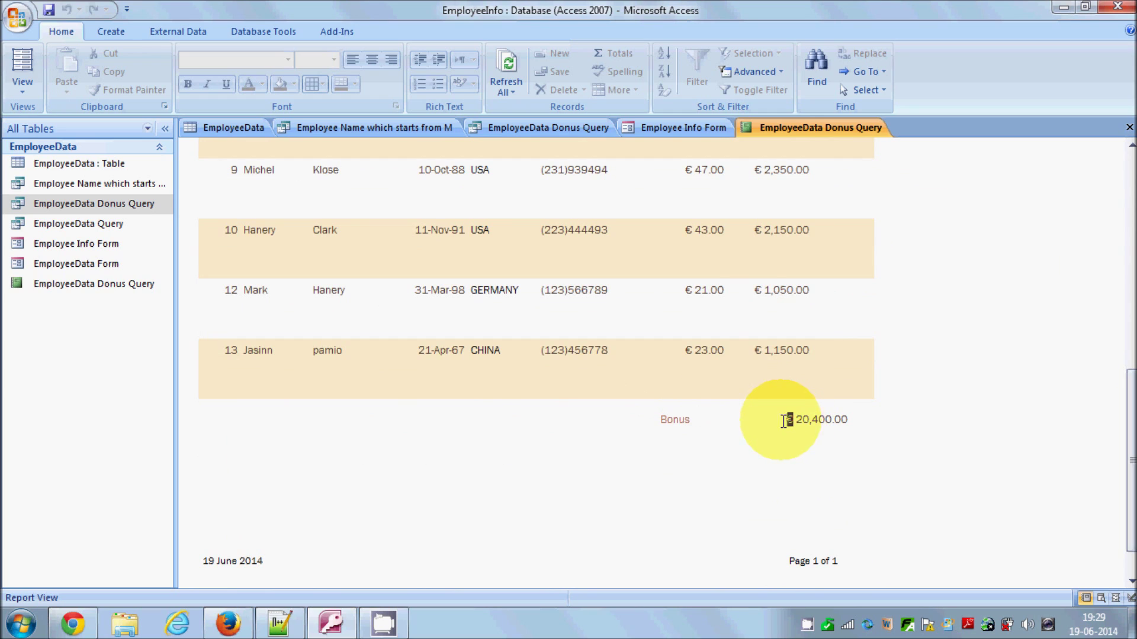
click(35, 95)
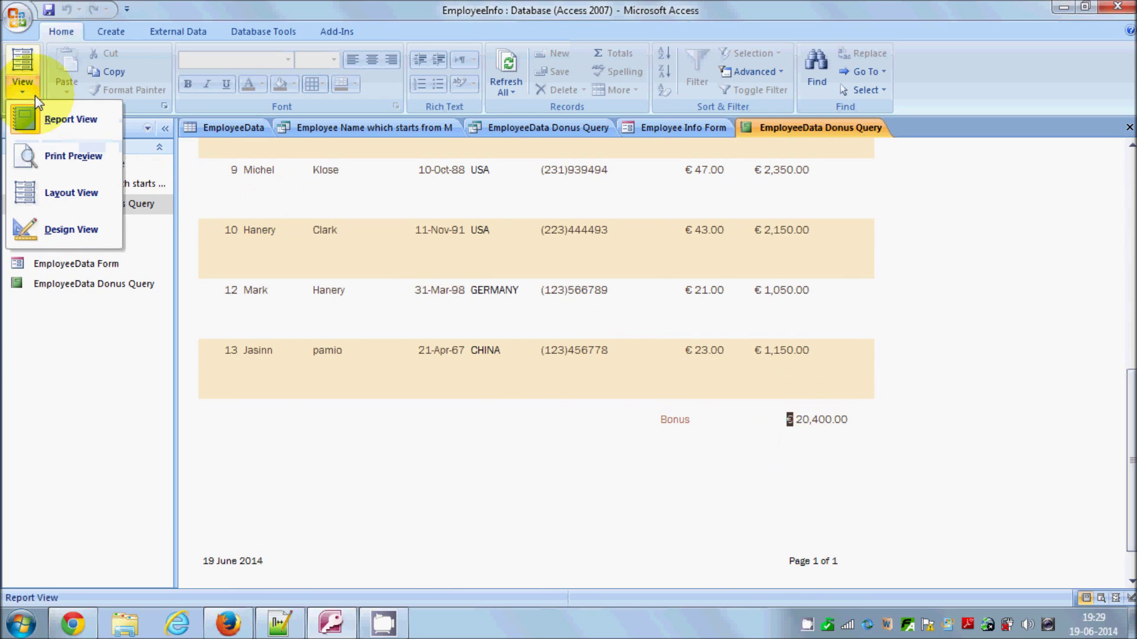
click(62, 229)
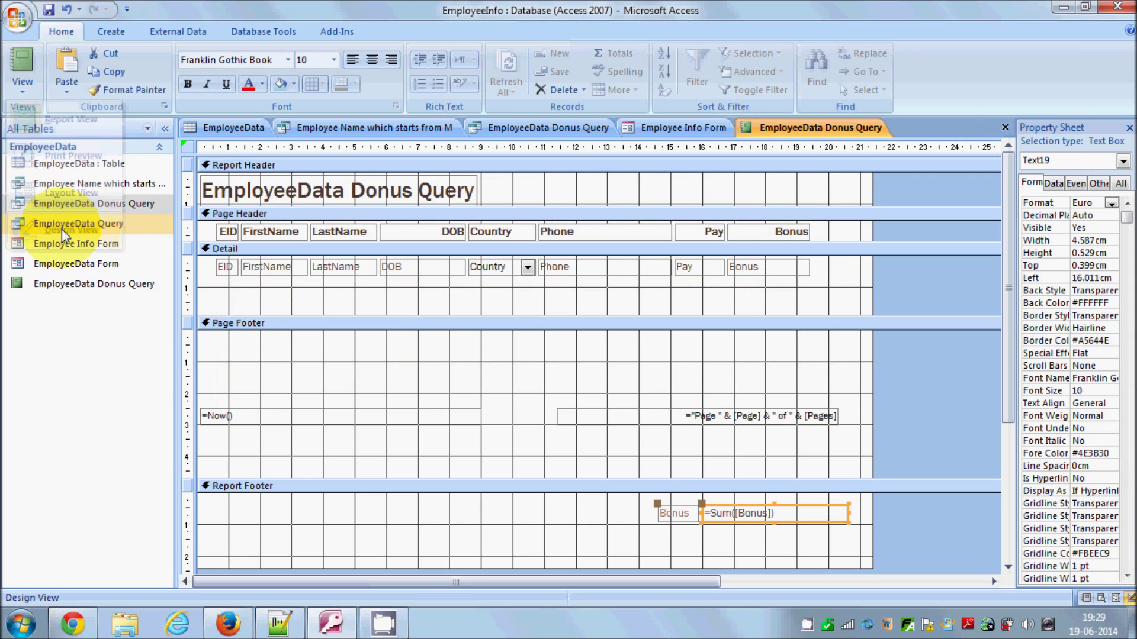
scroll(829, 467, down, 2)
click(813, 450)
drag(813, 450, 705, 451)
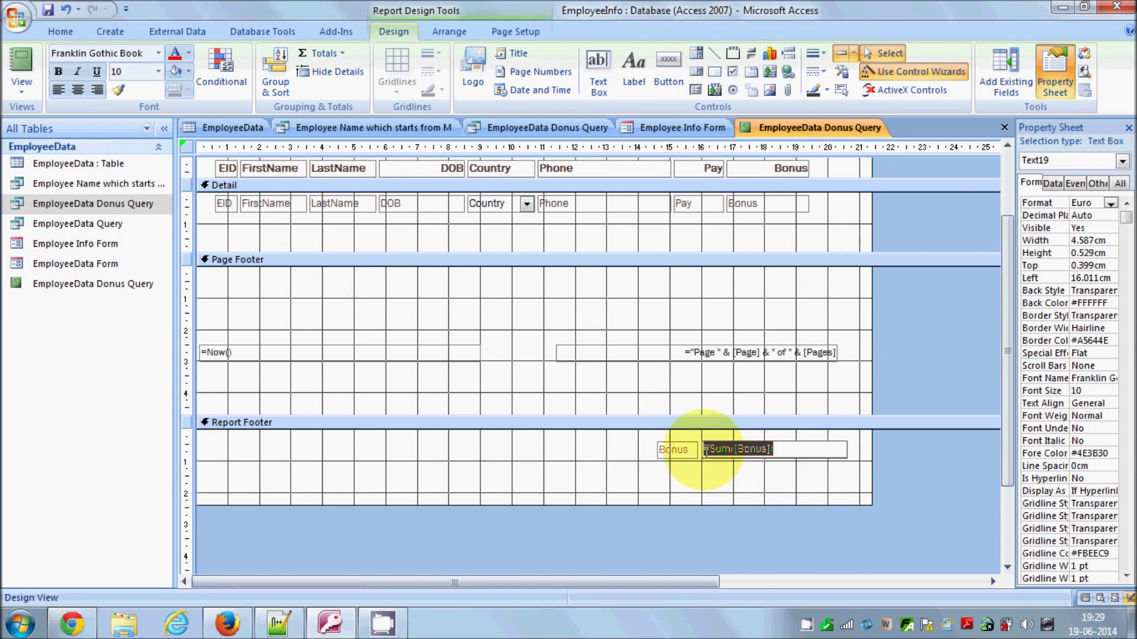
click(789, 450)
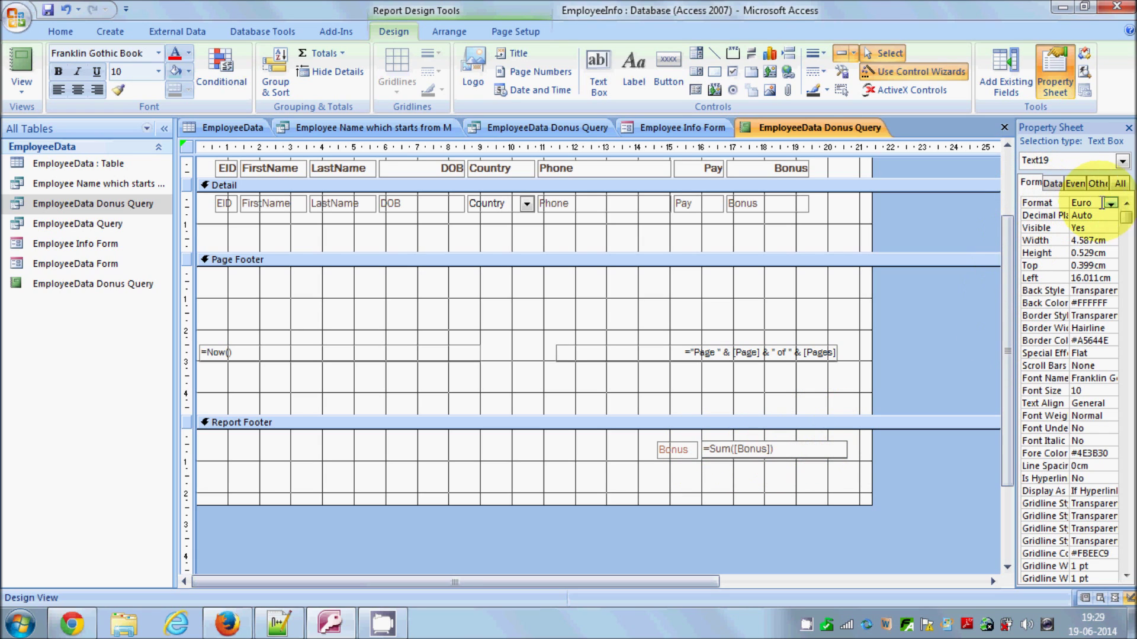
Widen the property sheet and set the Format of the Report Footer's sum text box to Euro
click(1110, 203)
click(1021, 207)
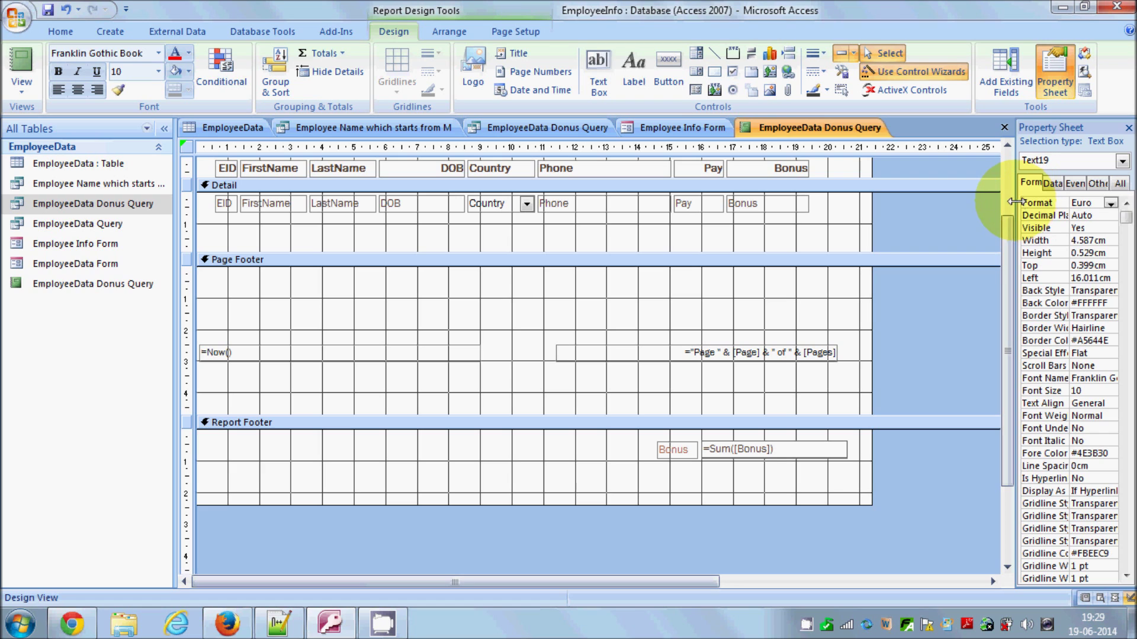
drag(1015, 201, 973, 201)
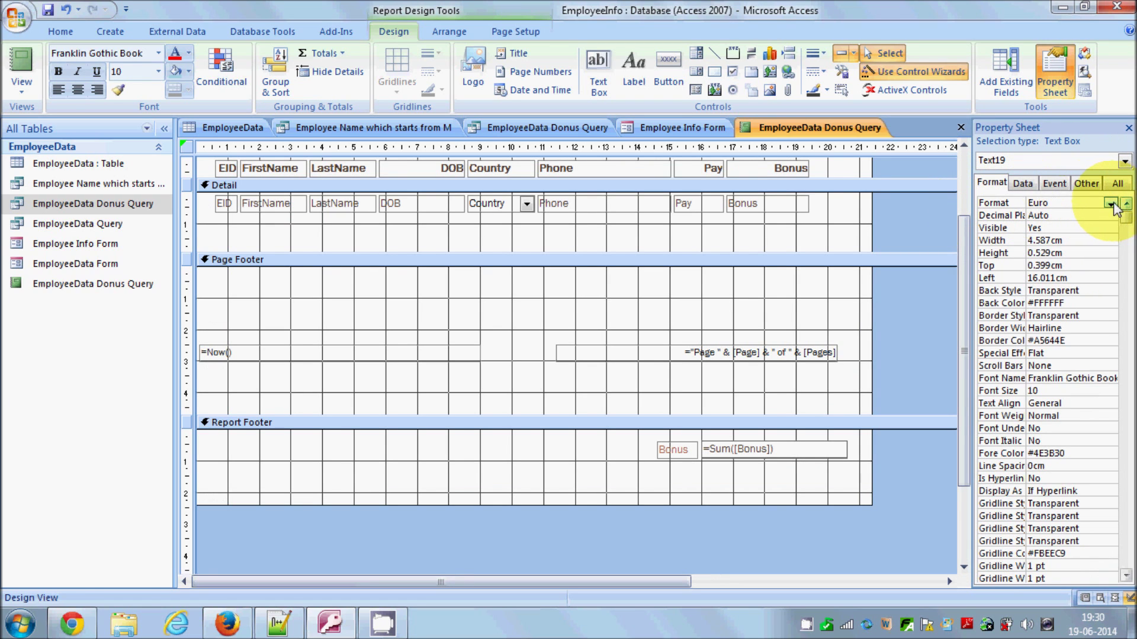
click(1110, 203)
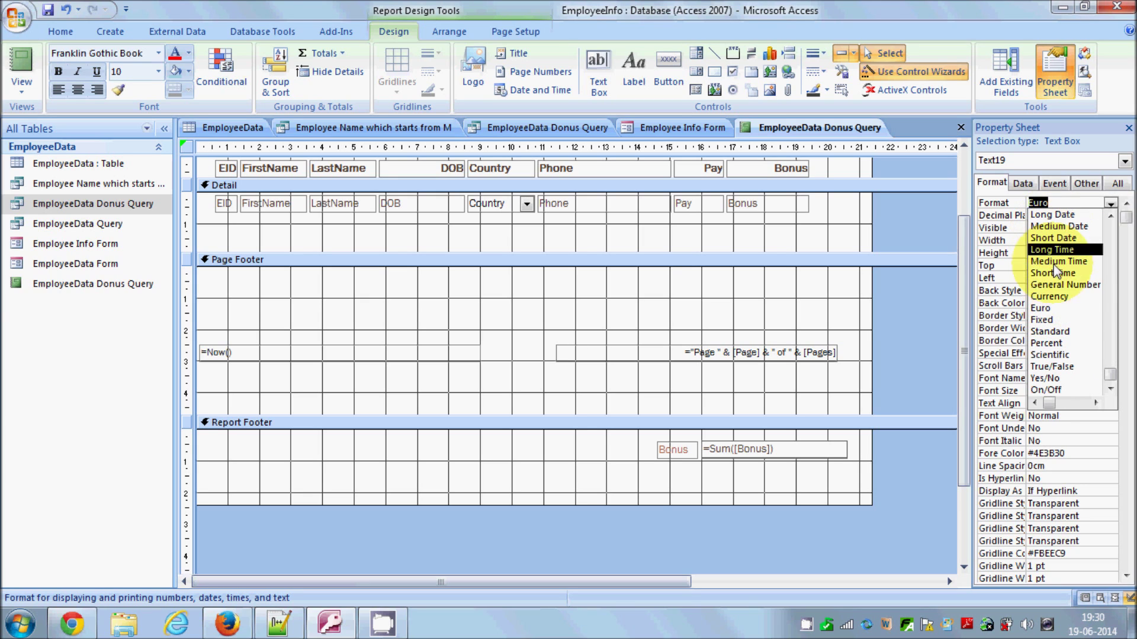
click(1041, 308)
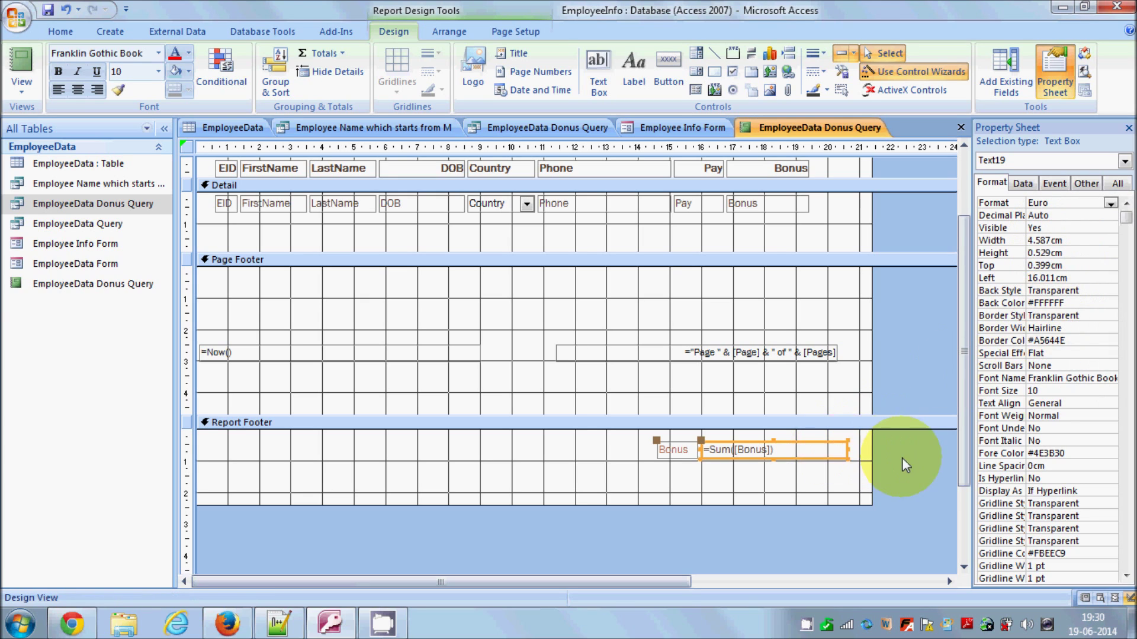
Check the euro formatting of the bonus total at the end of Report View and return to Design View
click(24, 62)
scroll(560, 342, down, 3)
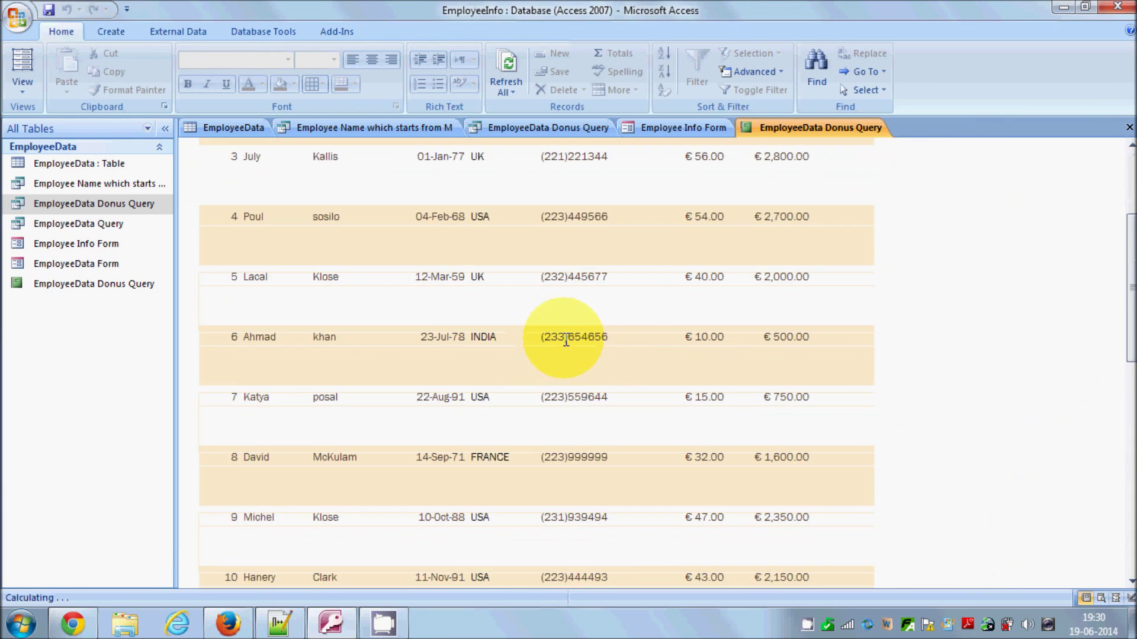
scroll(592, 343, down, 5)
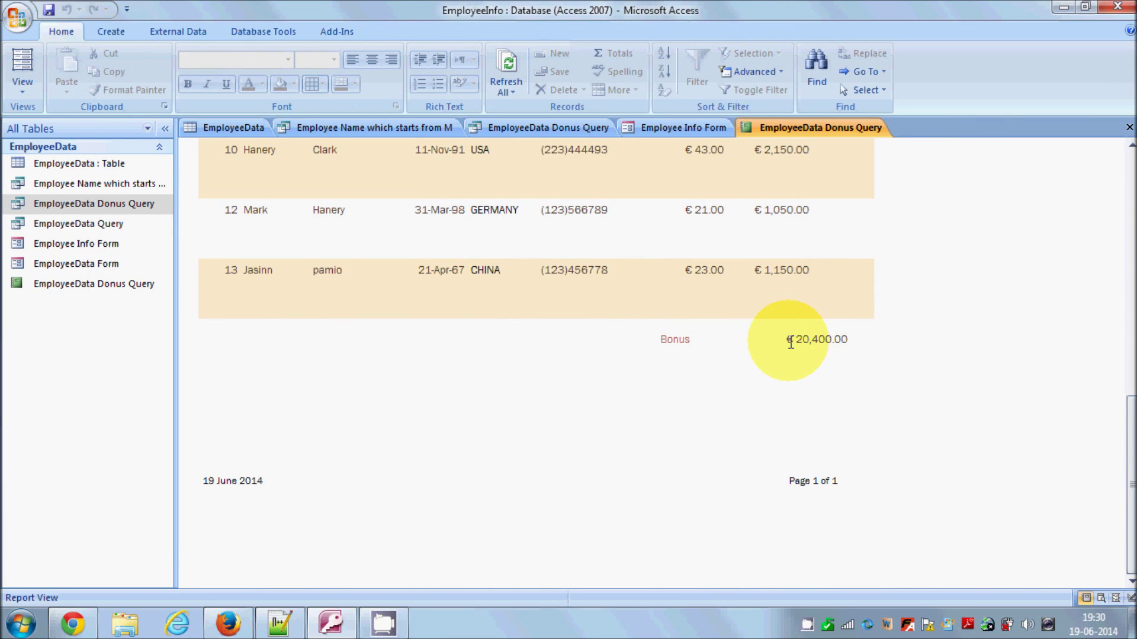
drag(790, 341, 850, 340)
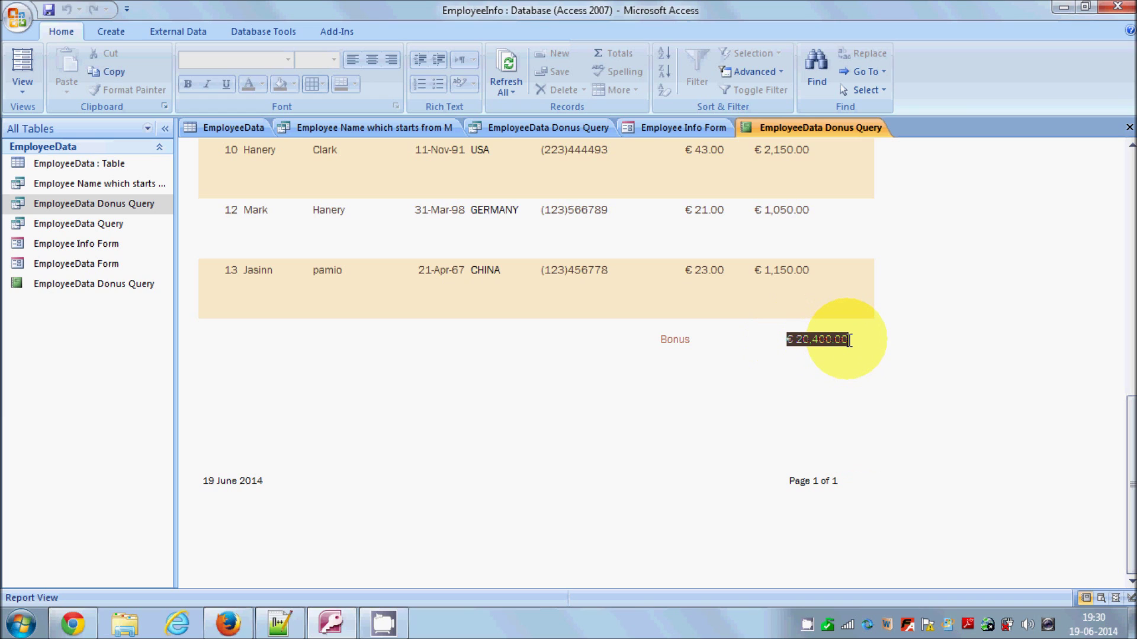
click(22, 86)
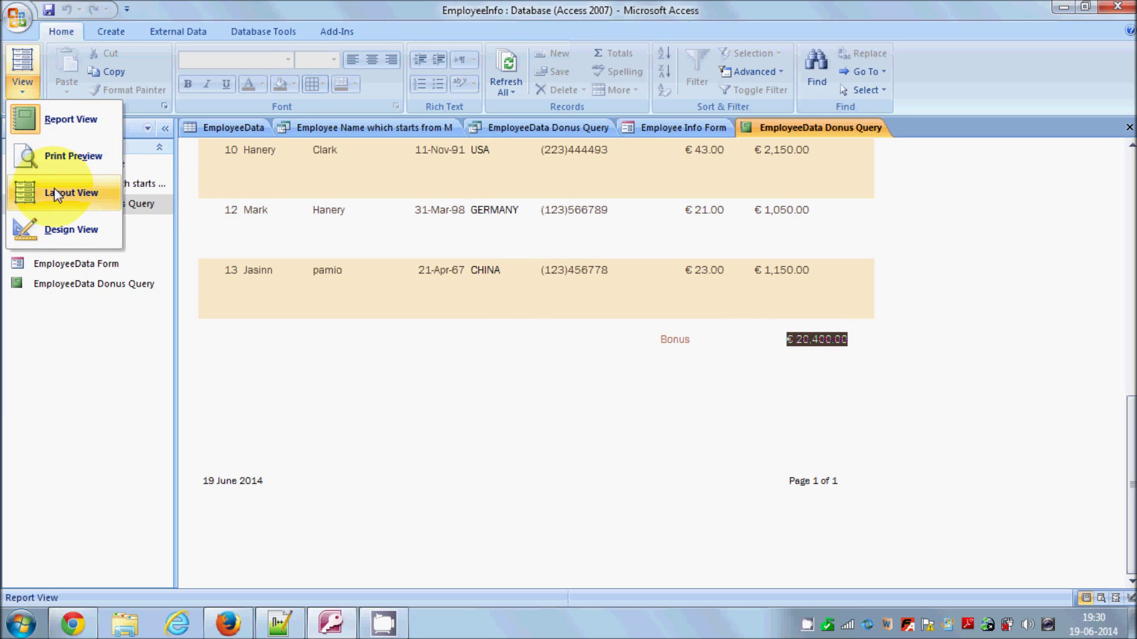
click(64, 232)
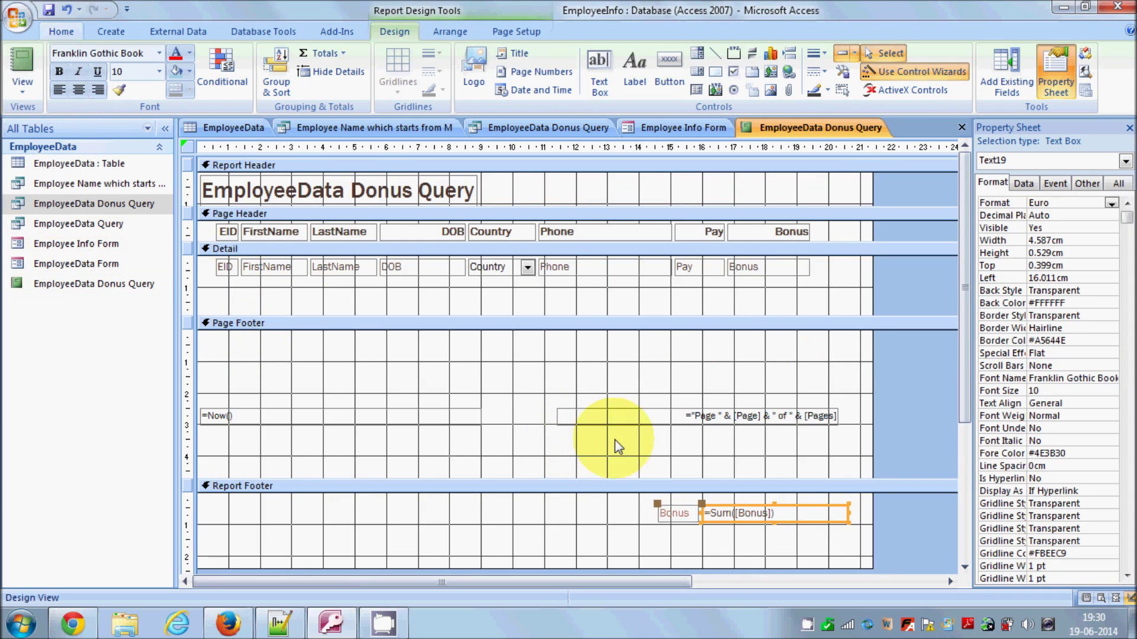
Fill the Bonus label and the sum text box in the Report Footer with light blue (#A4D5E2)
click(605, 472)
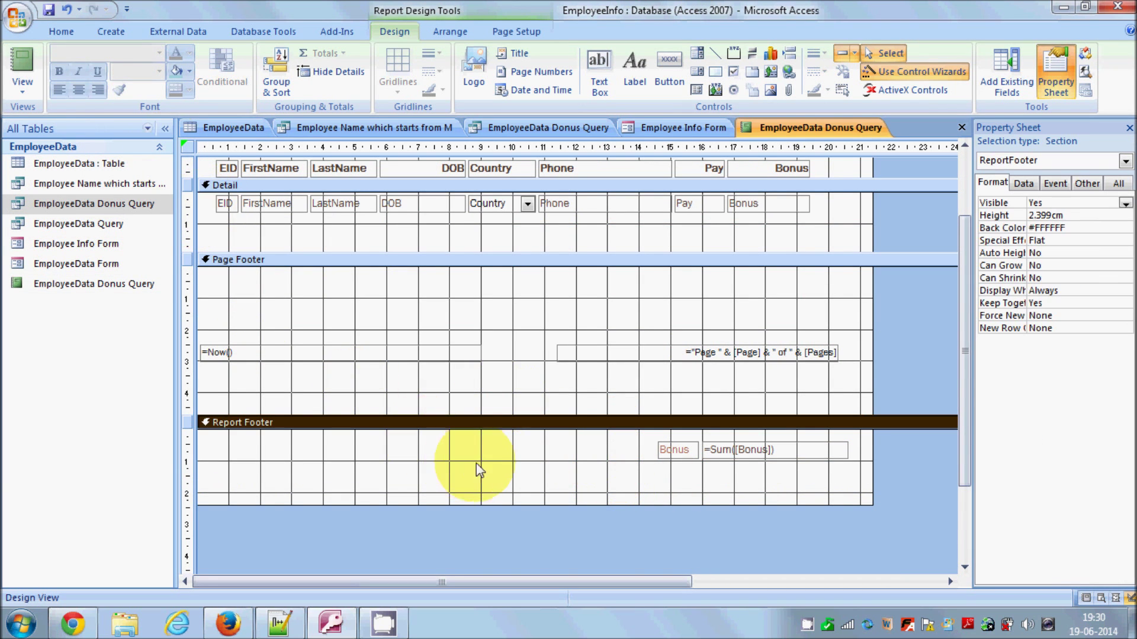
click(799, 451)
drag(830, 492, 197, 432)
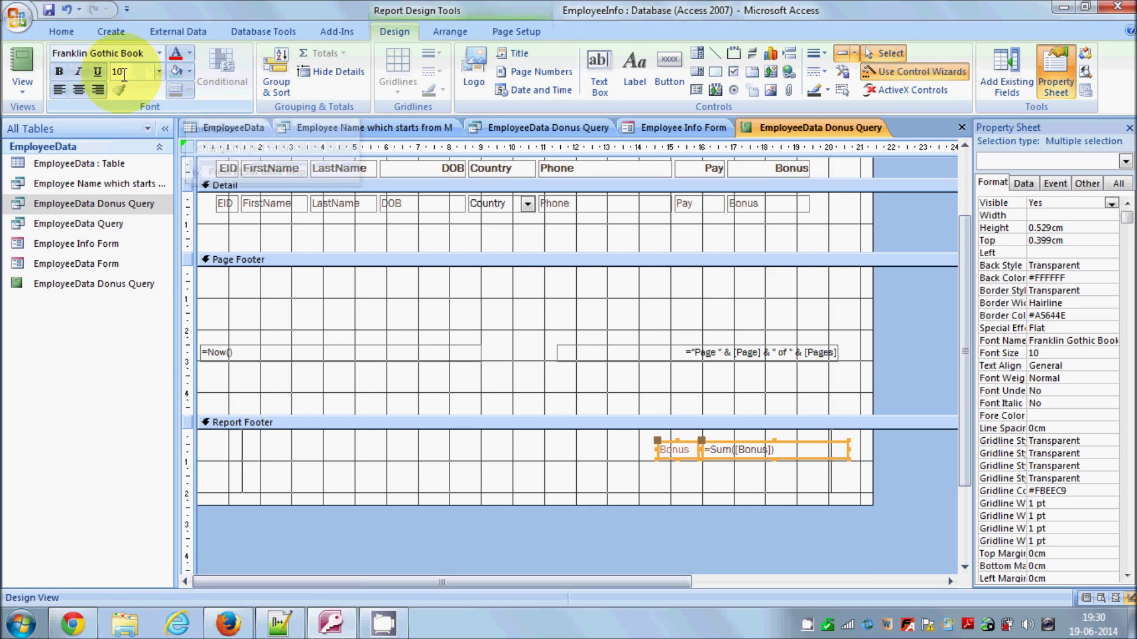
click(177, 73)
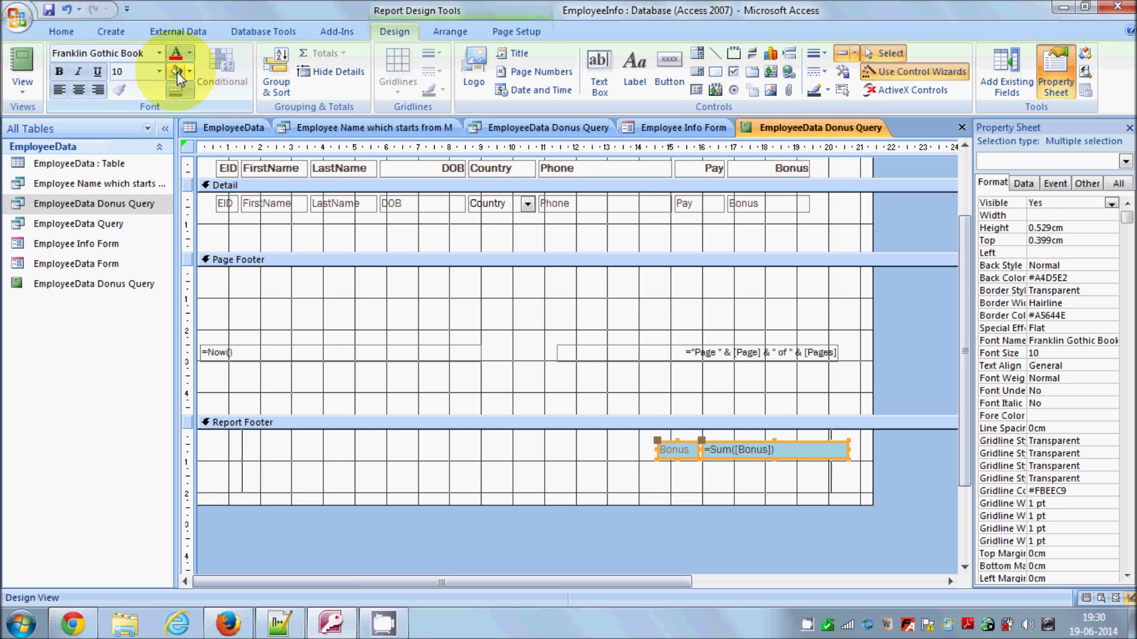
Set the Report Footer section's fill colour to light green (#CDDCAF)
click(834, 472)
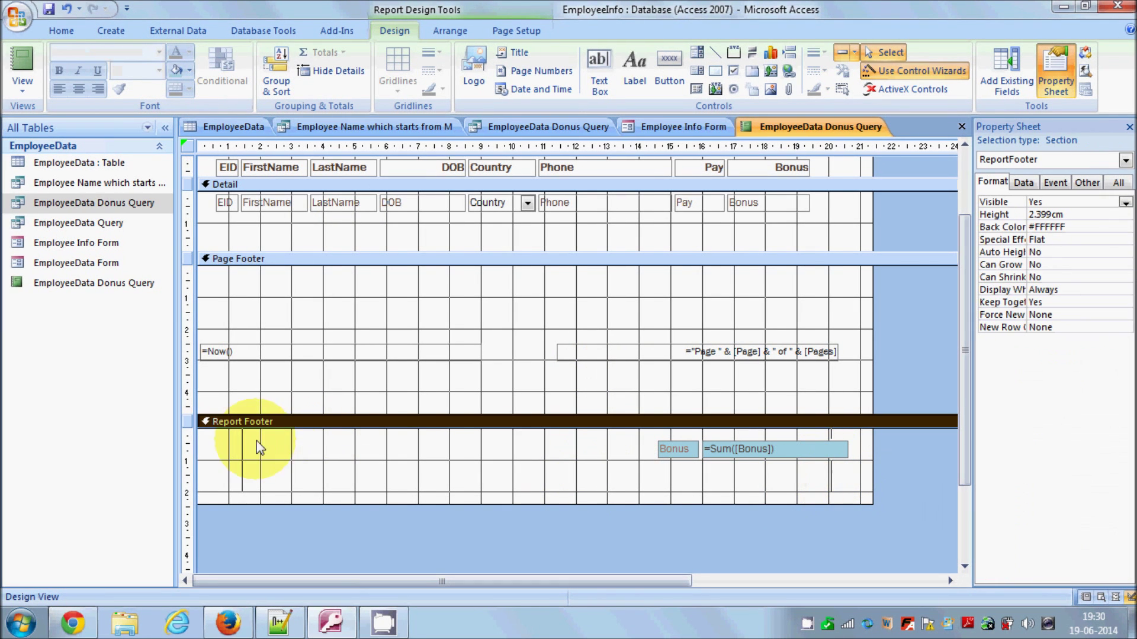
click(229, 445)
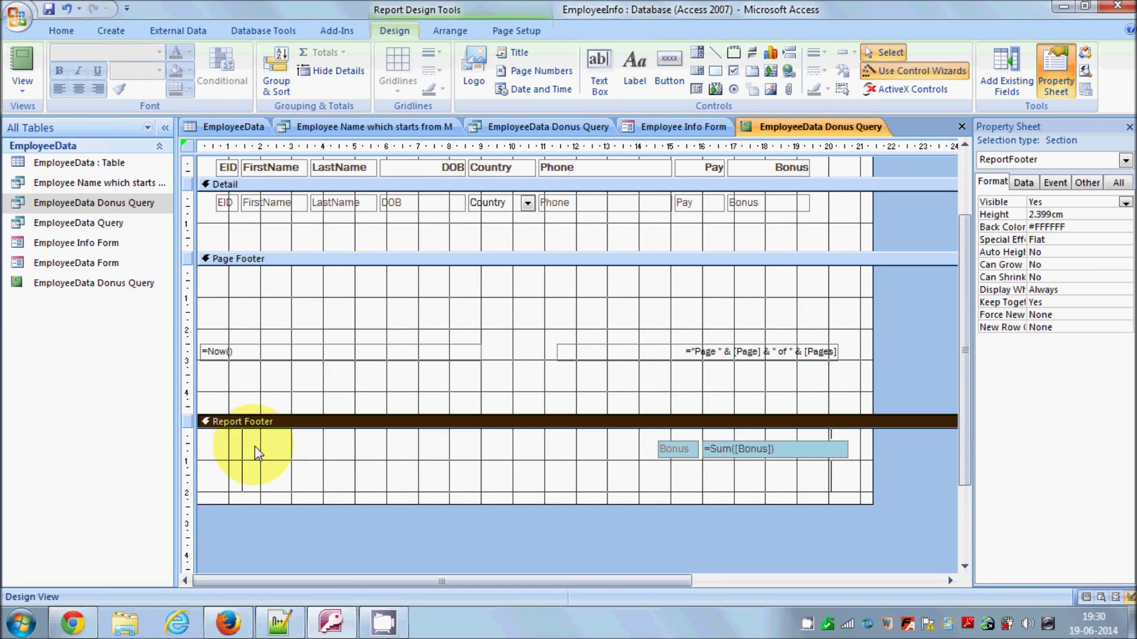
right_click(254, 446)
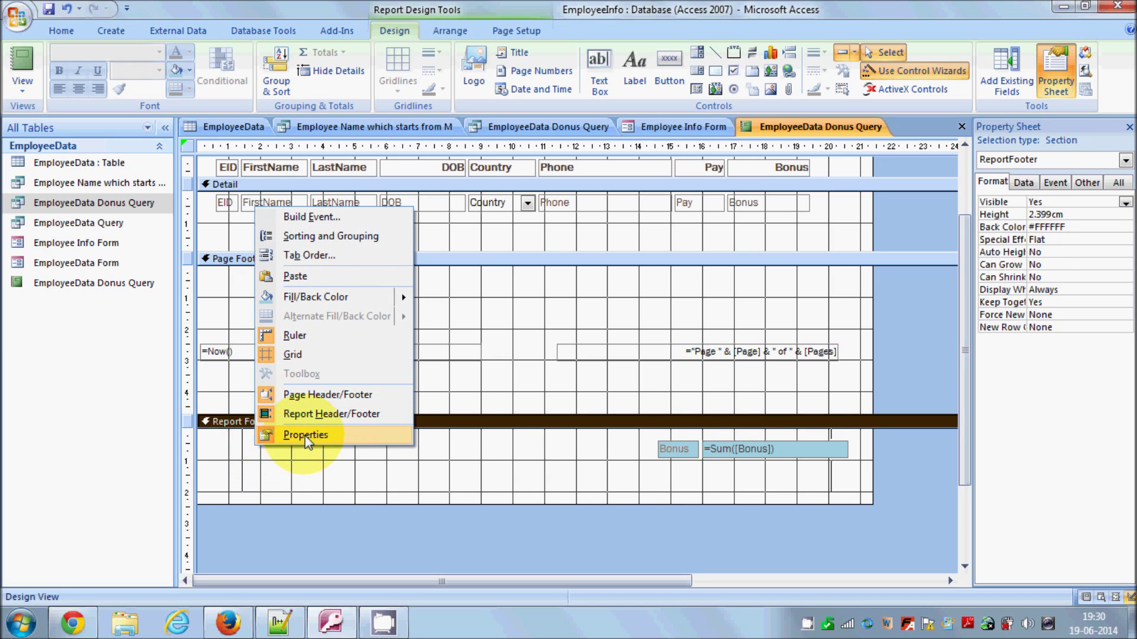
mouse_move(382, 306)
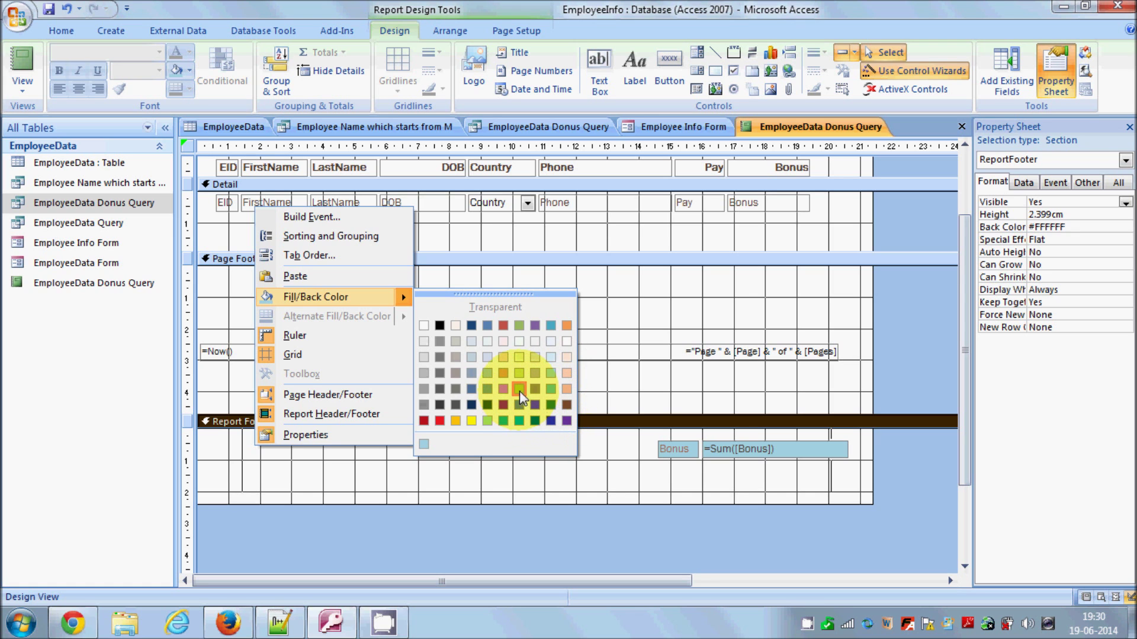
click(519, 357)
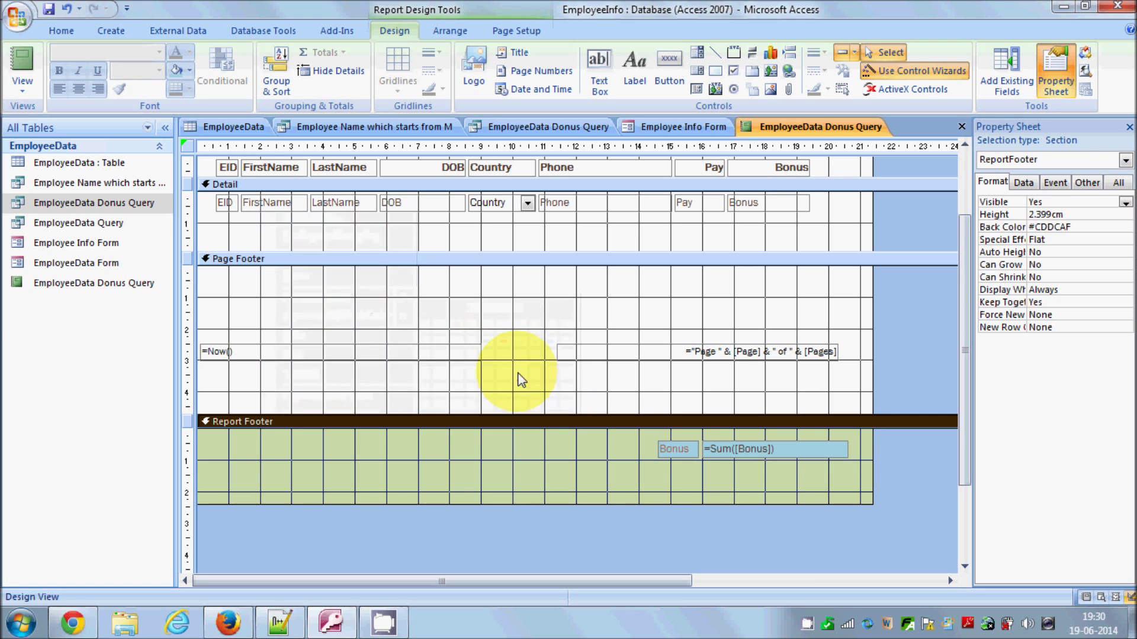
click(710, 529)
Examine the coloured Report Footer and its bonus total against the last records in Report View
click(26, 65)
scroll(556, 249, down, 10)
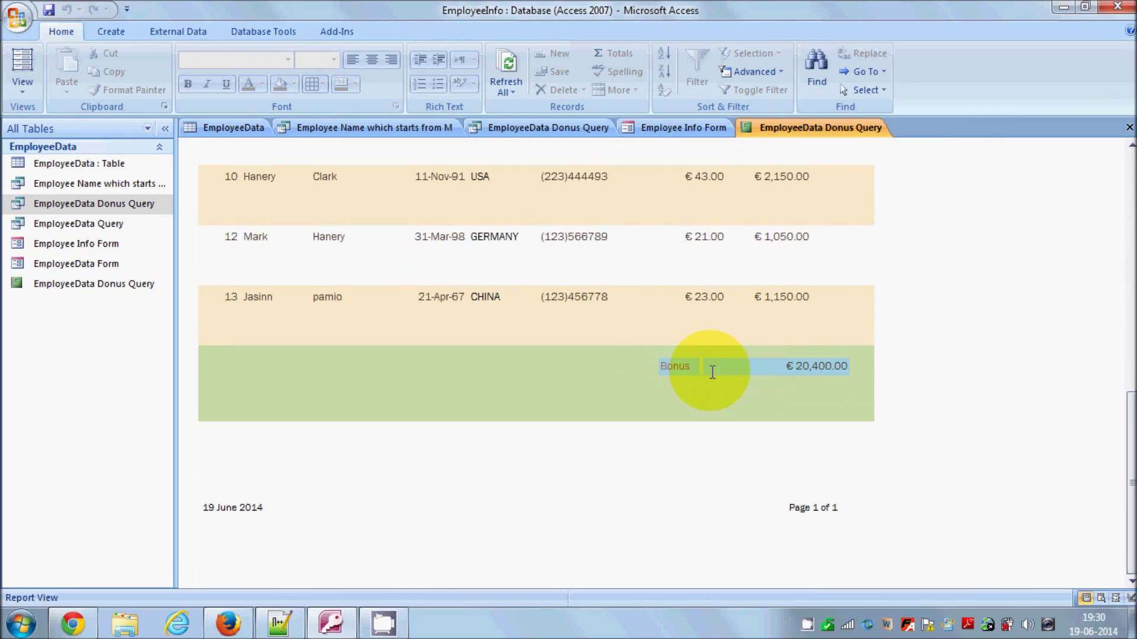
click(734, 402)
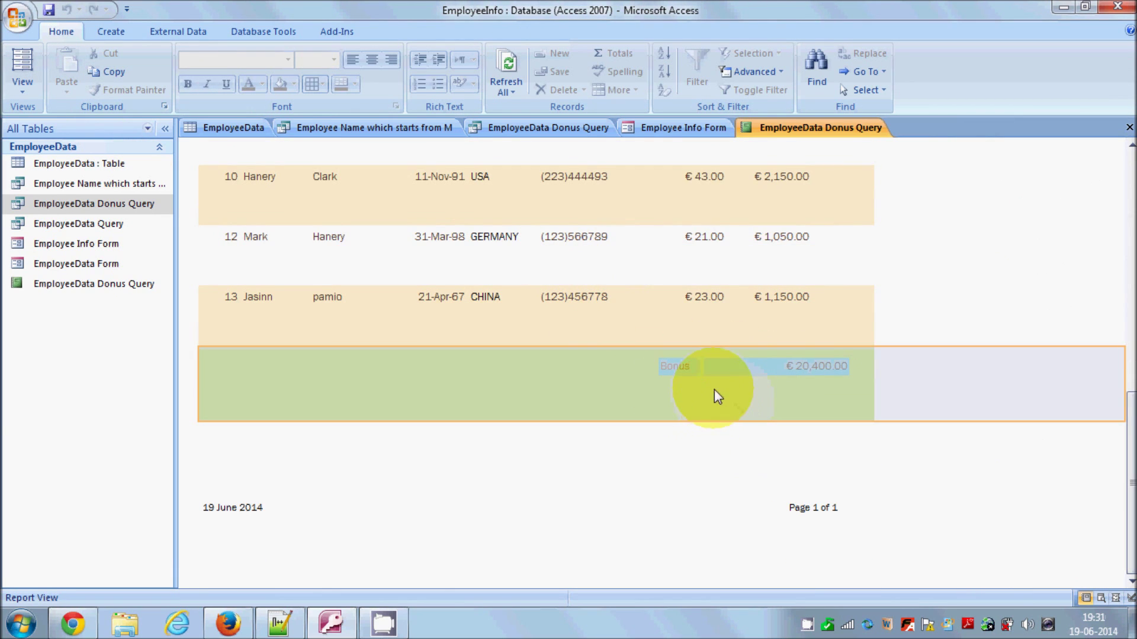
click(753, 439)
click(905, 382)
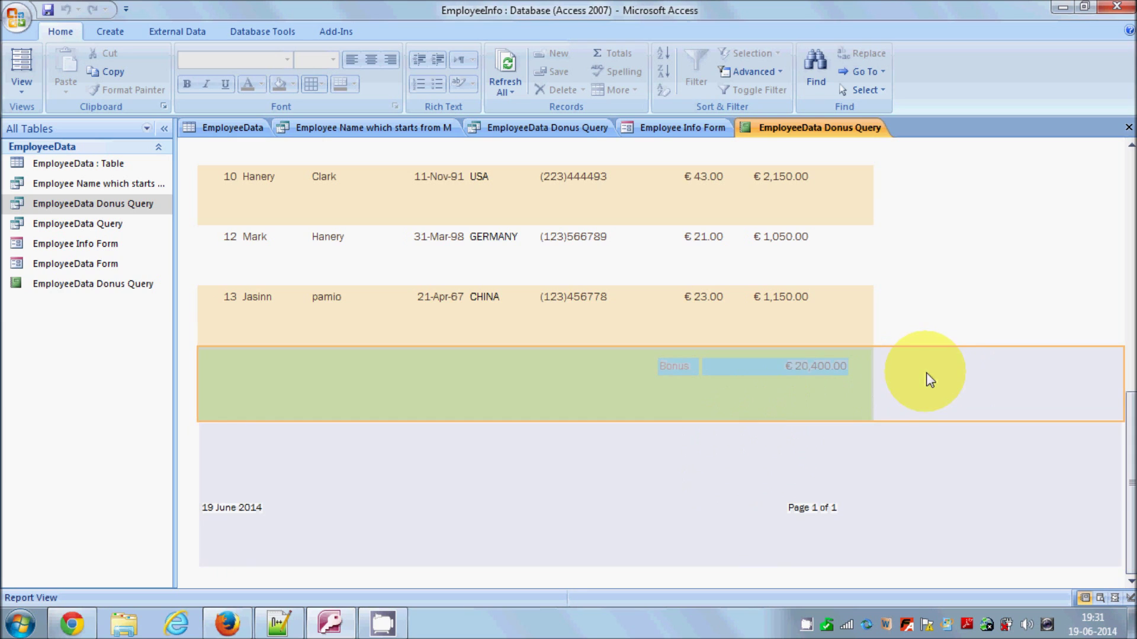
click(882, 332)
scroll(798, 350, up, 2)
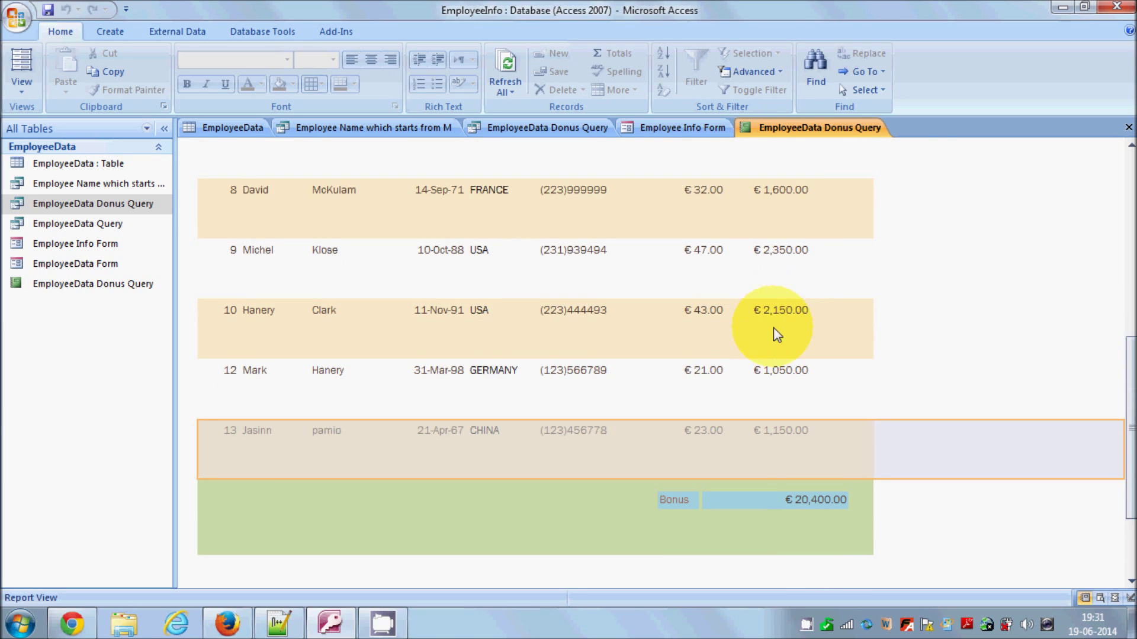
scroll(755, 356, down, 2)
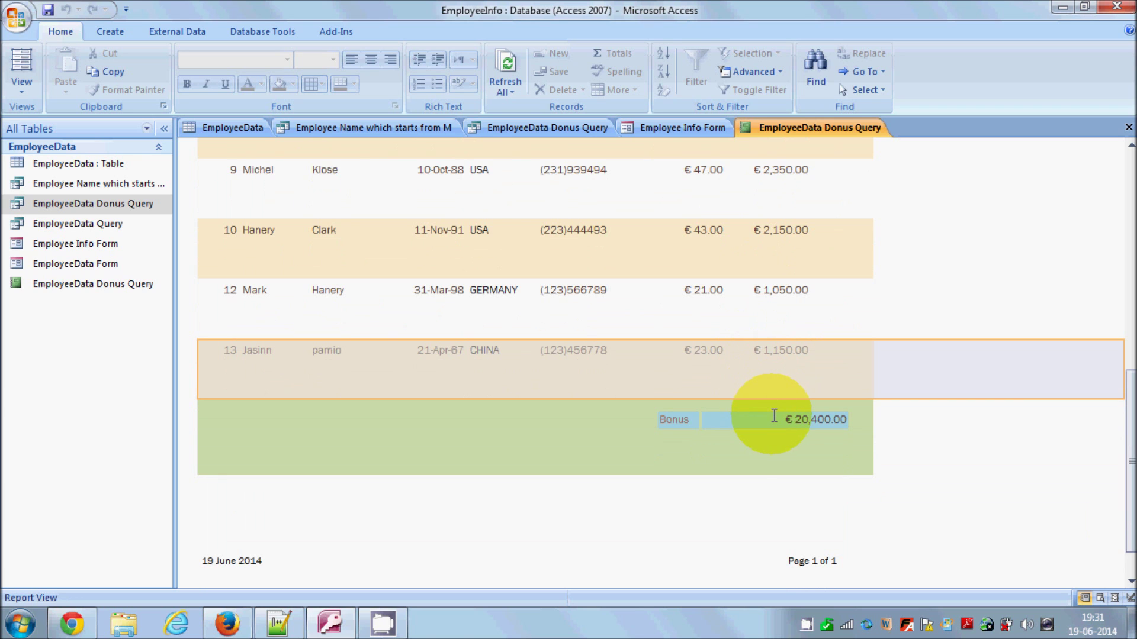
click(794, 497)
Switch the report to Layout View and add an Average total for the Pay column
click(26, 91)
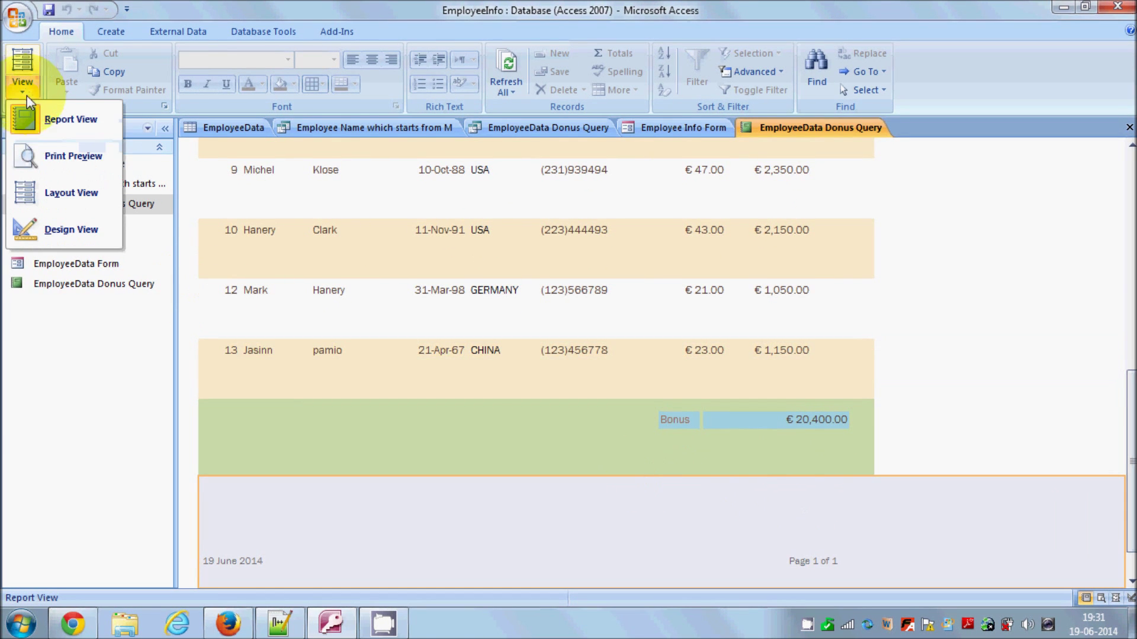
click(59, 191)
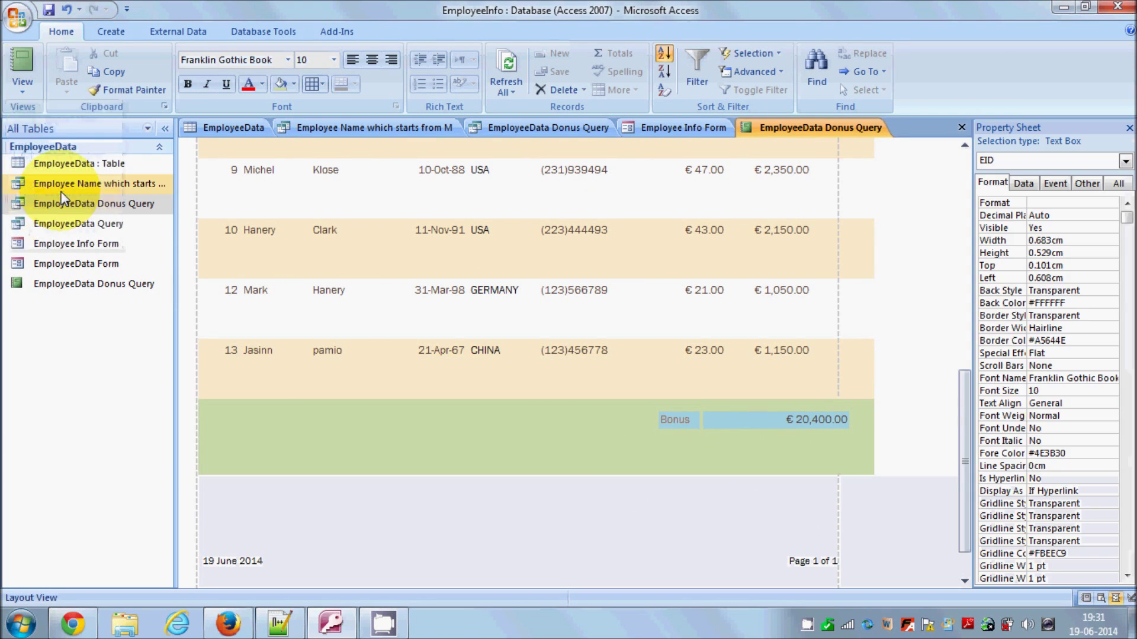
click(719, 486)
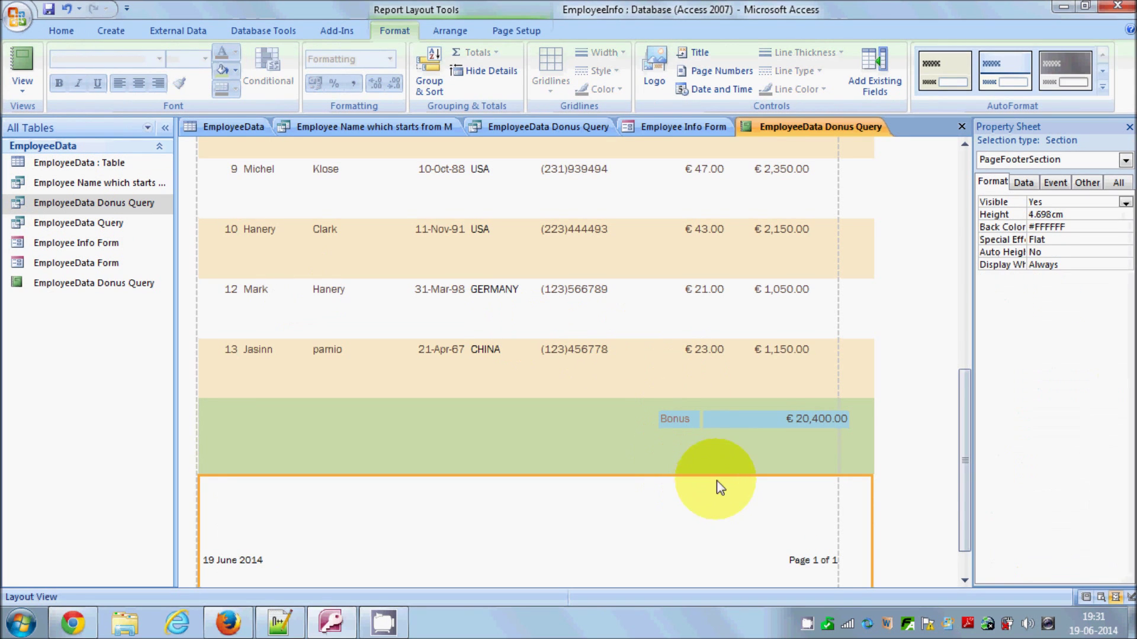
click(696, 351)
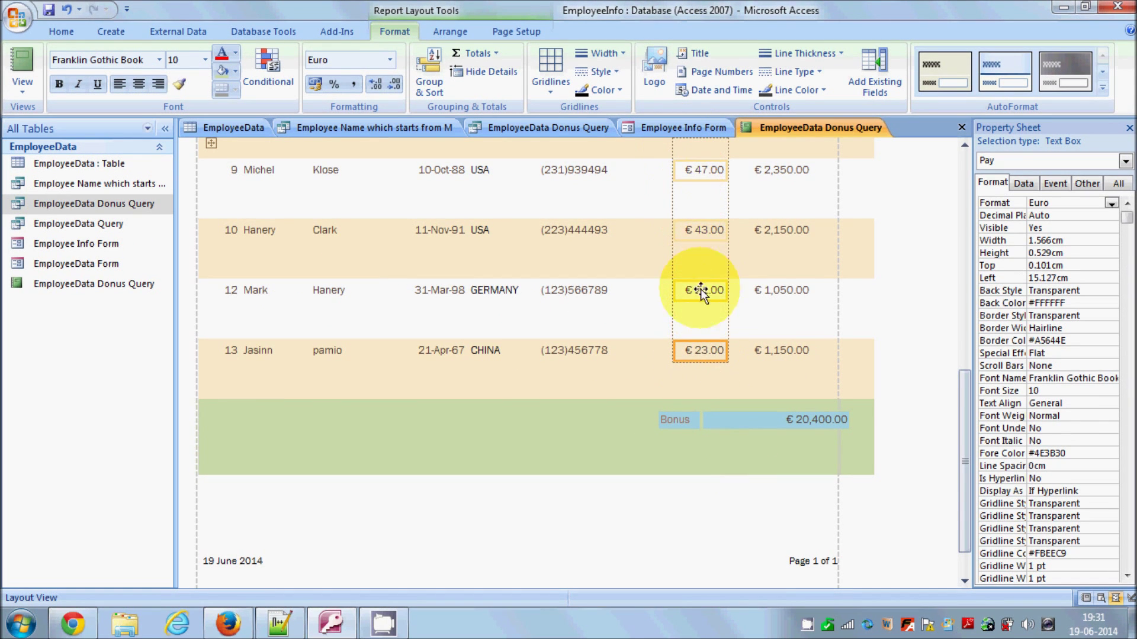
click(495, 52)
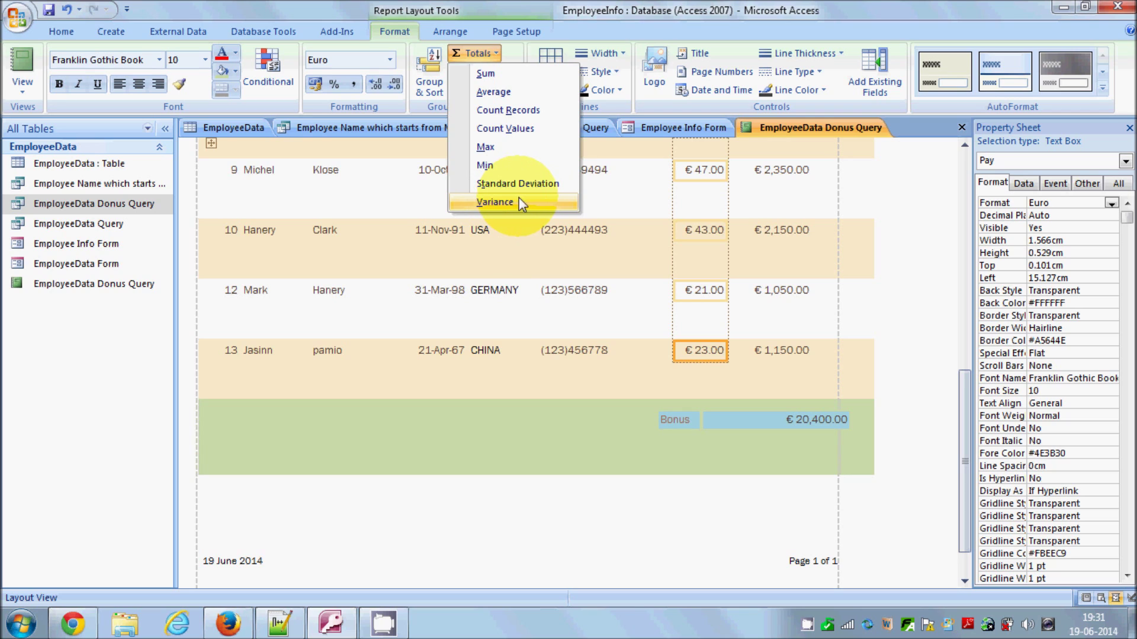
click(488, 91)
scroll(561, 109, down, 2)
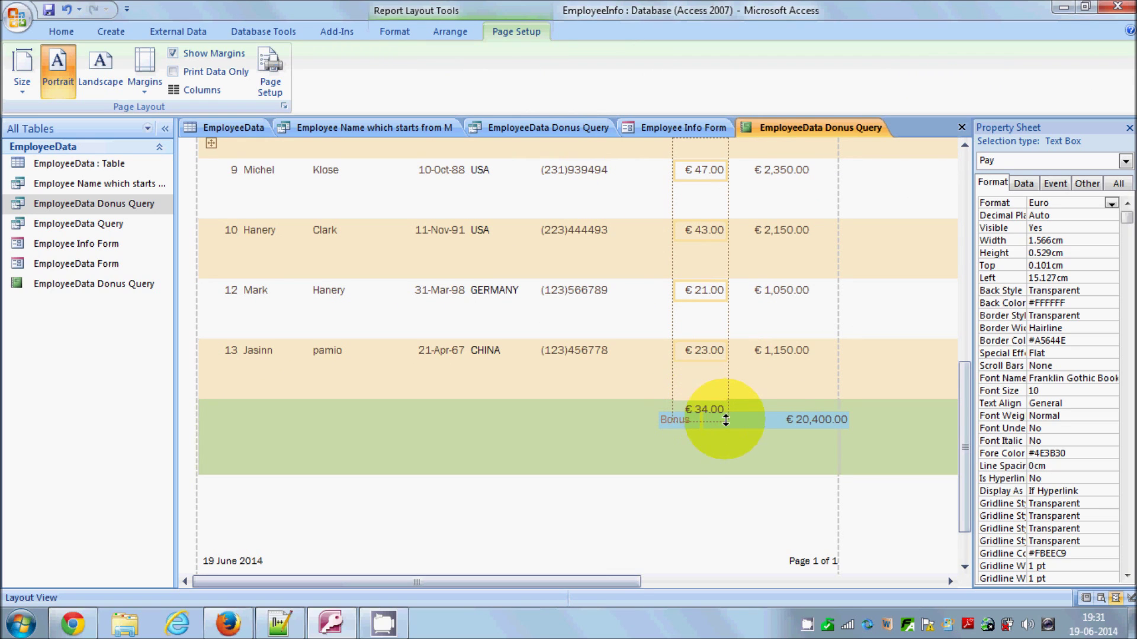
Narrow the bonus sum text box and place the Bonus label above it, clear of the Pay average
click(759, 421)
drag(709, 424, 777, 422)
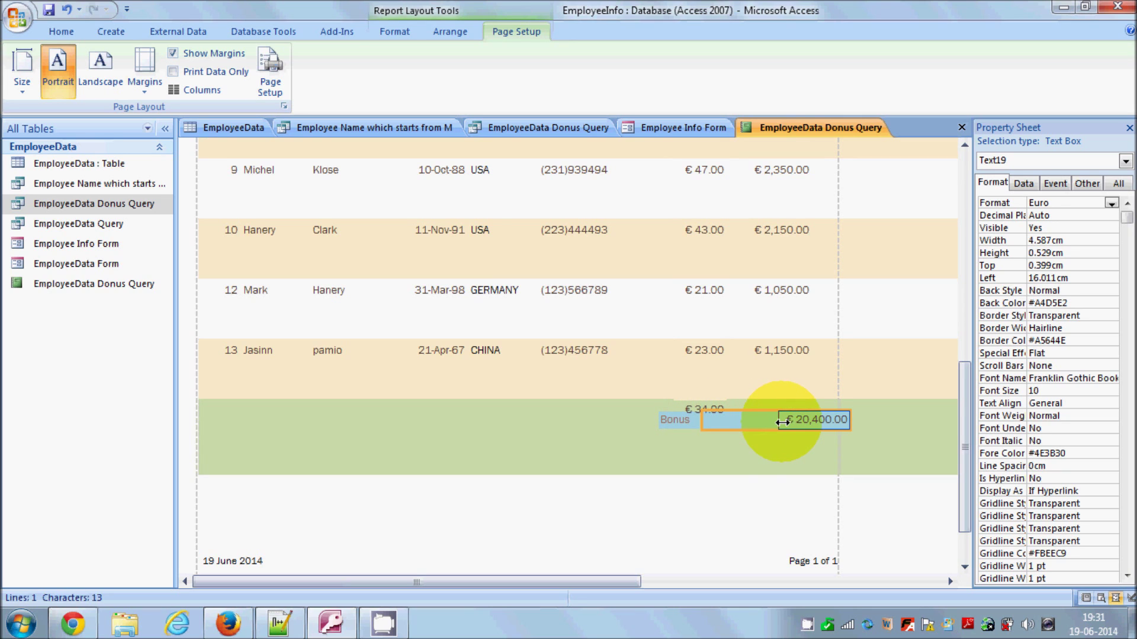
click(690, 425)
drag(820, 405, 806, 384)
click(702, 360)
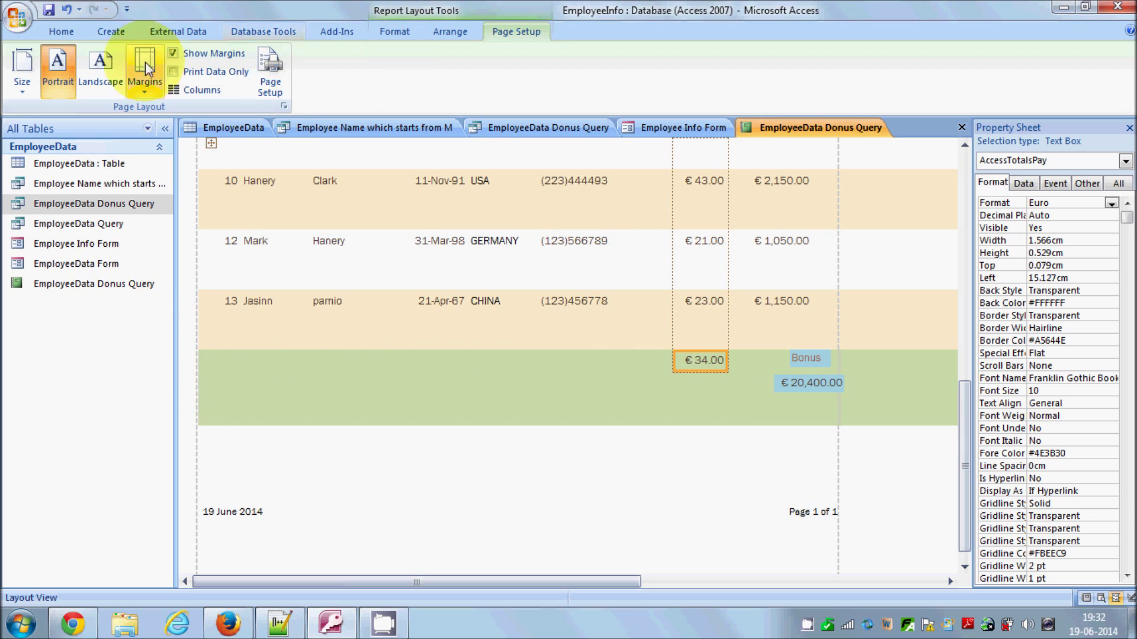
Switch the EmployeeData Donus Query report from Layout View to Design View
click(58, 37)
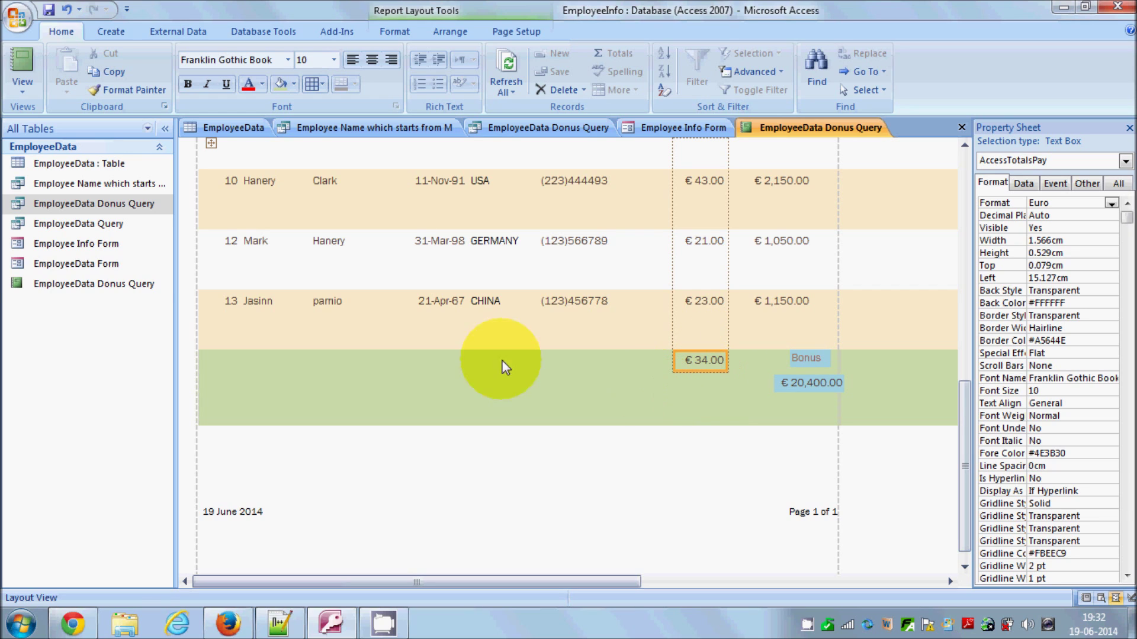
click(108, 285)
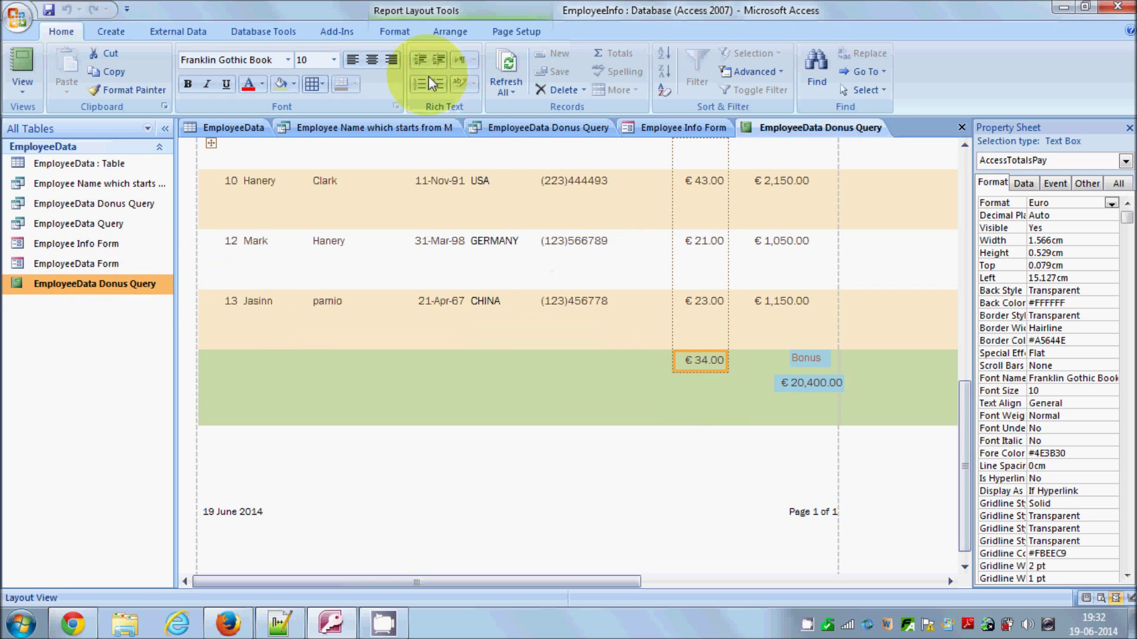
click(701, 390)
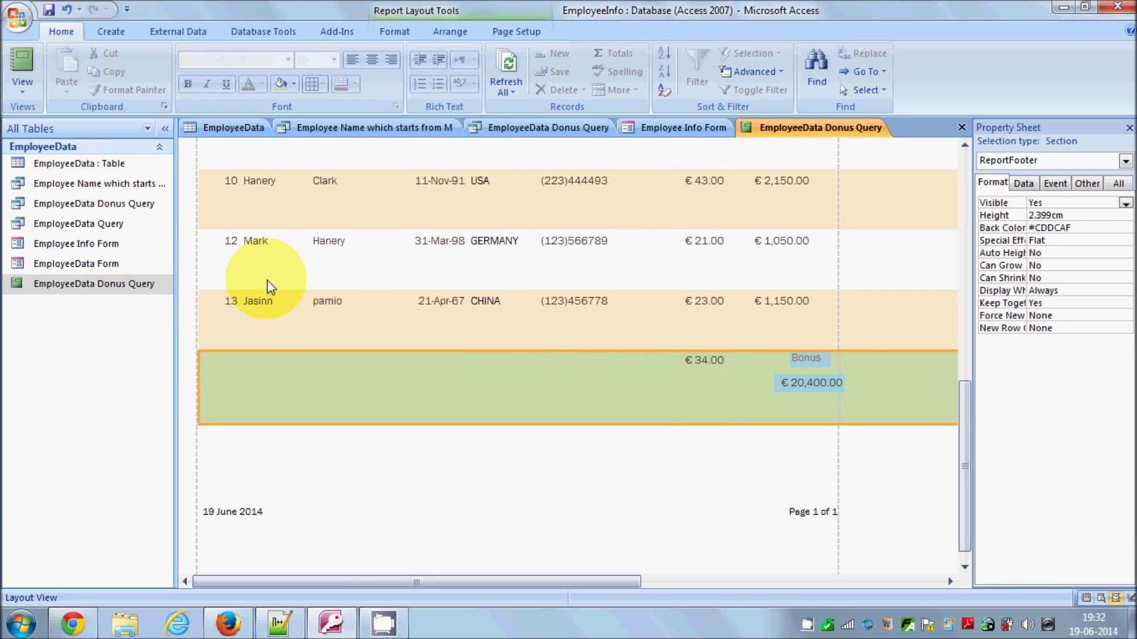
click(30, 87)
click(48, 228)
Move the EmployeeData Donus Query title label about 6.7 cm to the right within the Report Header
scroll(728, 403, down, 2)
scroll(744, 393, up, 1)
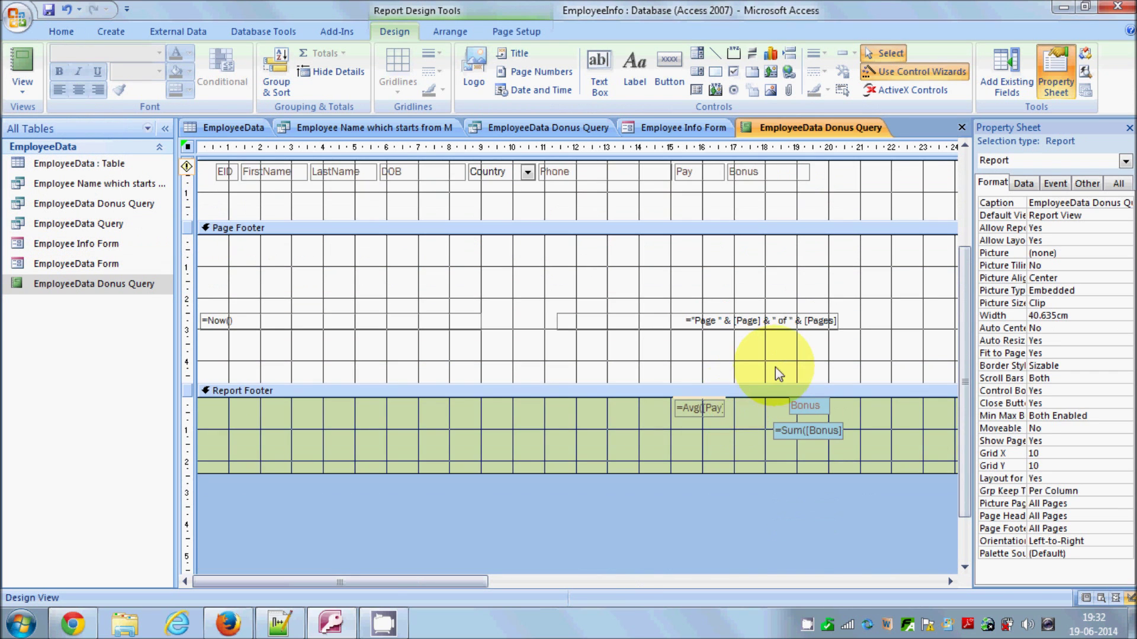
scroll(776, 367, up, 2)
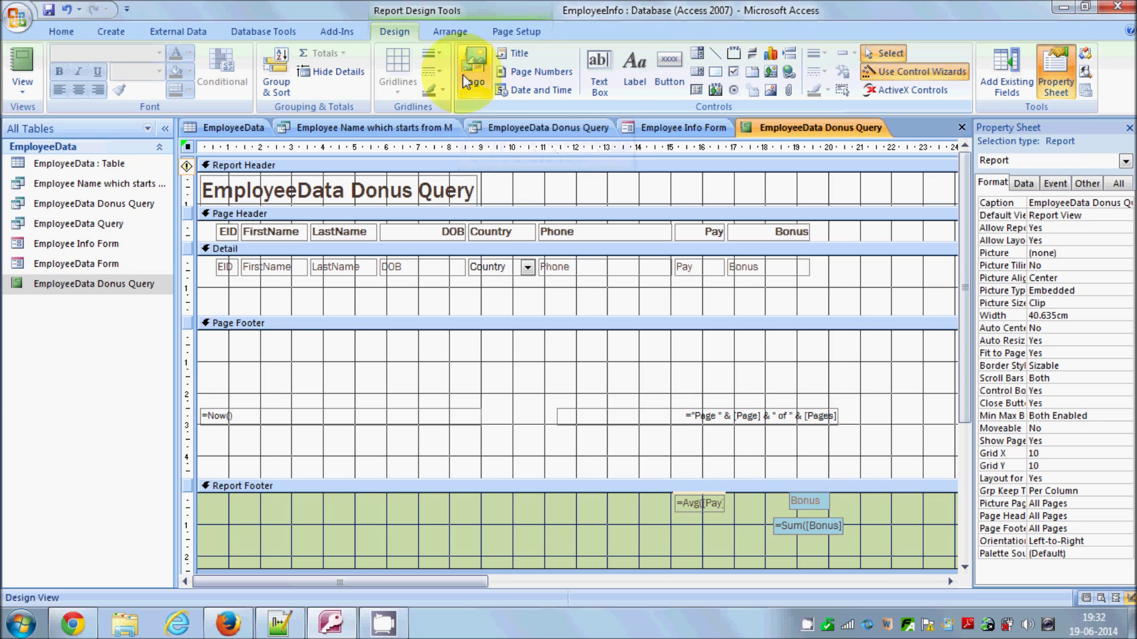
drag(391, 177, 602, 181)
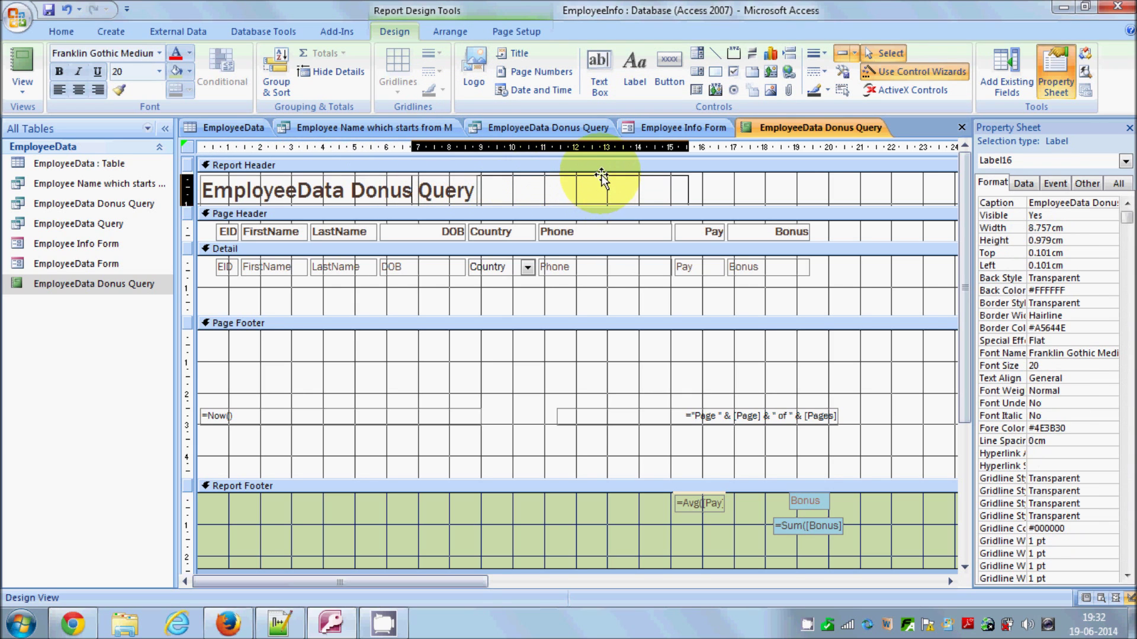